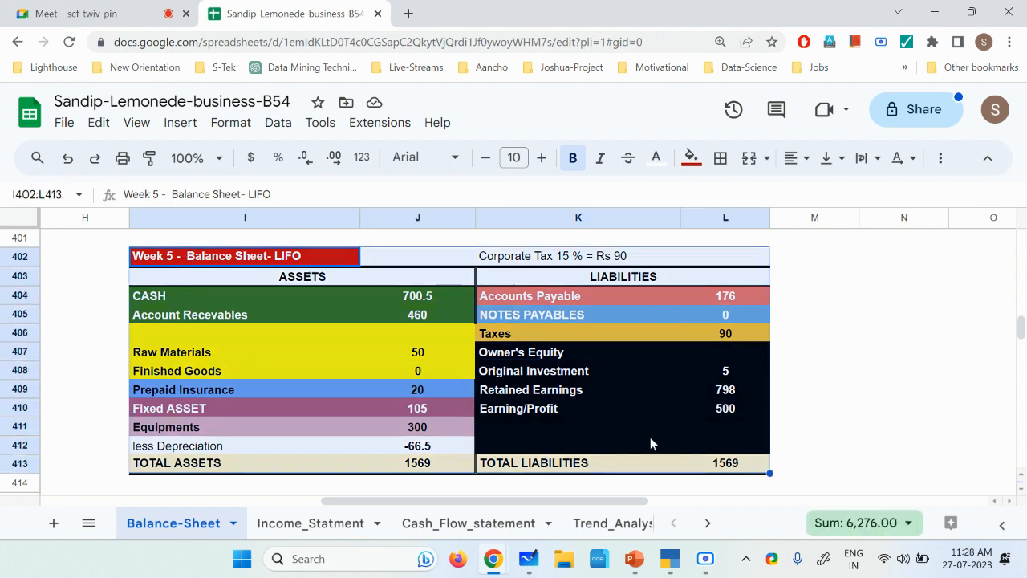
# Step: Copy the Week 5 LIFO balance sheet in I402:L413 and paste the duplicate starting at cell I416
pyautogui.hotkey('ctrl', 'c')
pyautogui.scroll(-2, 562, 437)
pyautogui.click(146, 394)
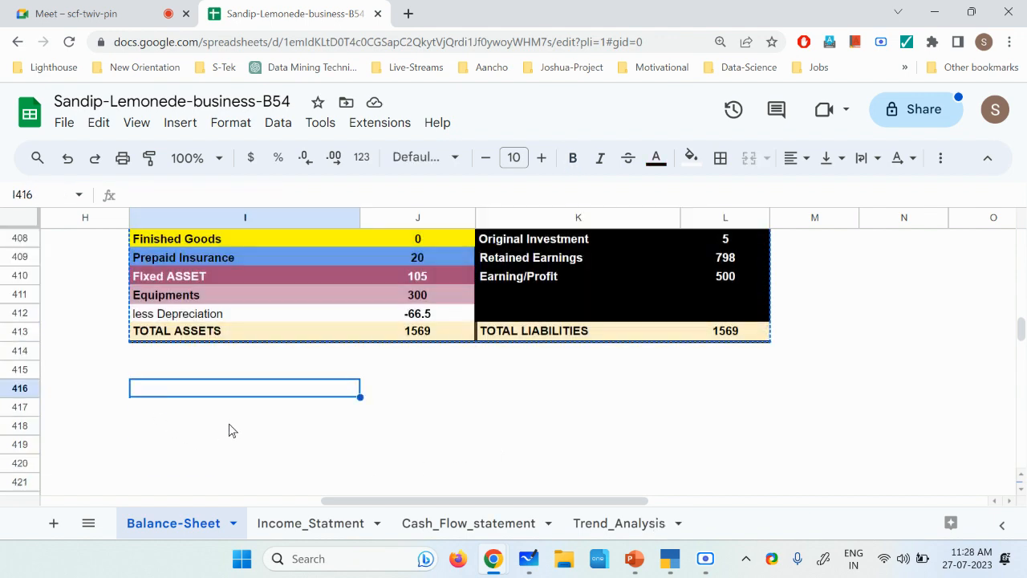
pyautogui.hotkey('ctrl', 'v')
pyautogui.scroll(-1, 228, 426)
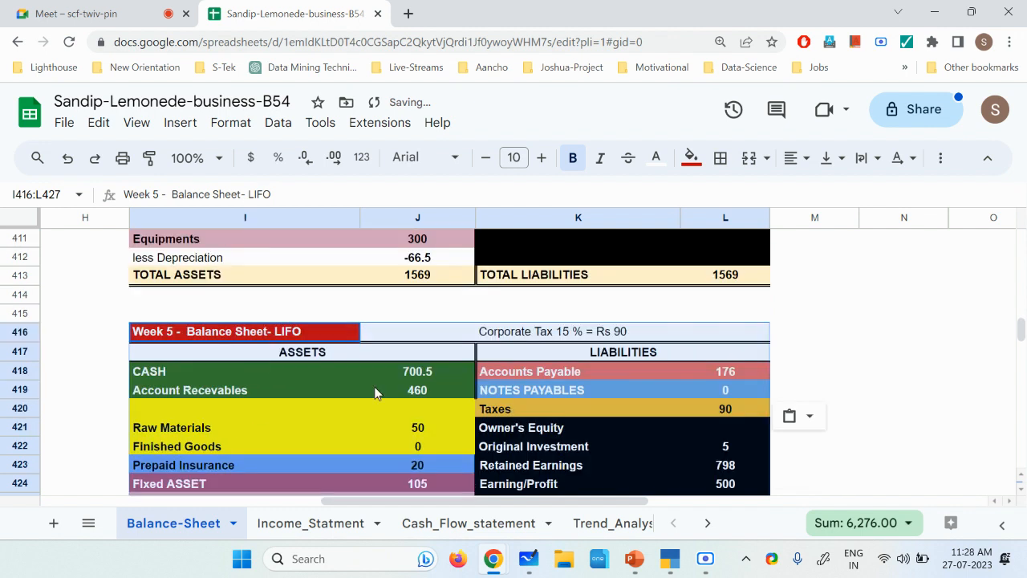
# Step: Replace the corporate tax note in K416 of the duplicated balance sheet with "Writing OFF lemons"
pyautogui.doubleClick(501, 331)
pyautogui.moveTo(642, 337); pyautogui.dragTo(478, 346)
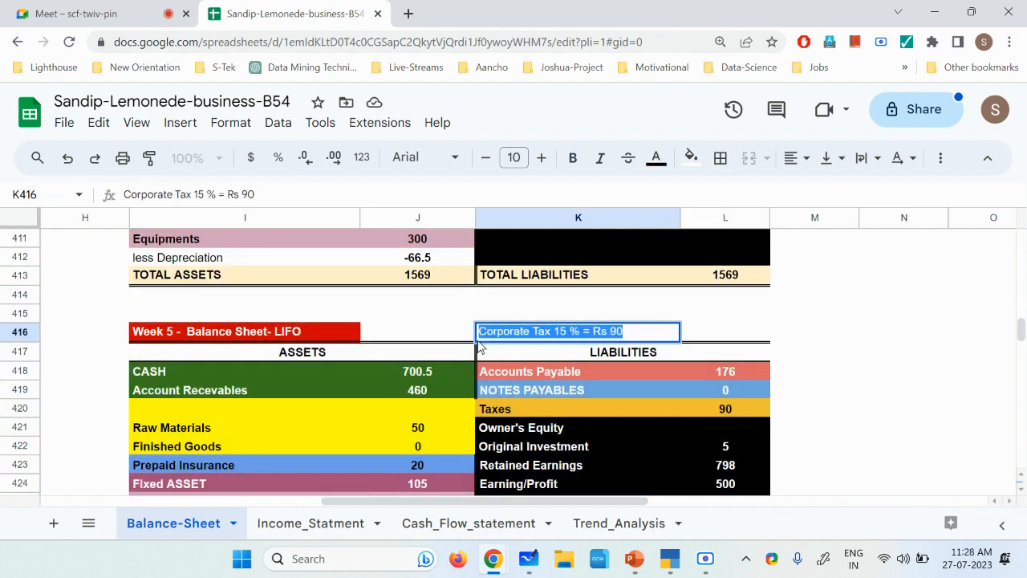
pyautogui.write('Writin')
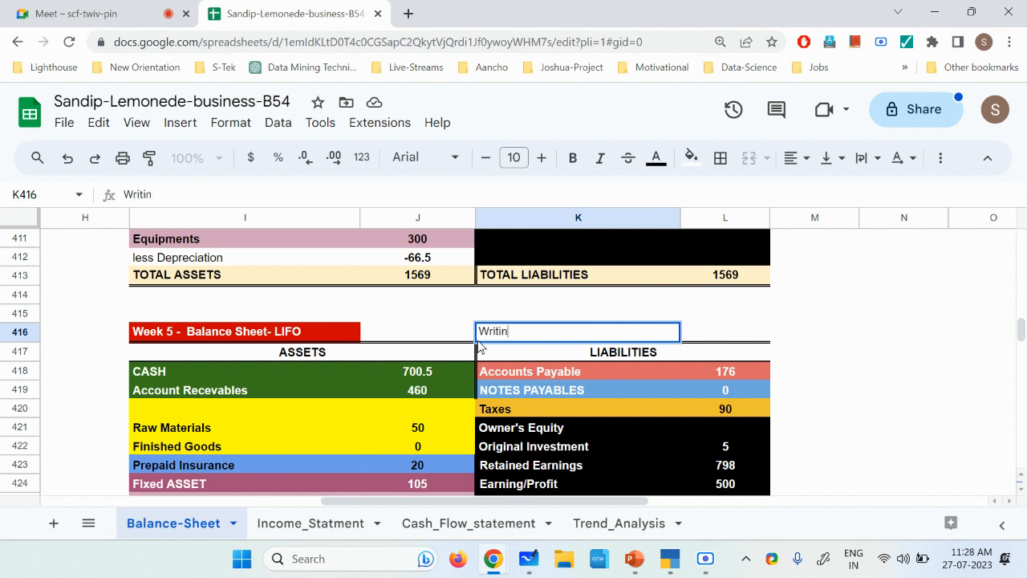
pyautogui.write('g OFF lemons')
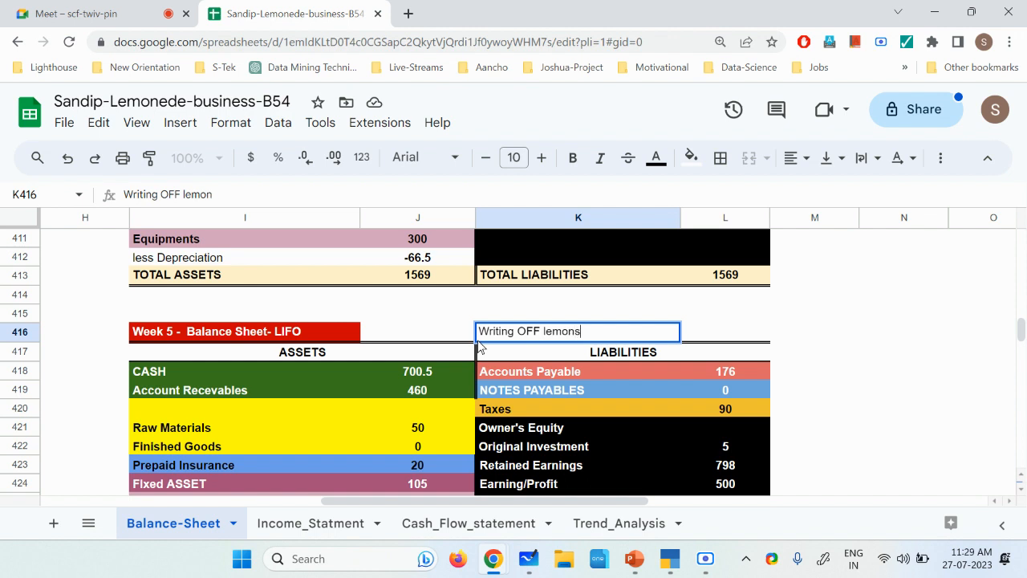
pyautogui.press('Return')
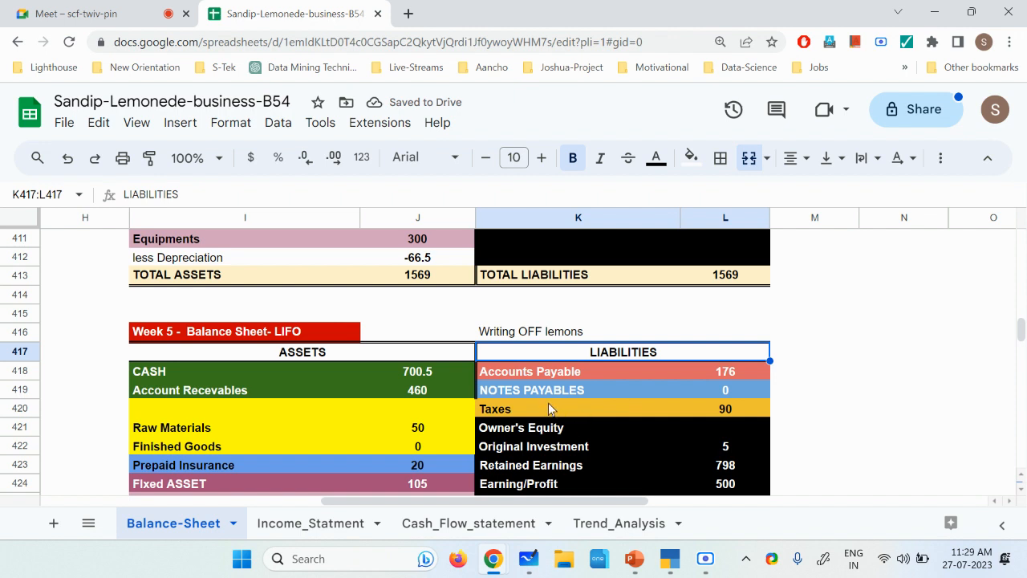
# Step: Set the Raw Materials value in J421 of the duplicated balance sheet to 0
pyautogui.scroll(-1, 516, 394)
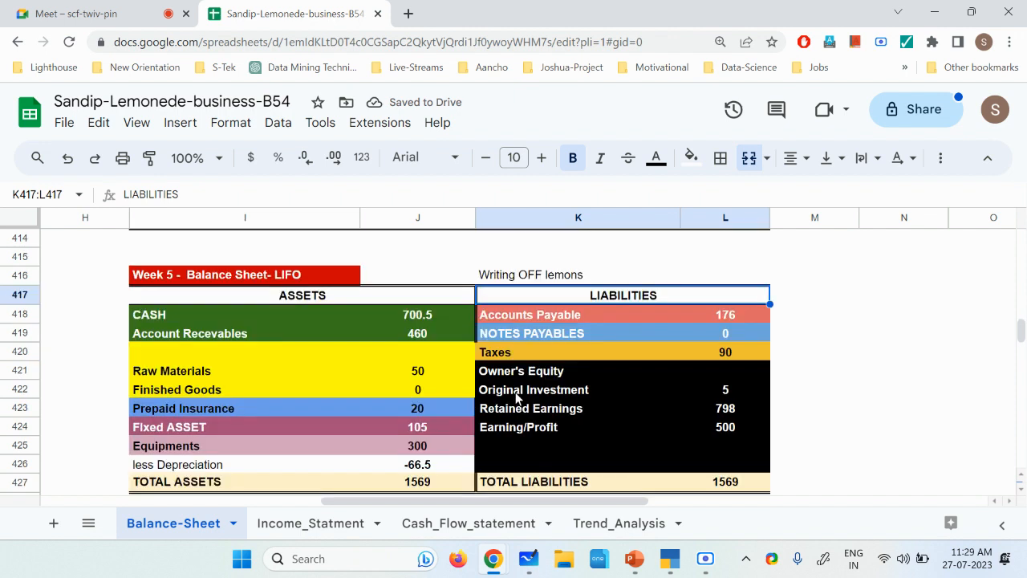
pyautogui.click(197, 379)
pyautogui.click(415, 373)
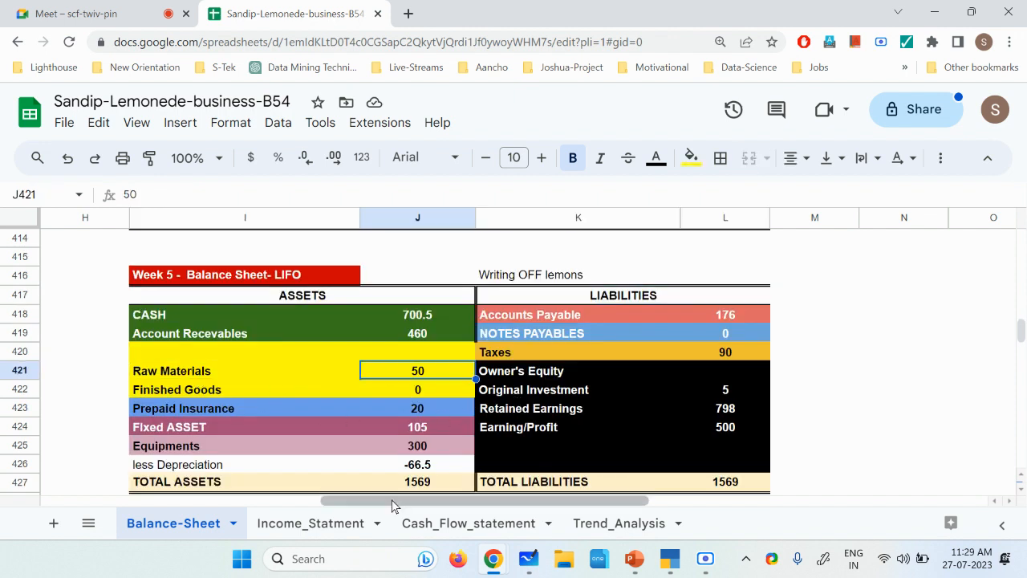
pyautogui.scroll(-1, 342, 465)
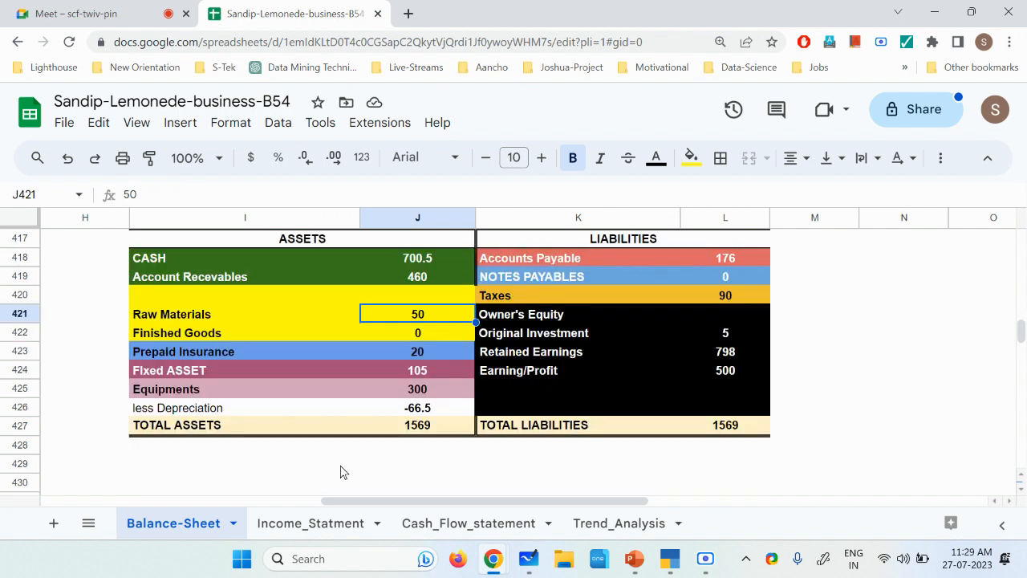
pyautogui.write('0')
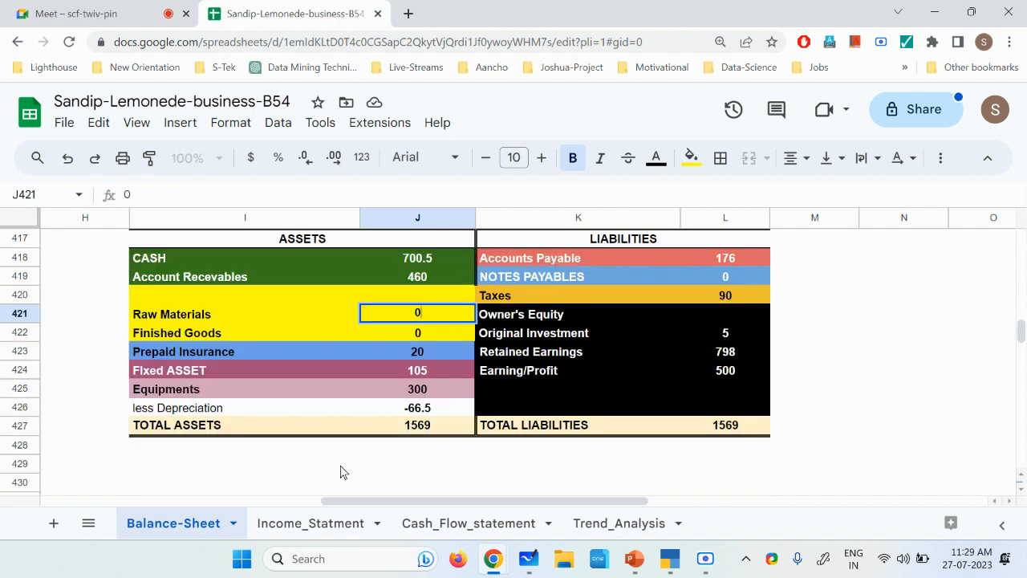
pyautogui.press('Return')
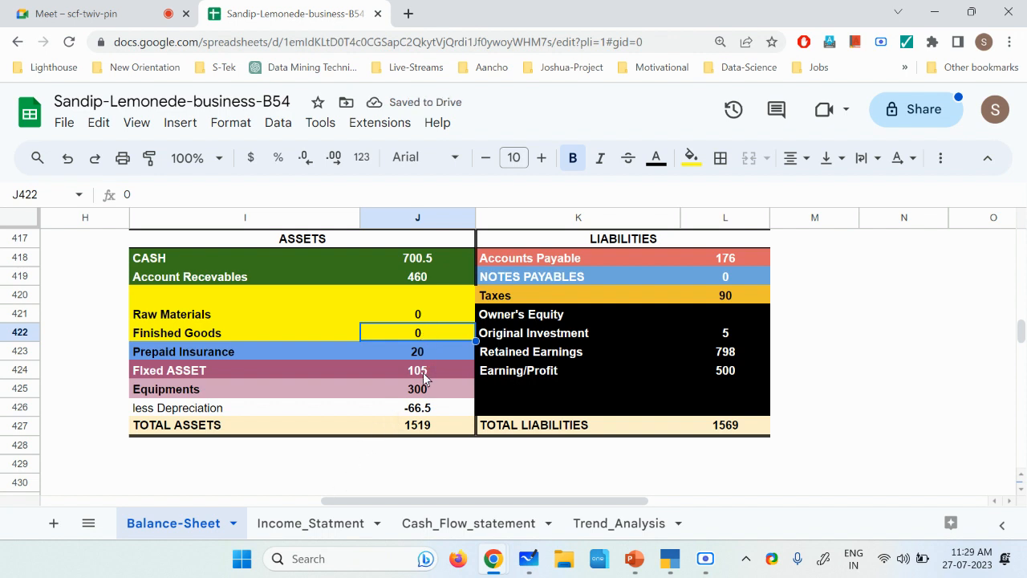
pyautogui.click(410, 432)
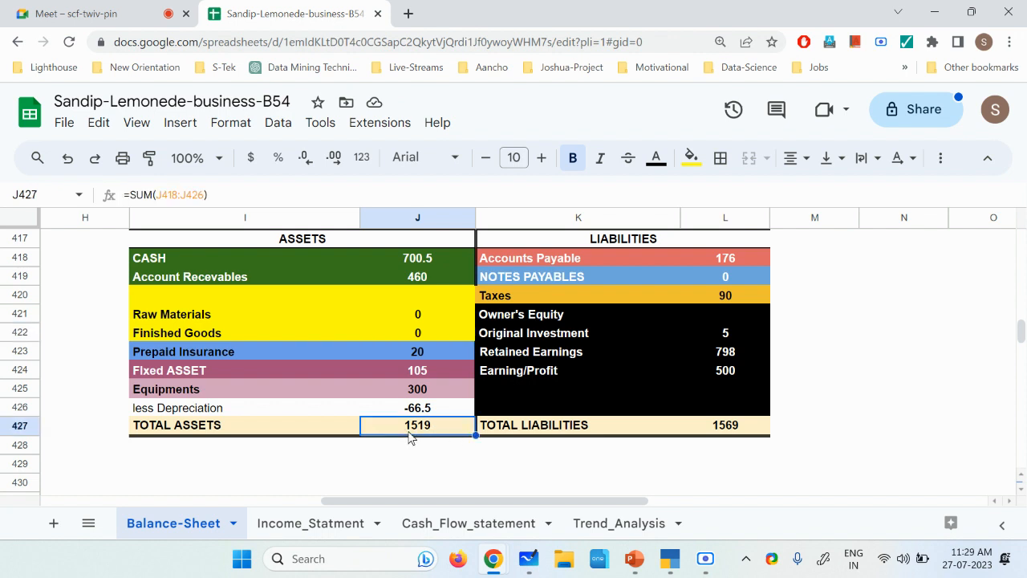
pyautogui.click(703, 431)
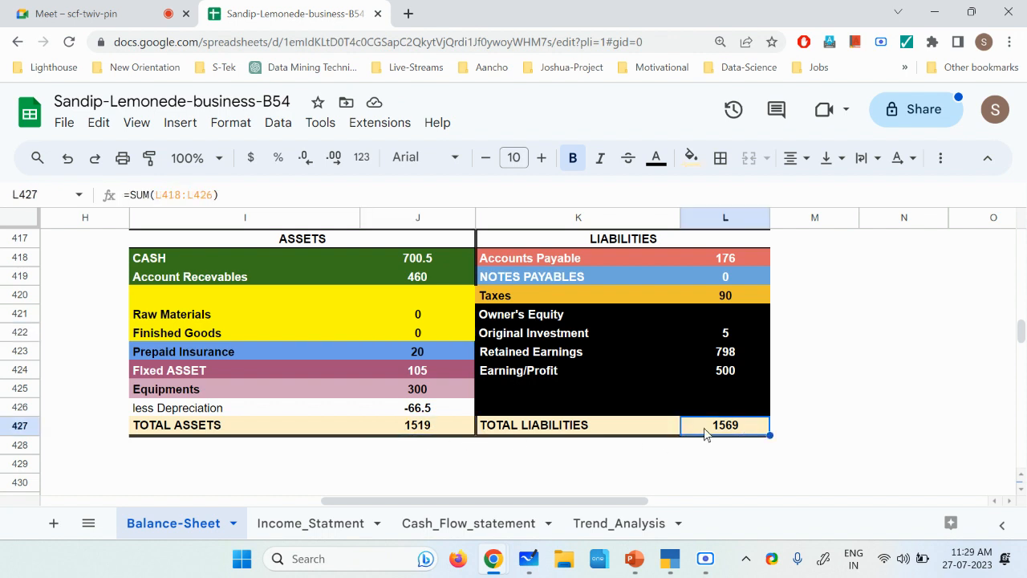
pyautogui.click(424, 315)
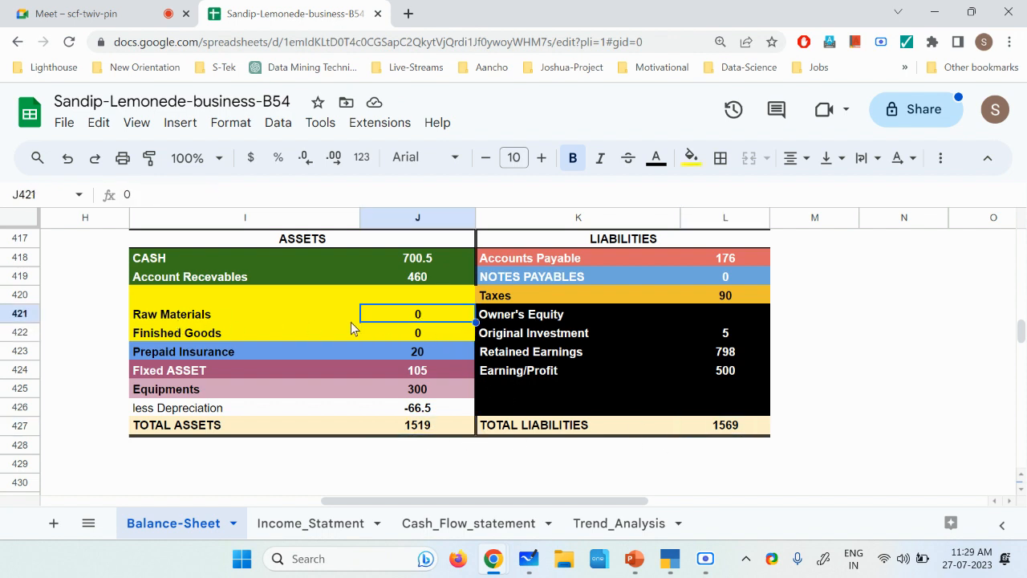
pyautogui.click(724, 382)
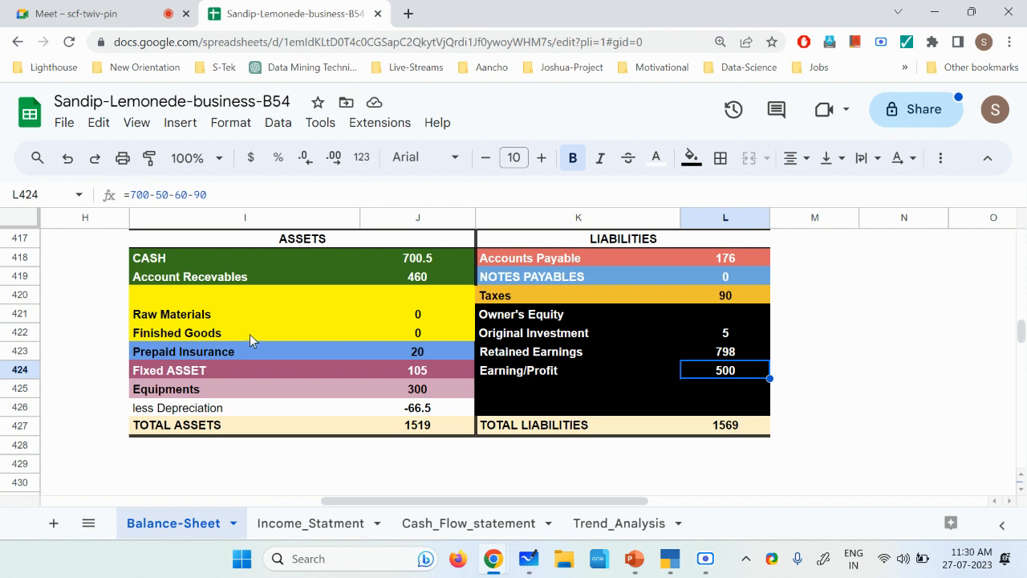
pyautogui.click(436, 315)
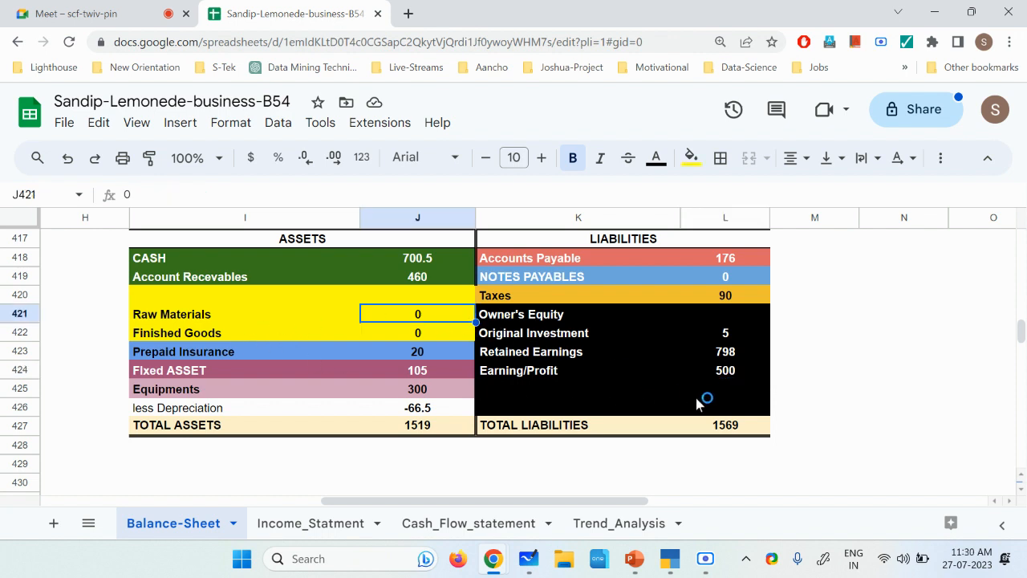
pyautogui.doubleClick(743, 370)
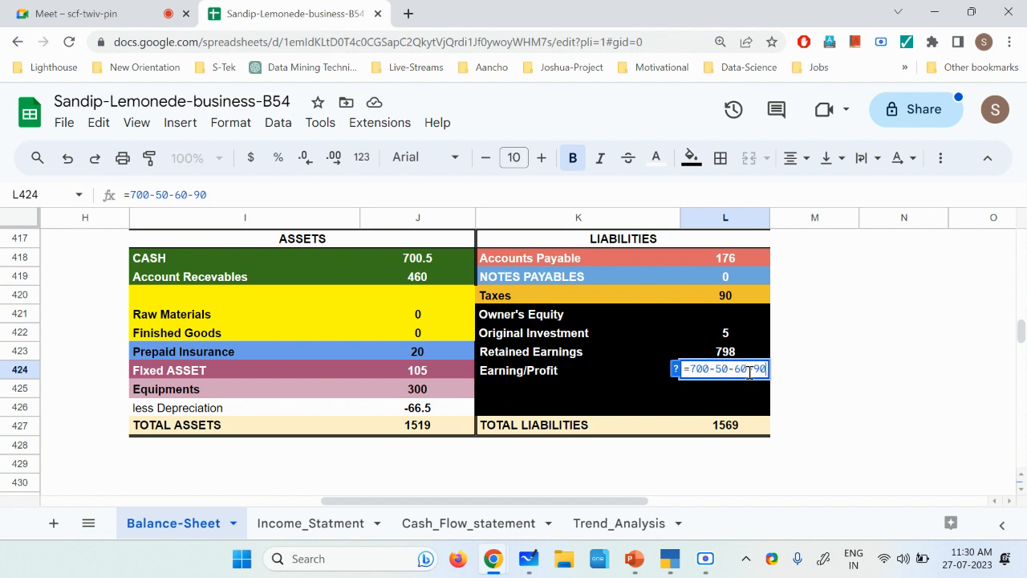
pyautogui.write('-')
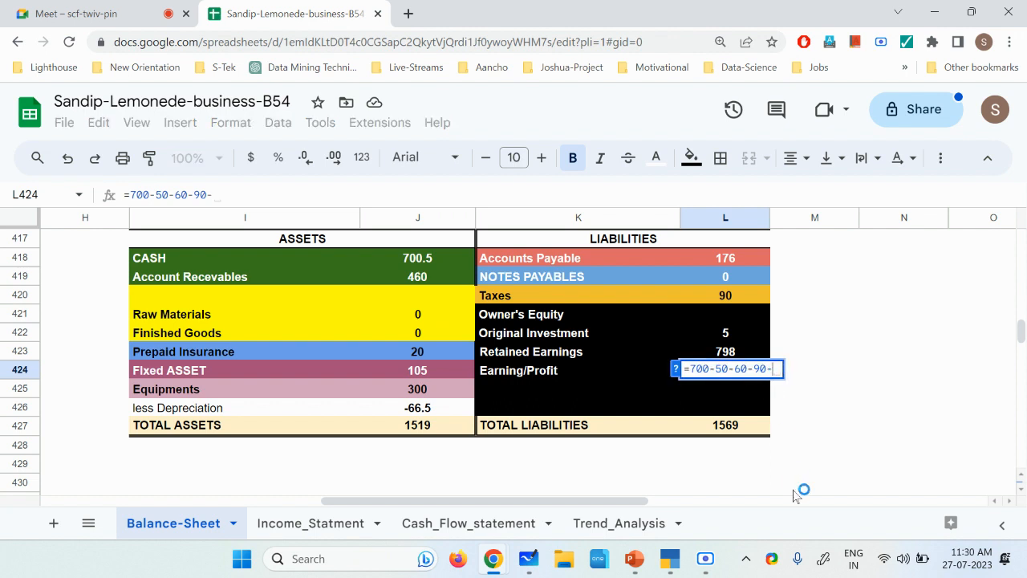
pyautogui.write('50')
pyautogui.press('Return')
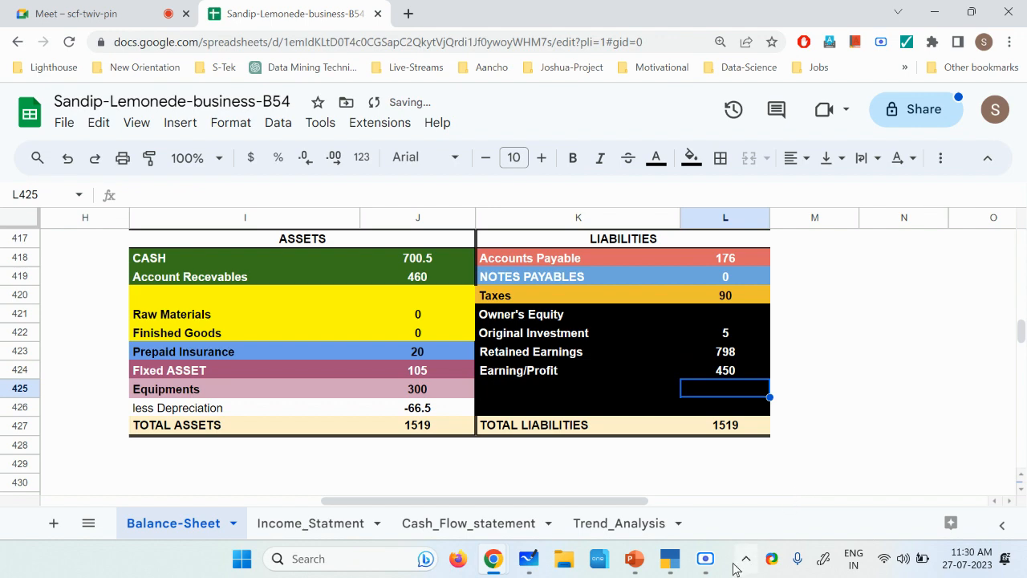
# Step: Go back to the Balance-Sheet sheet and review the Raw Materials and Earning/Profit entries of the lemon write-off
pyautogui.click(707, 560)
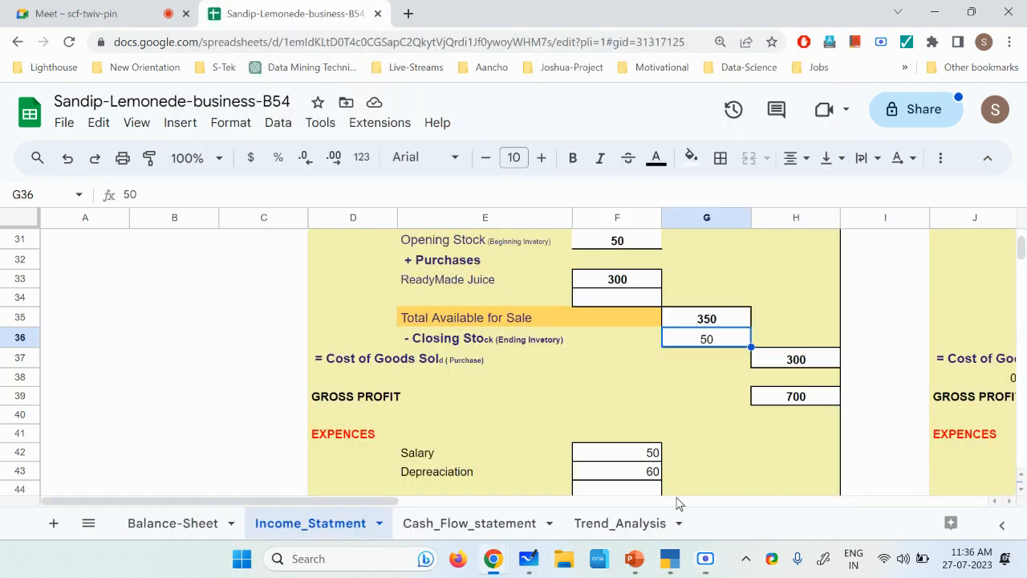
pyautogui.click(885, 471)
pyautogui.click(203, 524)
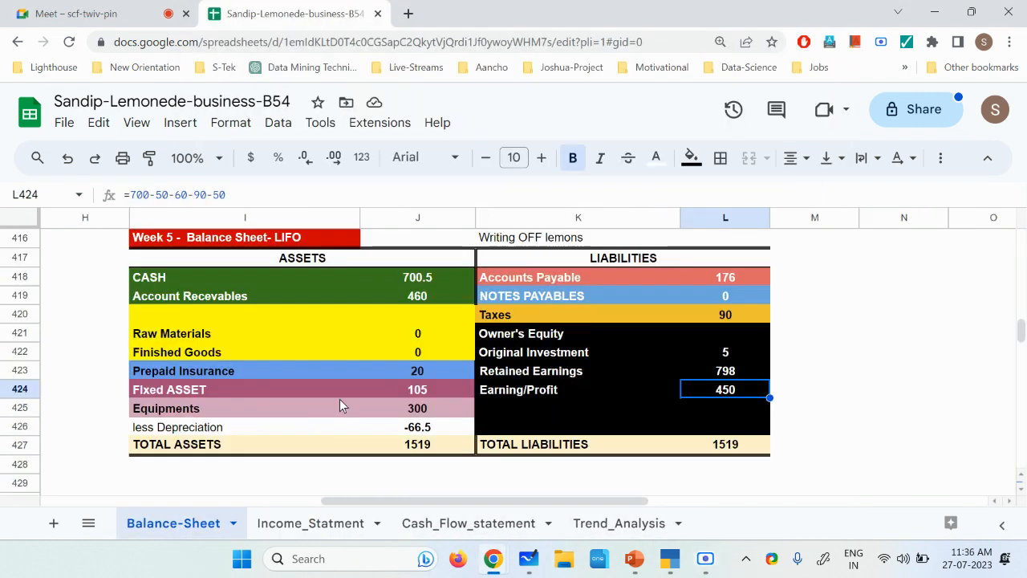
pyautogui.click(213, 334)
pyautogui.click(437, 331)
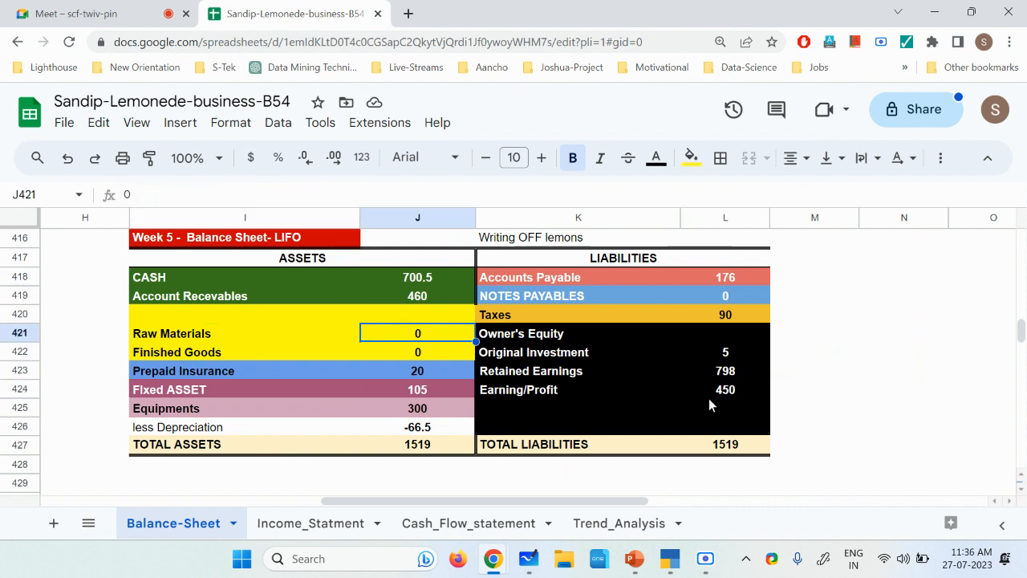
pyautogui.click(730, 393)
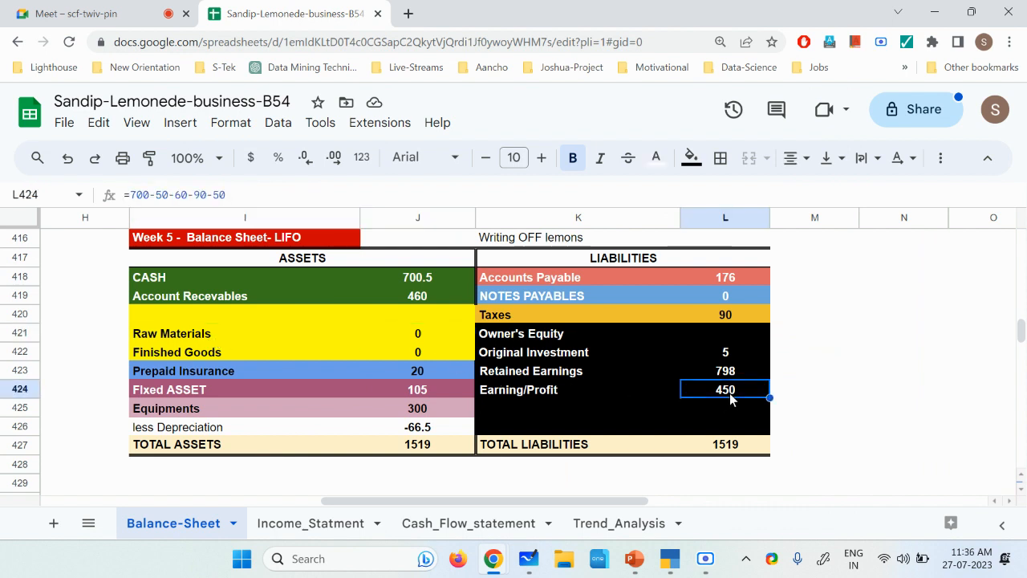
# Step: On the Income_Statment sheet, set Closing Stock (ending inventory) in G36 to 0
pyautogui.click(330, 526)
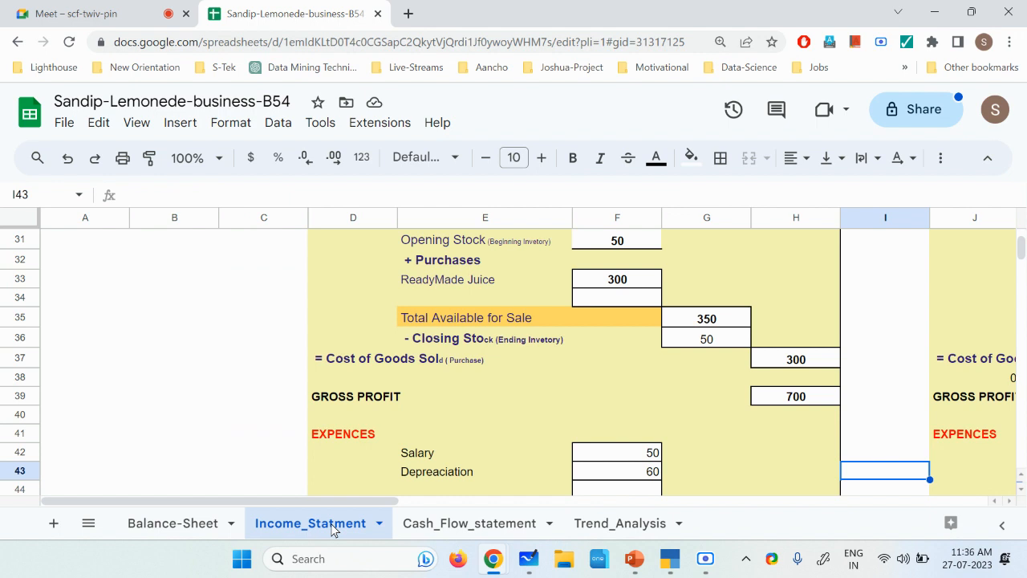
pyautogui.scroll(-1, 377, 470)
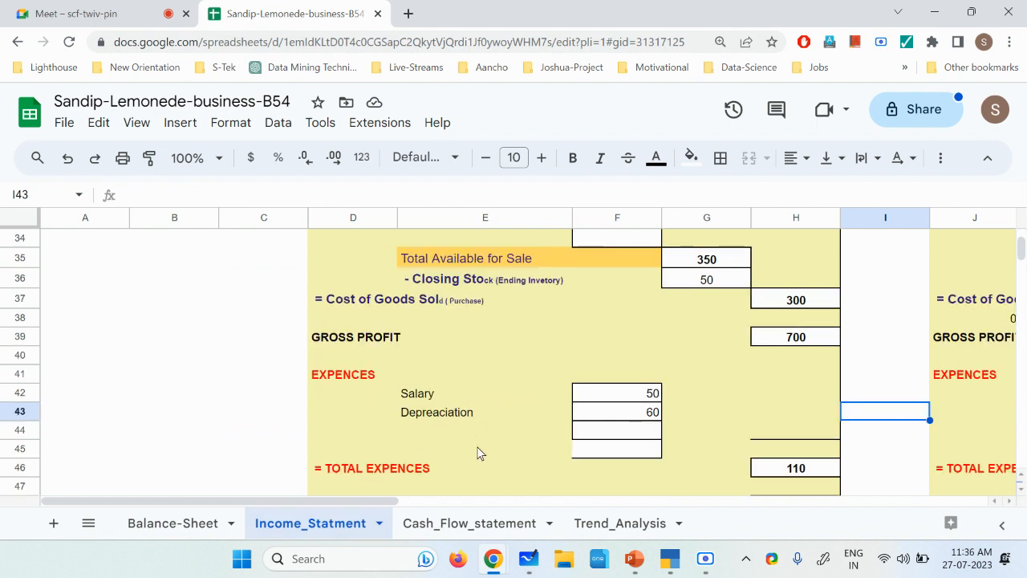
pyautogui.scroll(1, 479, 453)
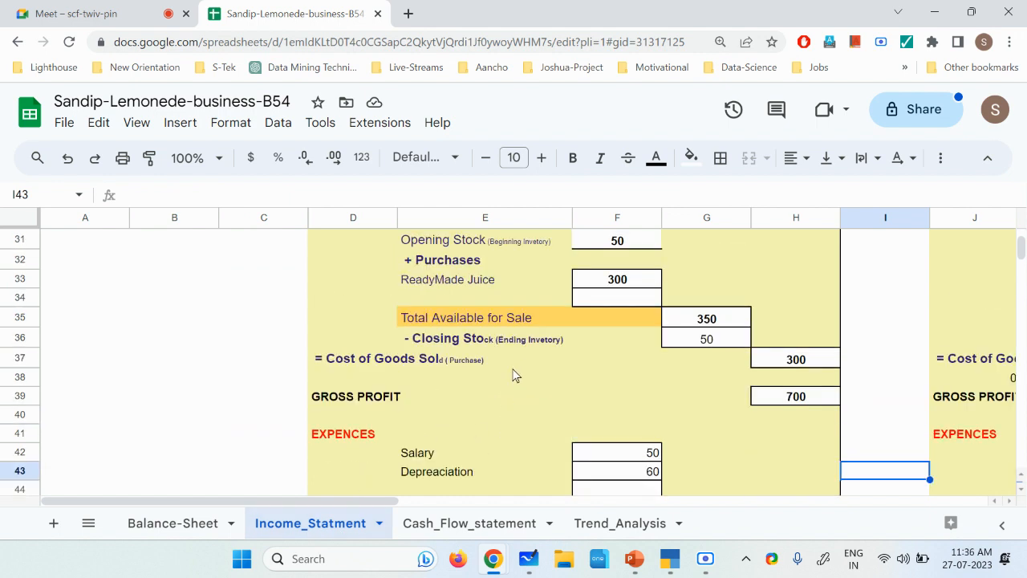
pyautogui.click(713, 344)
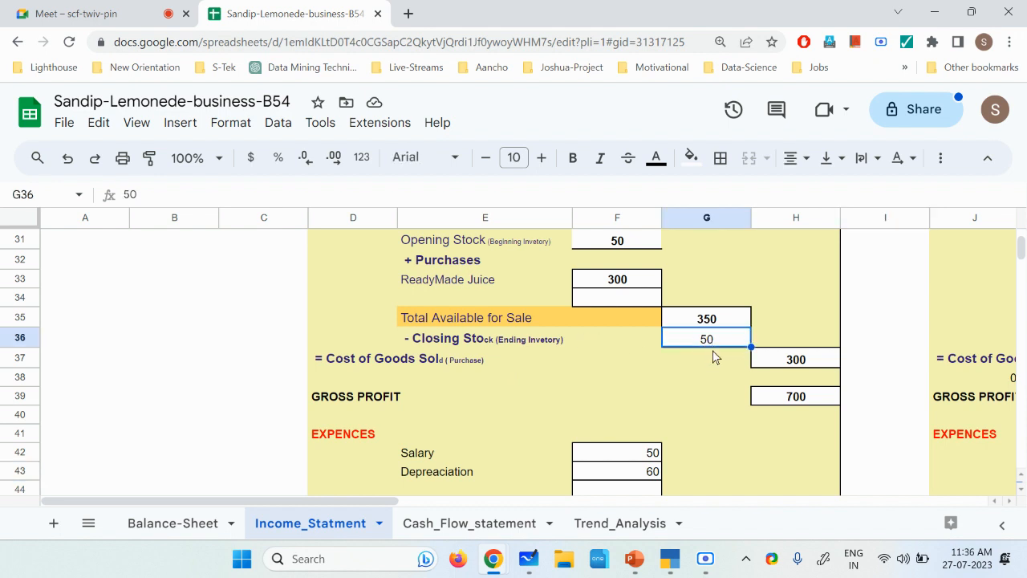
pyautogui.write('0')
pyautogui.press('Return')
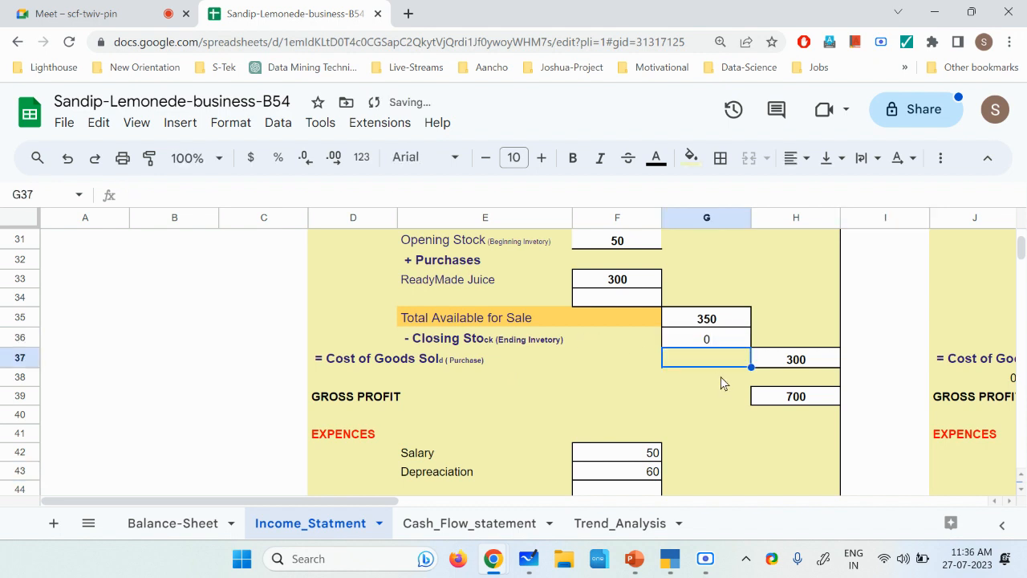
# Step: Switch to TallyPrime and open the company's Day Book
pyautogui.click(706, 558)
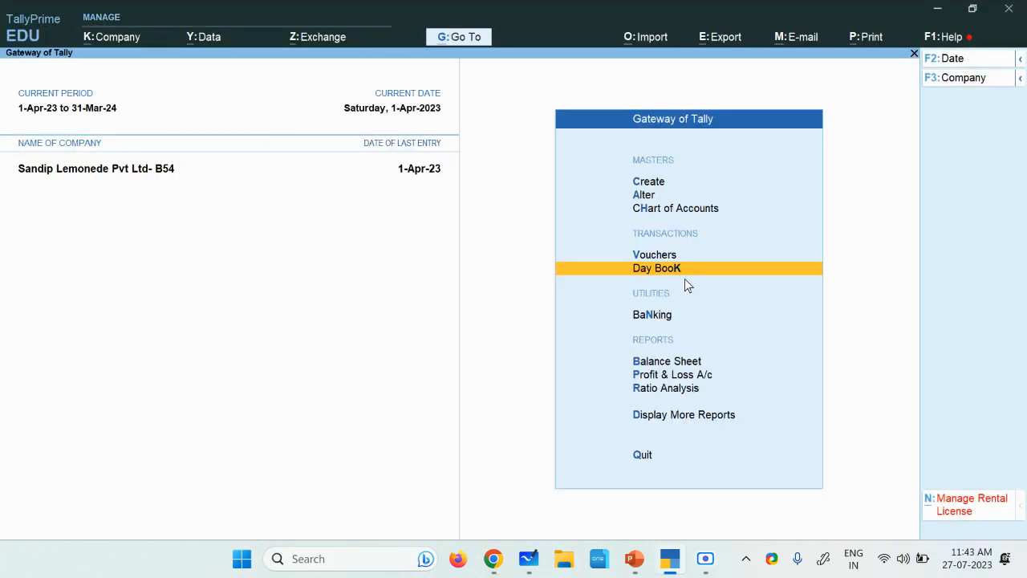
pyautogui.click(673, 255)
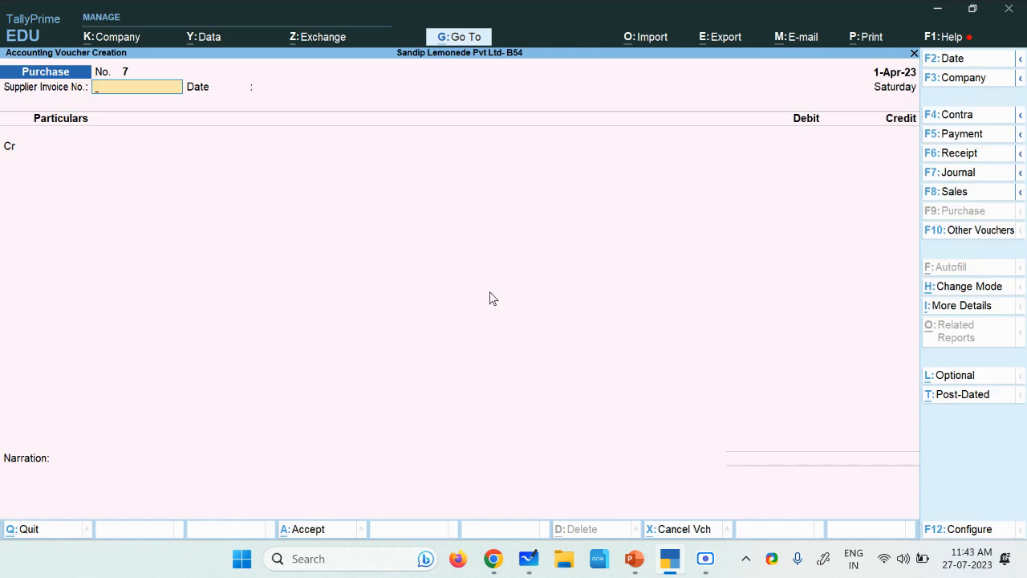
pyautogui.press('Escape')
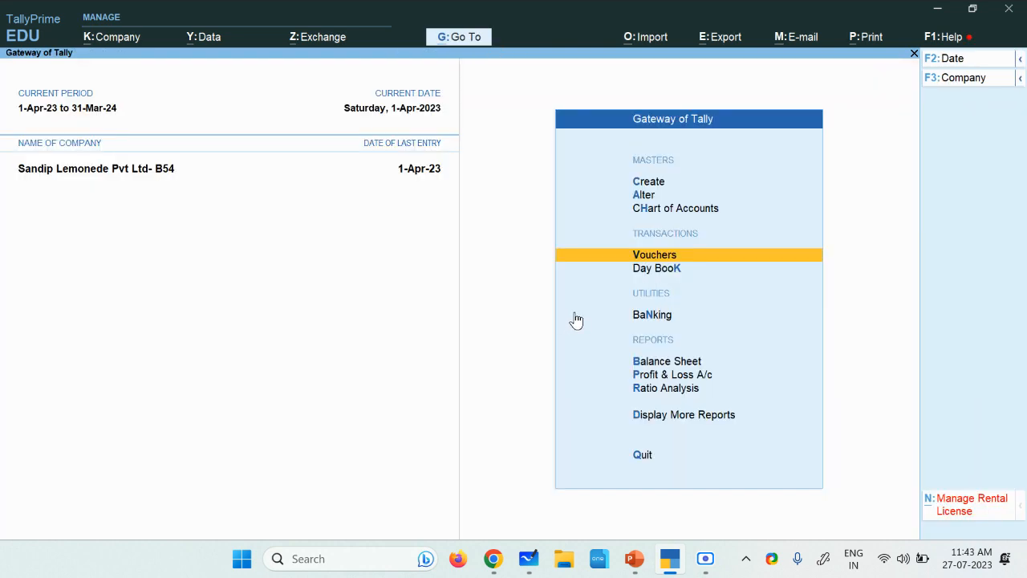
pyautogui.click(670, 270)
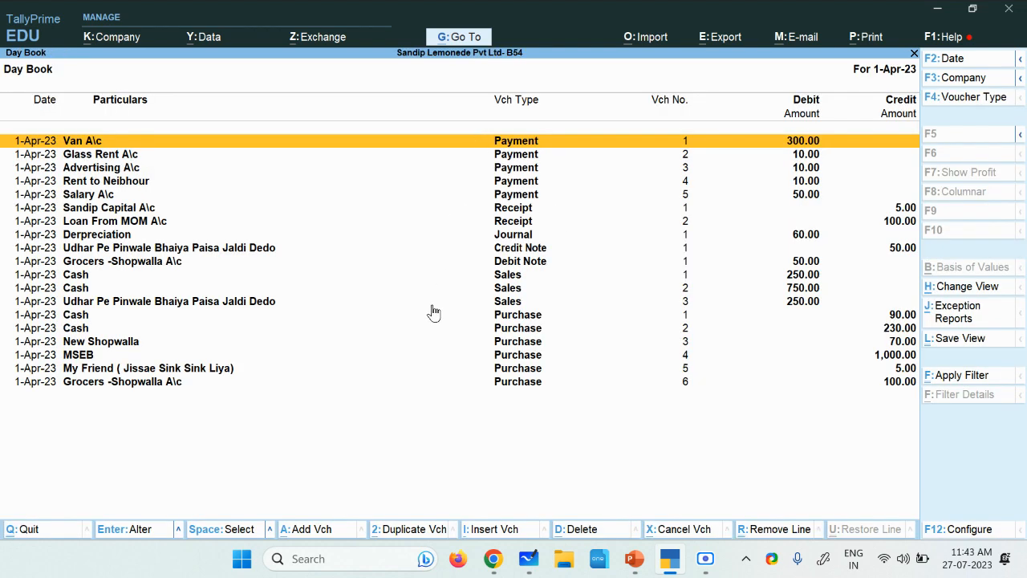
# Step: Open Receipt voucher No. 2, Loan From MOM A\c, from the Day Book
pyautogui.press('Down')
pyautogui.press('Down')
pyautogui.press('Down')
pyautogui.press('Down')
pyautogui.press('Down')
pyautogui.press('Down')
pyautogui.press('Down')
pyautogui.press('Down')
pyautogui.press('Down')
pyautogui.press('Down')
pyautogui.press('Up')
pyautogui.press('Up')
pyautogui.press('Up')
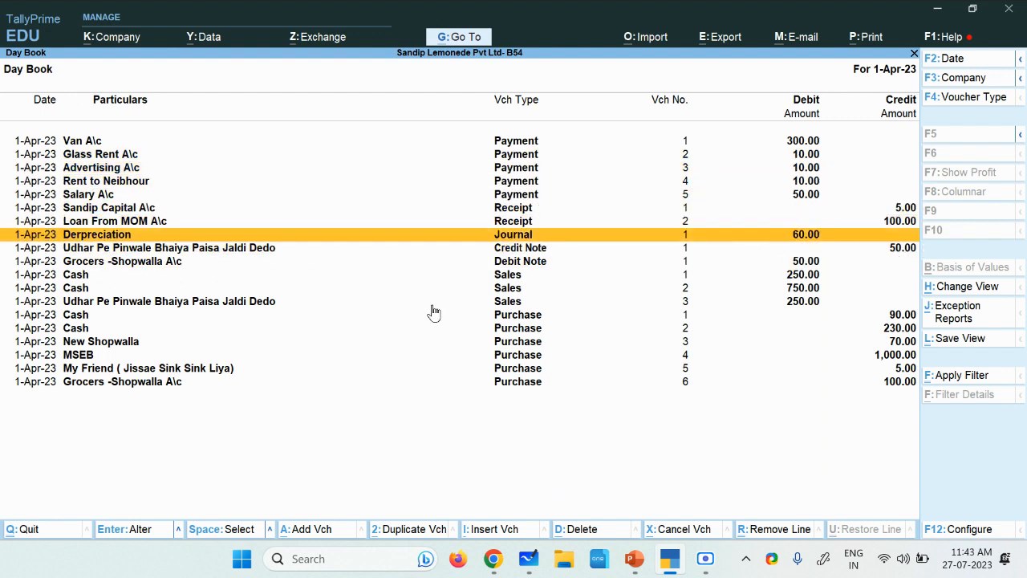
pyautogui.press('Up')
pyautogui.press('Return')
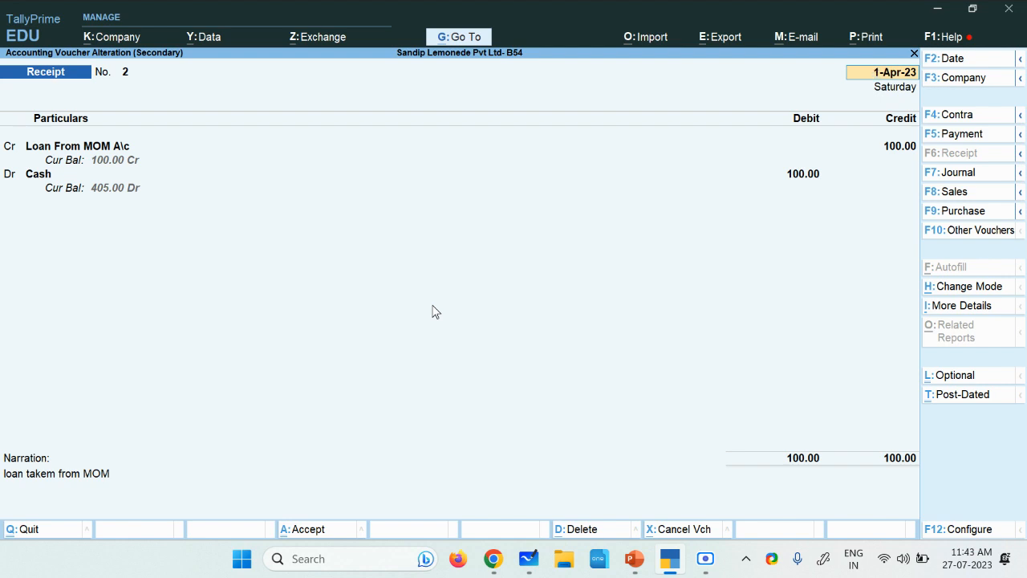
# Step: Page forward through the recorded vouchers to Purchase voucher No. 5 for the sink bought on credit
pyautogui.press('pagedown')
pyautogui.press('pagedown')
pyautogui.press('pagedown')
pyautogui.press('pagedown')
pyautogui.press('pagedown')
pyautogui.press('pagedown')
pyautogui.press('pagedown')
pyautogui.press('pagedown')
pyautogui.press('pagedown')
pyautogui.press('pagedown')
pyautogui.press('pagedown')
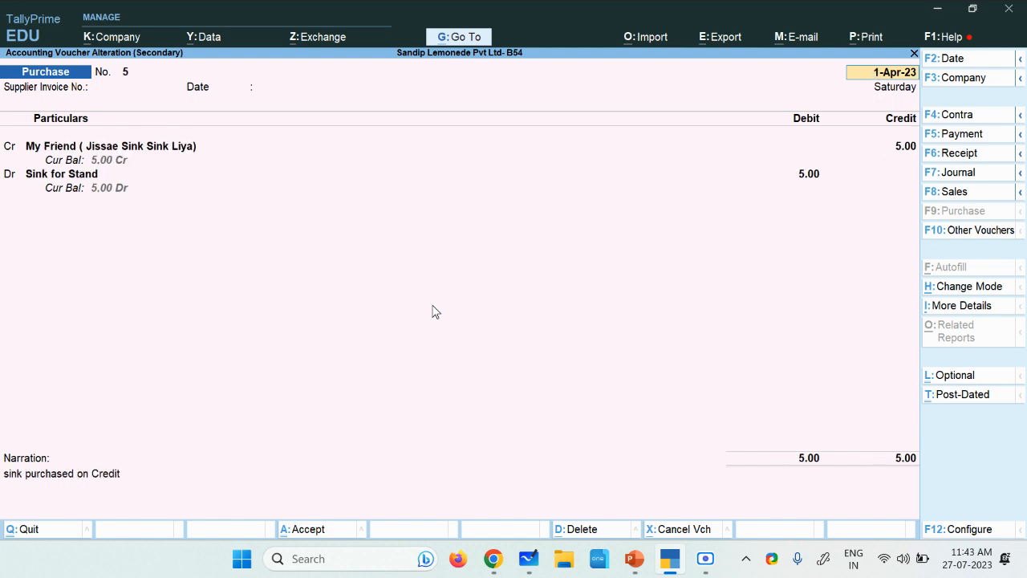
# Step: Leave Purchase voucher No. 5 and return to the Day Book
pyautogui.press('ctrl')
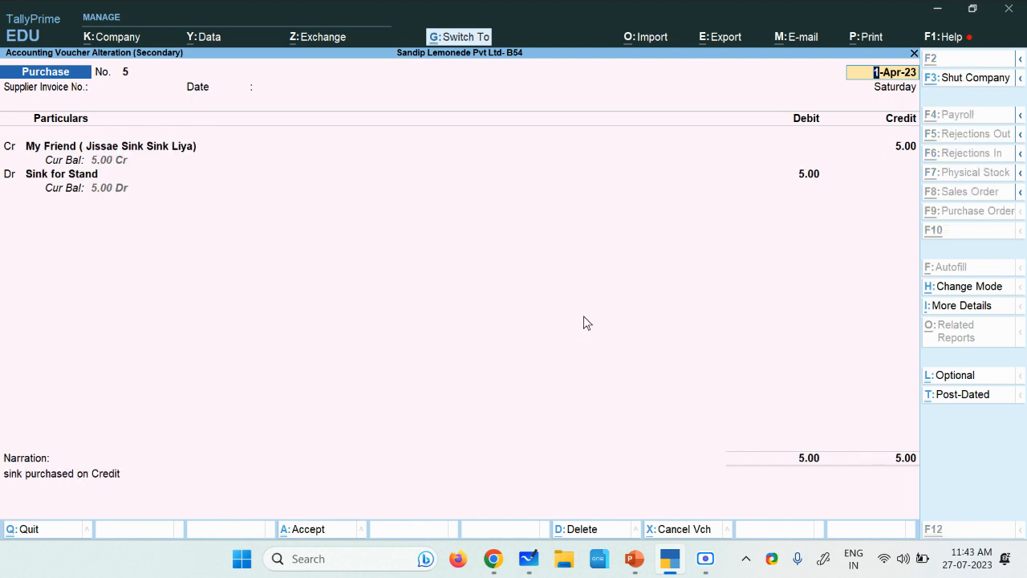
pyautogui.moveTo(740, 287)
pyautogui.mouseDown()
pyautogui.moveTo(627, 361)
pyautogui.moveTo(580, 455)
pyautogui.moveTo(571, 515)
pyautogui.mouseUp()
pyautogui.moveTo(558, 489)
pyautogui.mouseDown()
pyautogui.moveTo(562, 511)
pyautogui.moveTo(594, 518)
pyautogui.moveTo(534, 483)
pyautogui.moveTo(616, 547)
pyautogui.moveTo(626, 514)
pyautogui.mouseUp()
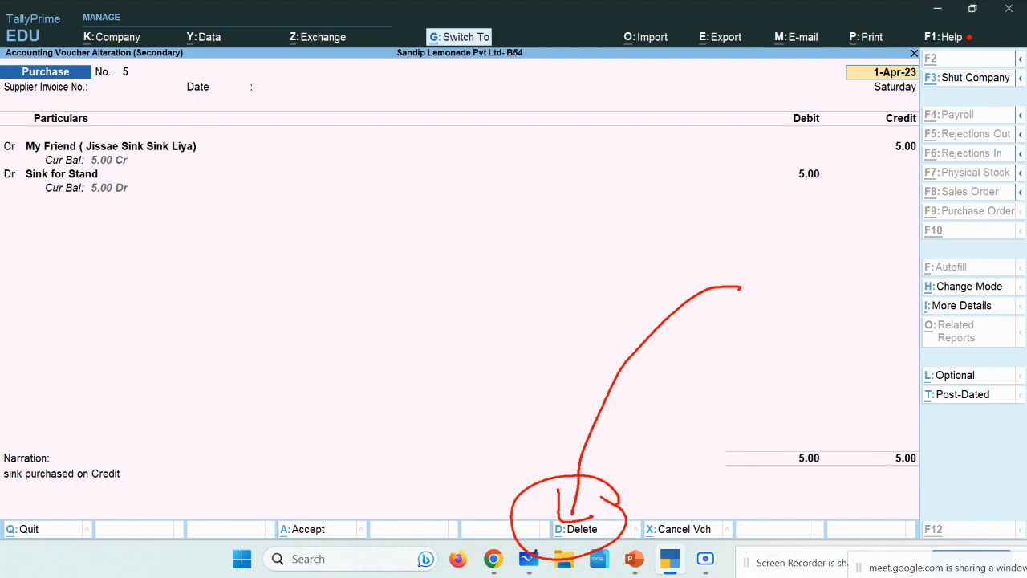
pyautogui.press('Escape')
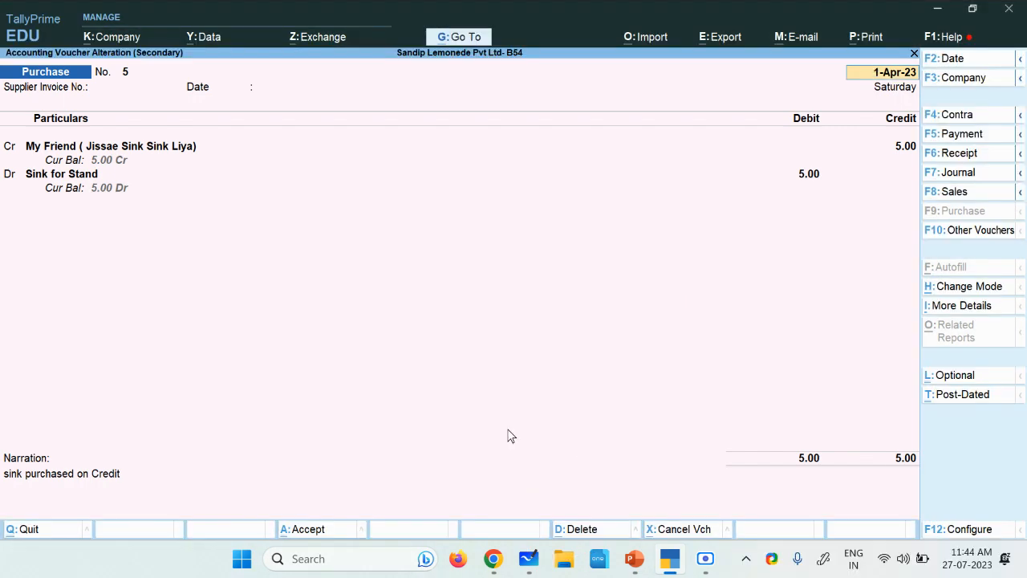
pyautogui.press('Escape')
pyautogui.press('y')
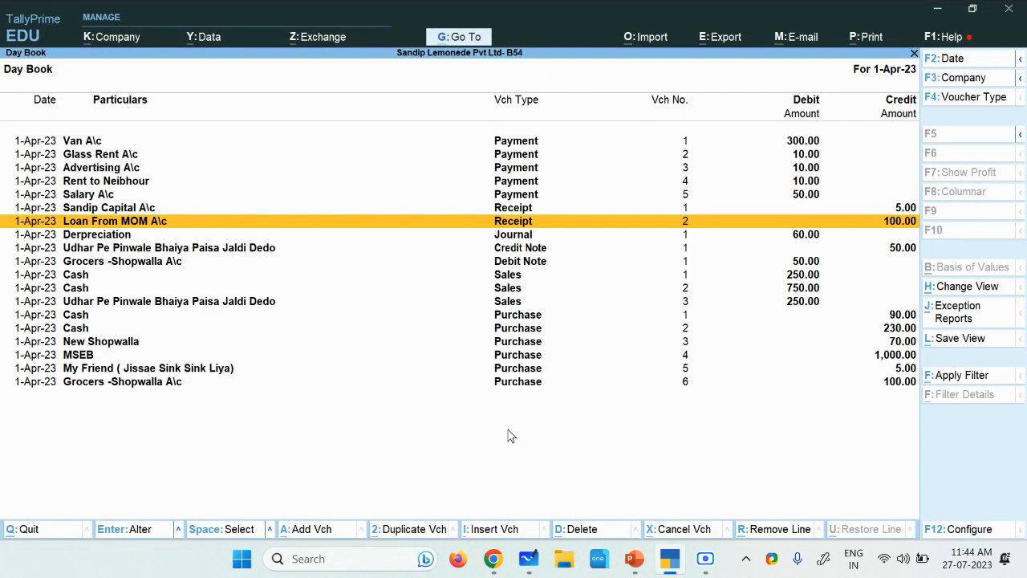
# Step: Go through the Day Book's payment, receipt, journal, note, sales and purchase entries to find a voucher to delete
pyautogui.click(94, 288)
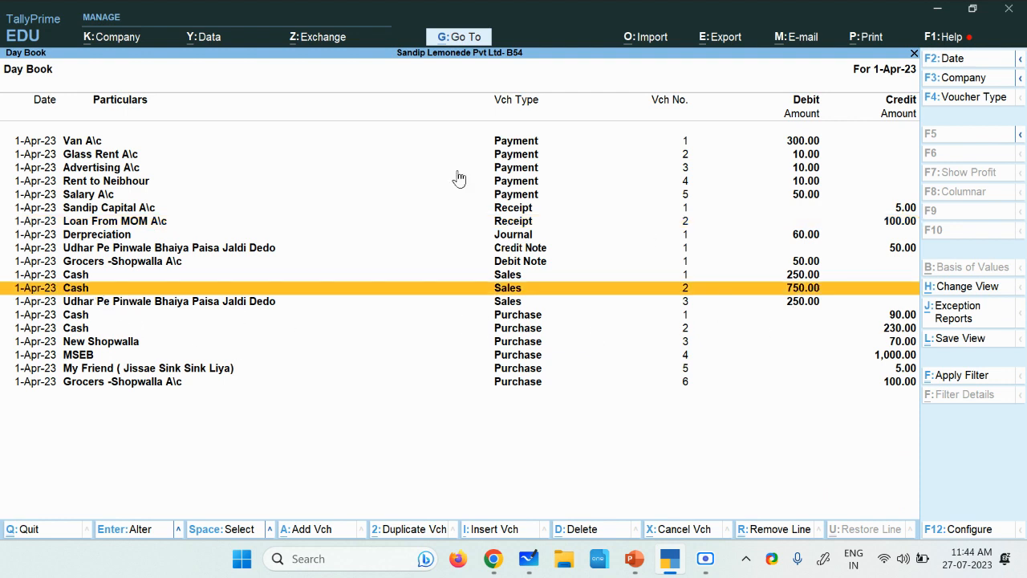
pyautogui.click(117, 156)
pyautogui.click(122, 170)
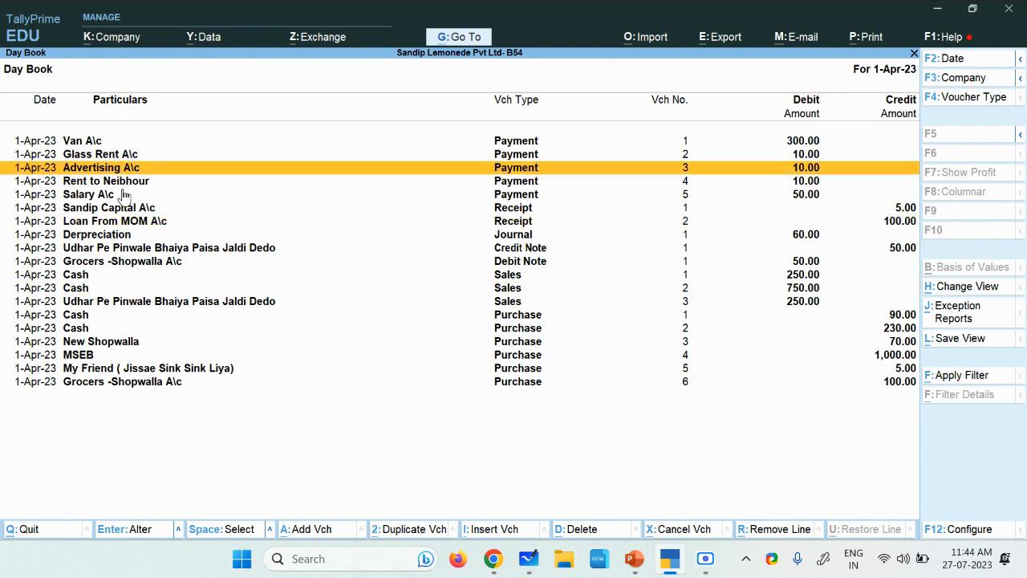
pyautogui.click(131, 183)
pyautogui.click(124, 207)
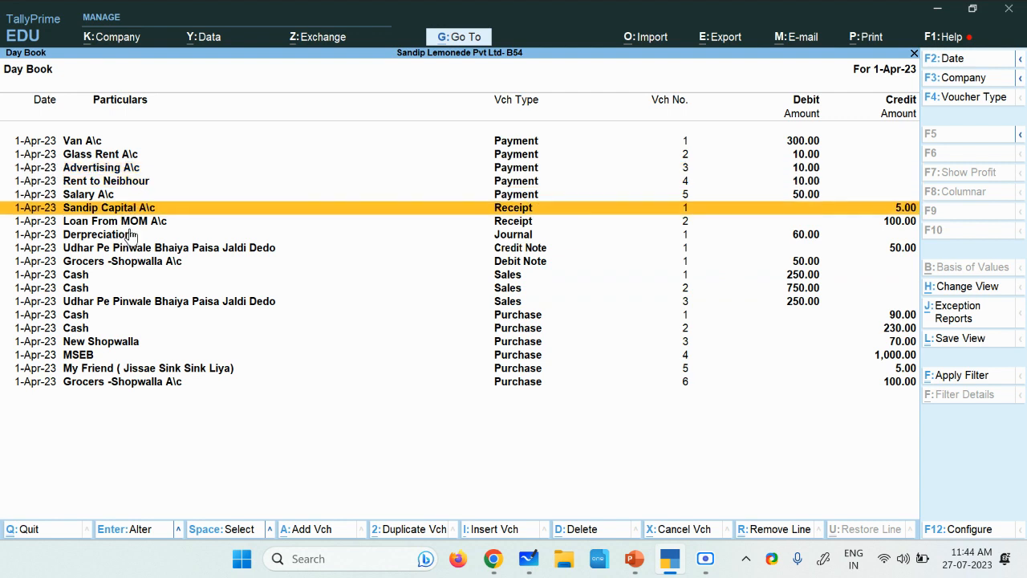
pyautogui.click(130, 236)
pyautogui.press('Down')
pyautogui.press('Down')
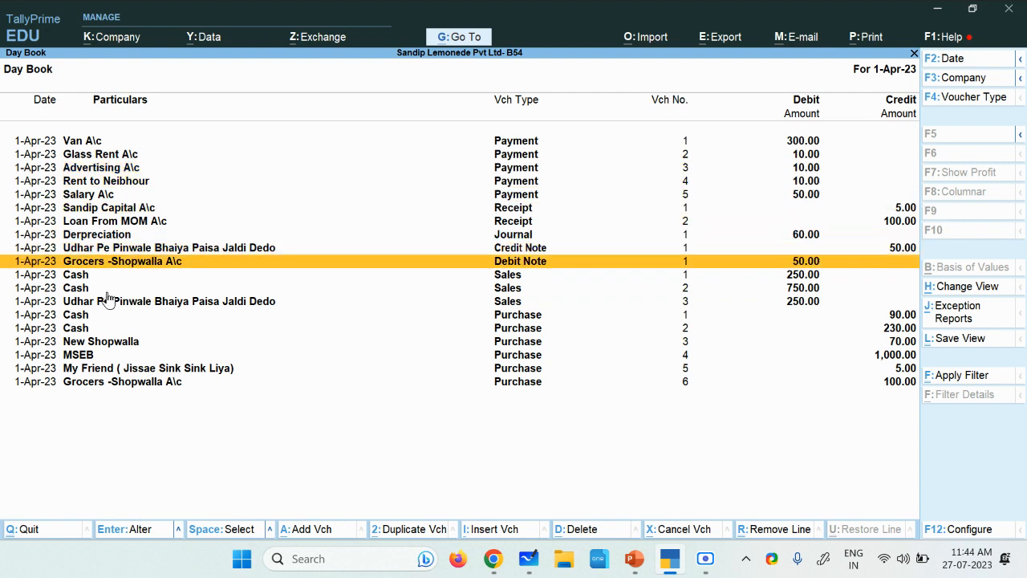
pyautogui.click(86, 277)
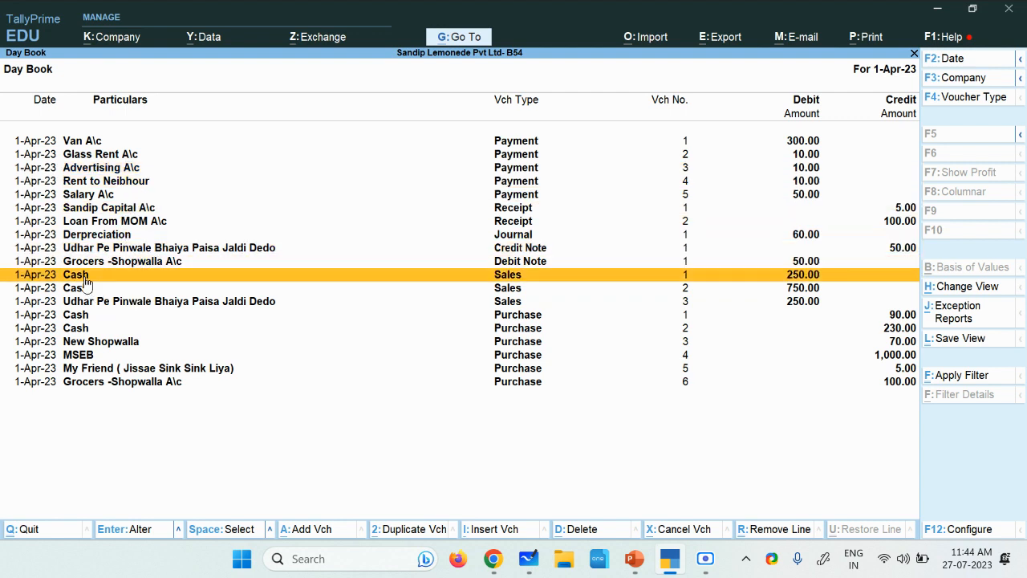
pyautogui.click(119, 301)
pyautogui.click(114, 341)
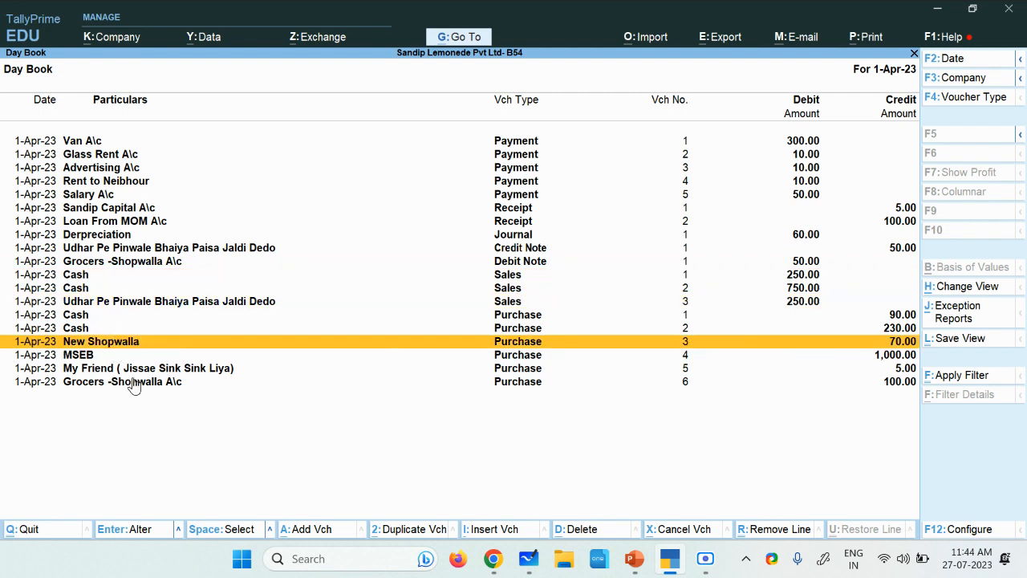
# Step: Delete the MSEB Purchase voucher No. 4 from the Day Book
pyautogui.click(91, 358)
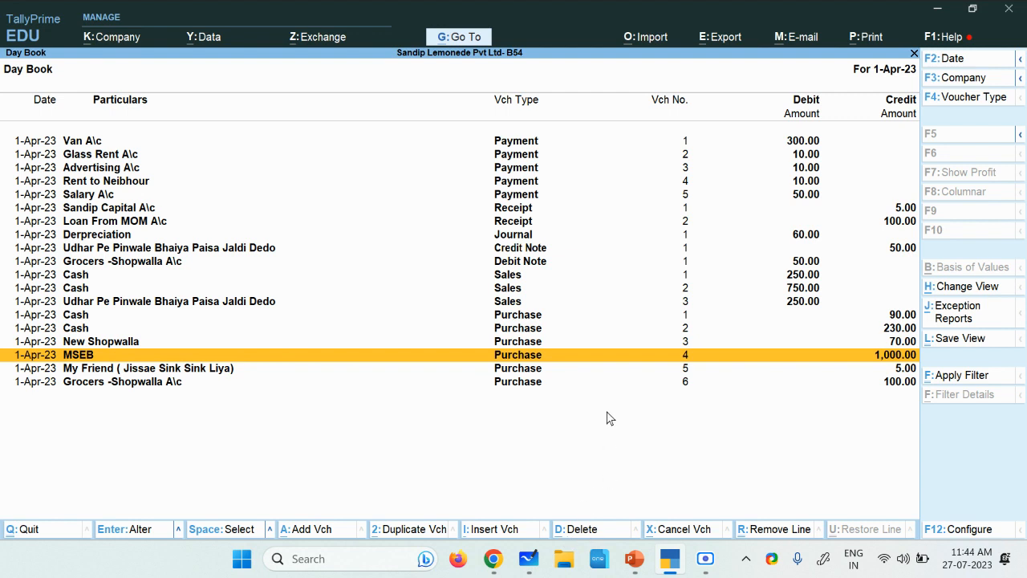
pyautogui.press('alt')
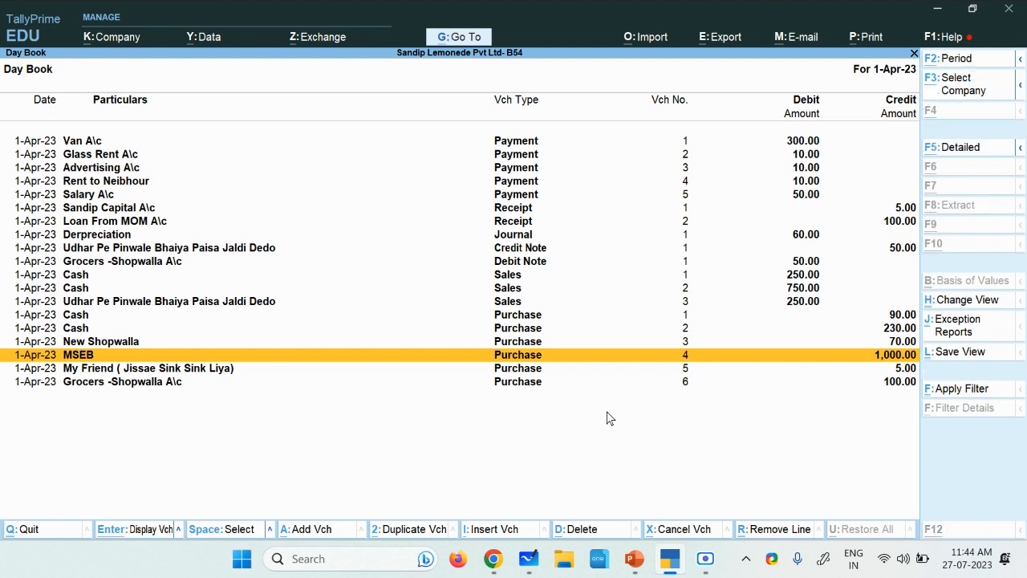
pyautogui.hotkey('alt', 'd')
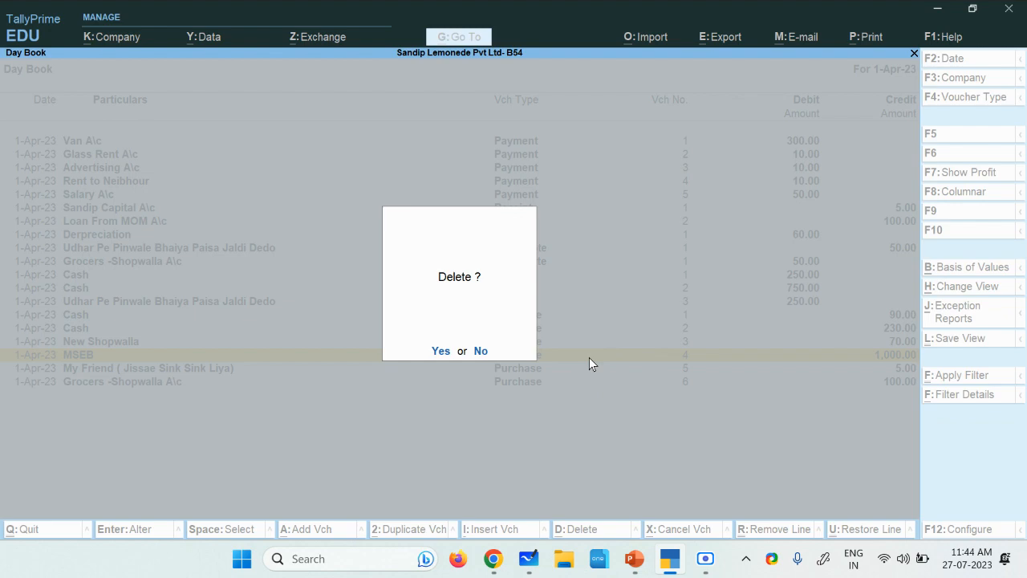
pyautogui.click(443, 352)
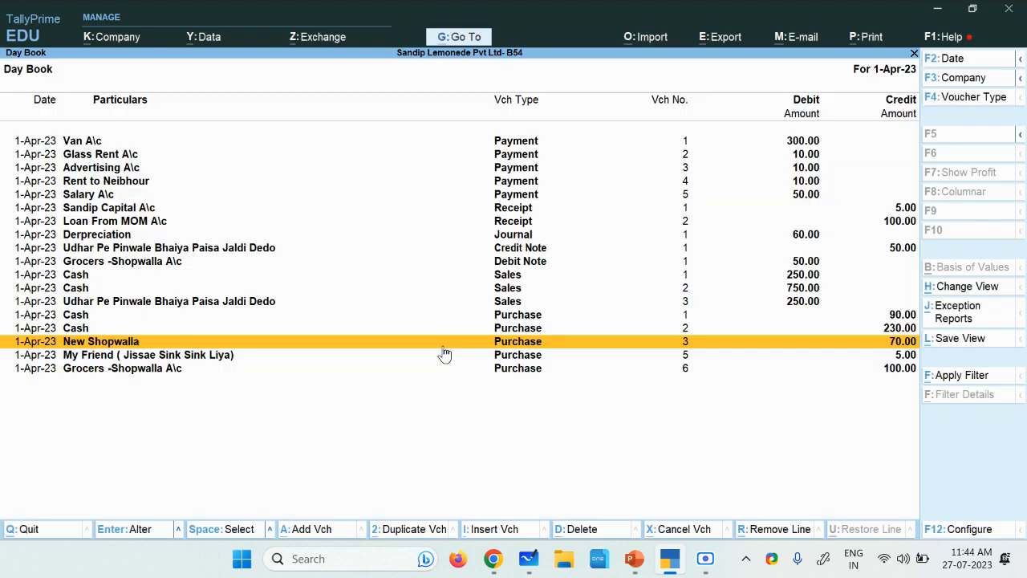
pyautogui.click(705, 558)
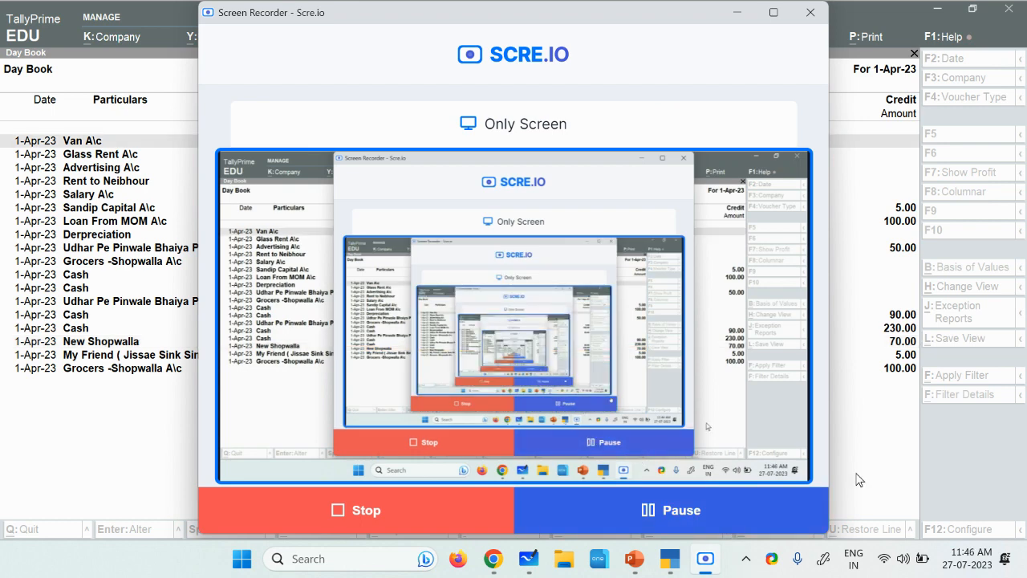
pyautogui.click(849, 475)
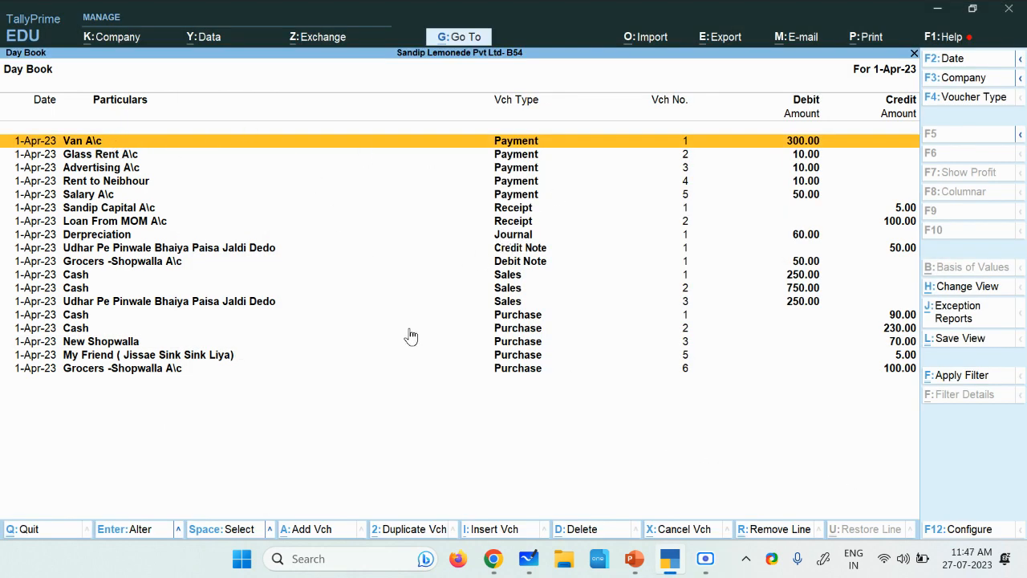
# Step: Select the five Payment vouchers from Van A\c through Salary A\c in the Day Book
pyautogui.press('space')
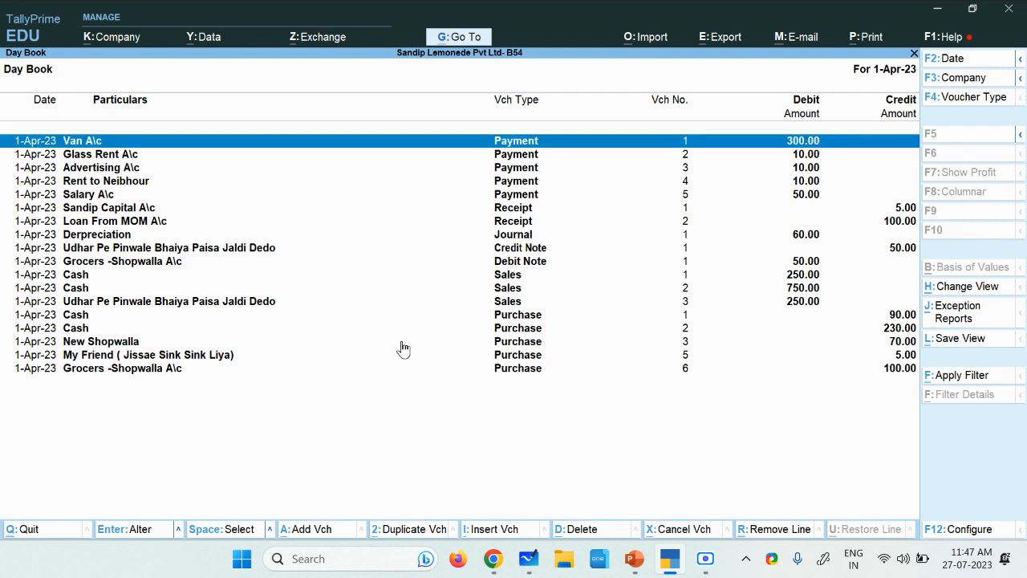
pyautogui.press('Down')
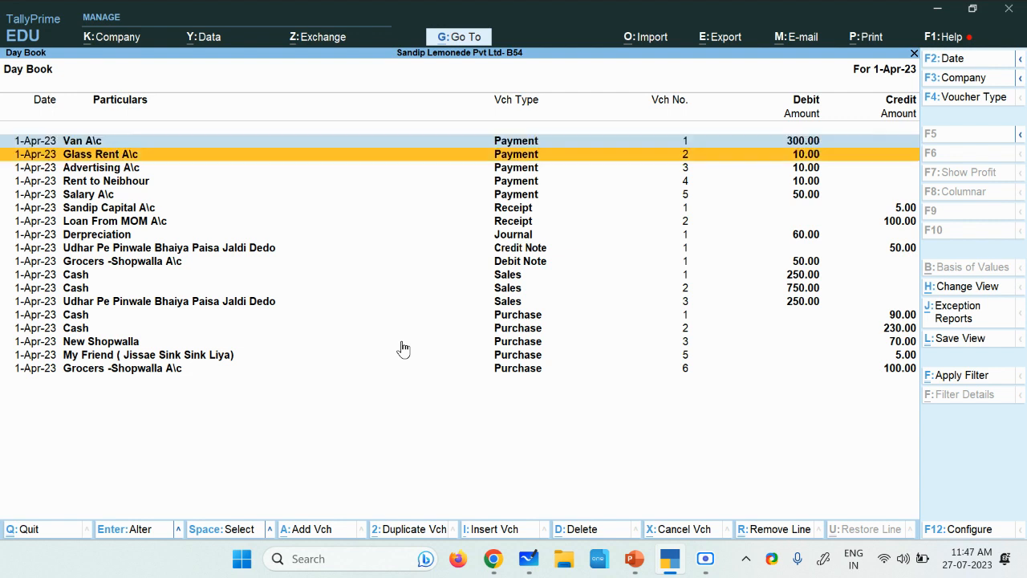
pyautogui.press('space')
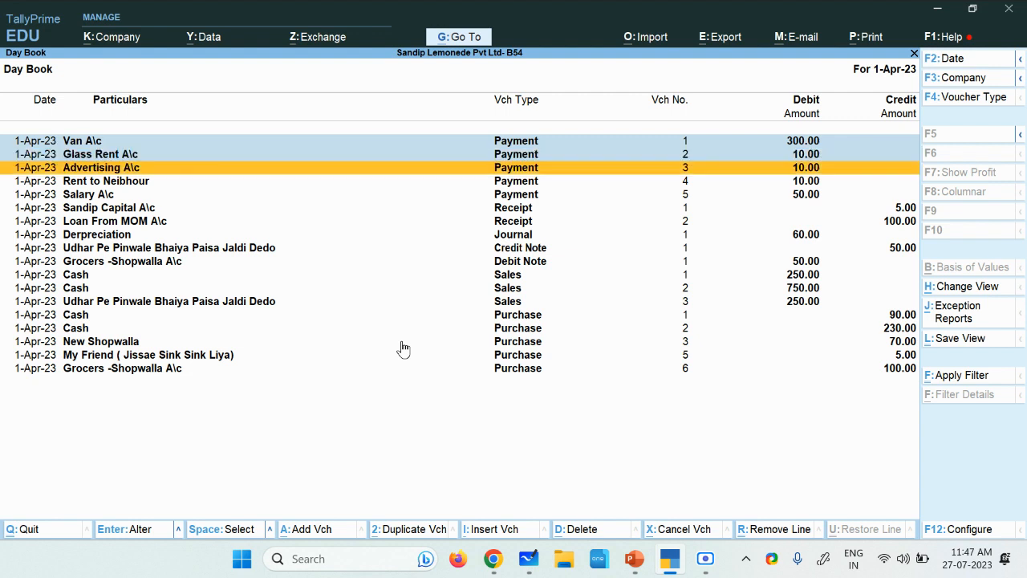
pyautogui.press('space')
pyautogui.press('space')
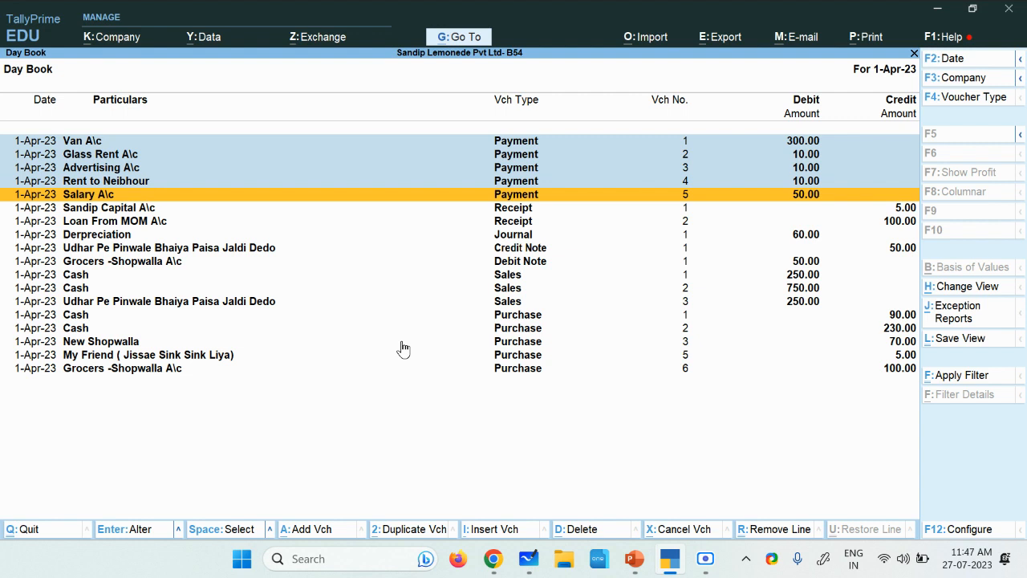
pyautogui.press('space')
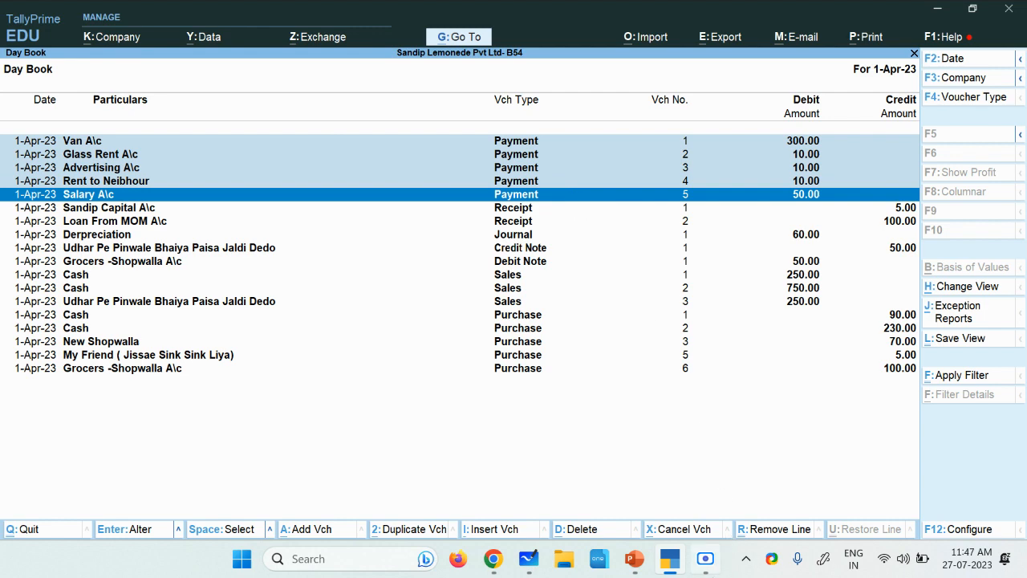
pyautogui.click(705, 559)
pyautogui.click(705, 558)
pyautogui.click(705, 558)
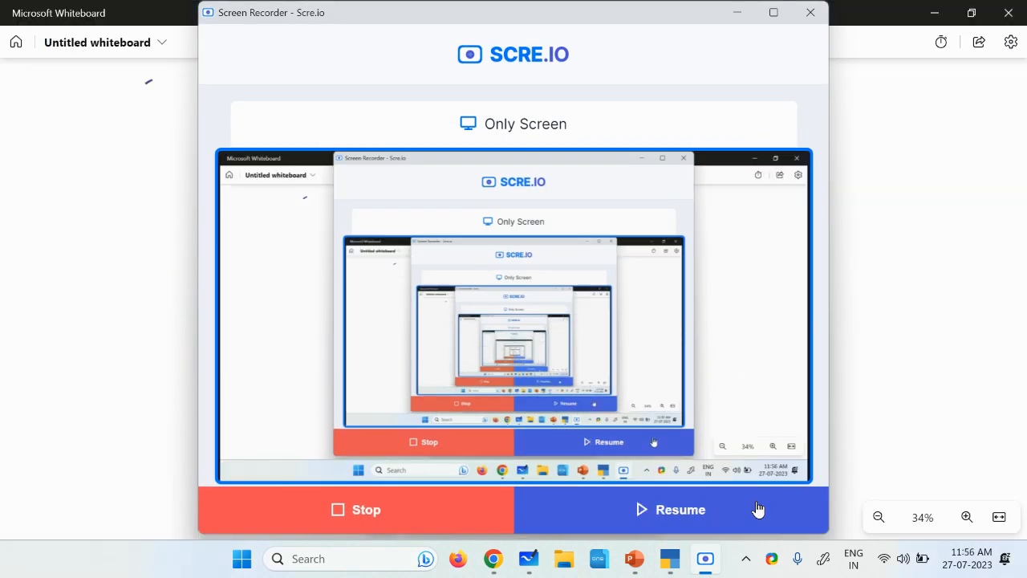
pyautogui.click(759, 509)
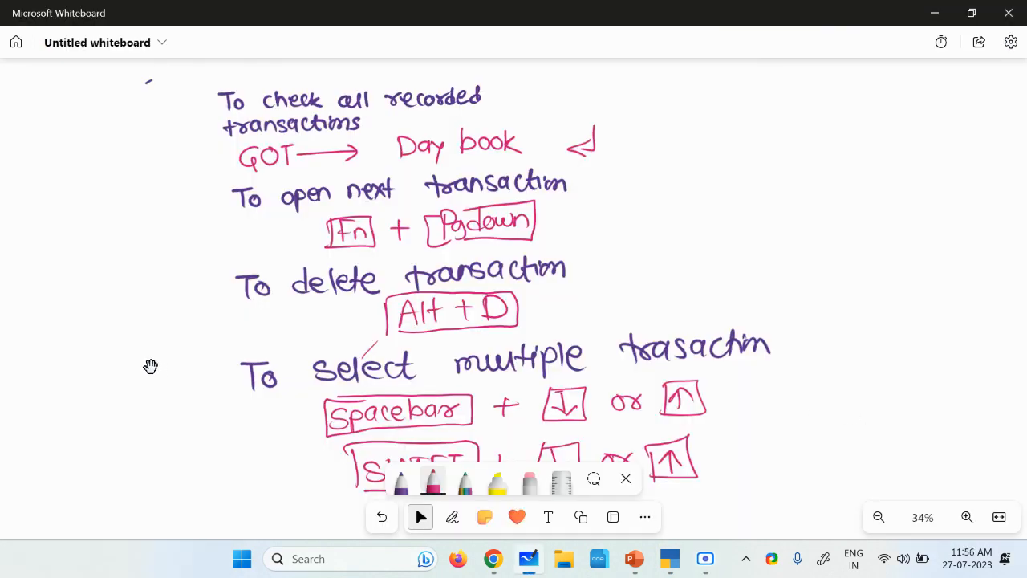
# Step: Review the whiteboard notes on checking, opening, deleting and selecting multiple transactions
pyautogui.scroll(2, 151, 209)
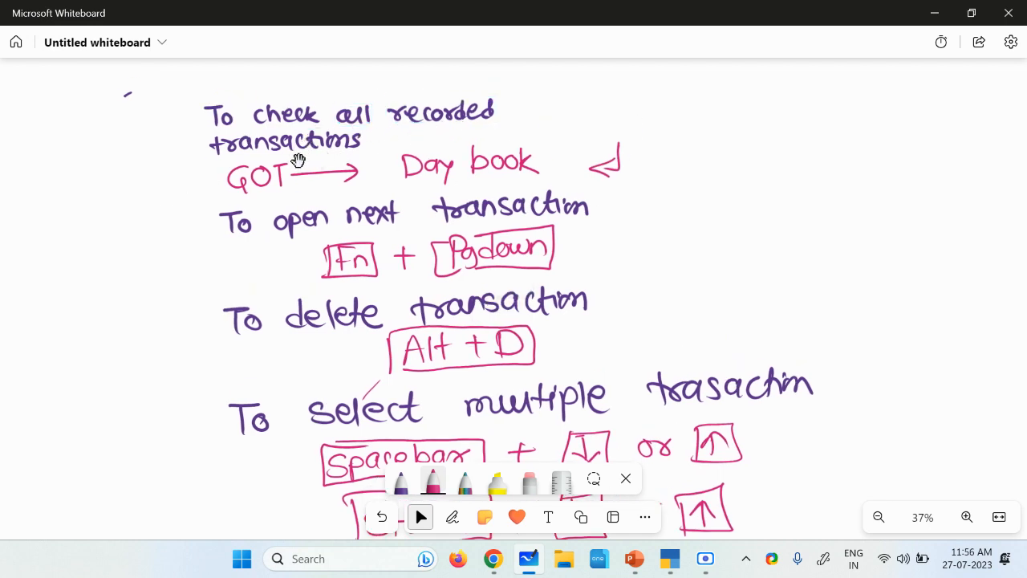
pyautogui.scroll(1, 142, 207)
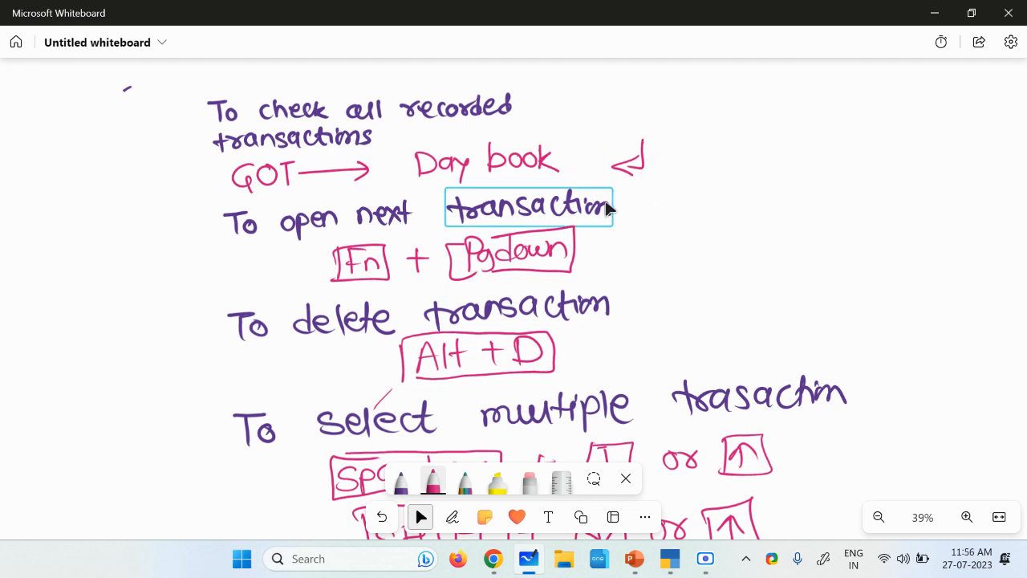
pyautogui.moveTo(826, 245); pyautogui.dragTo(825, 210)
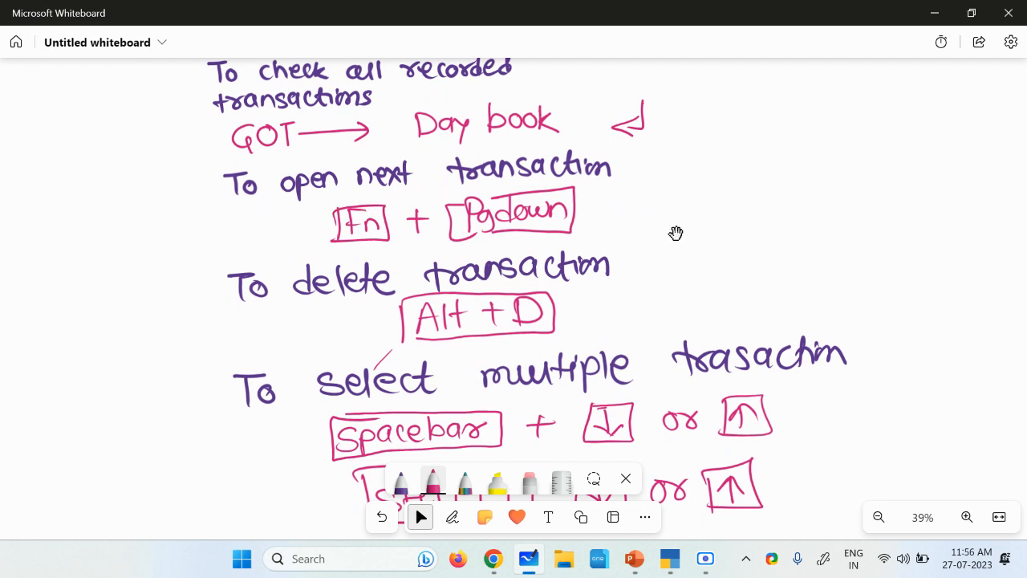
pyautogui.scroll(-3, 659, 224)
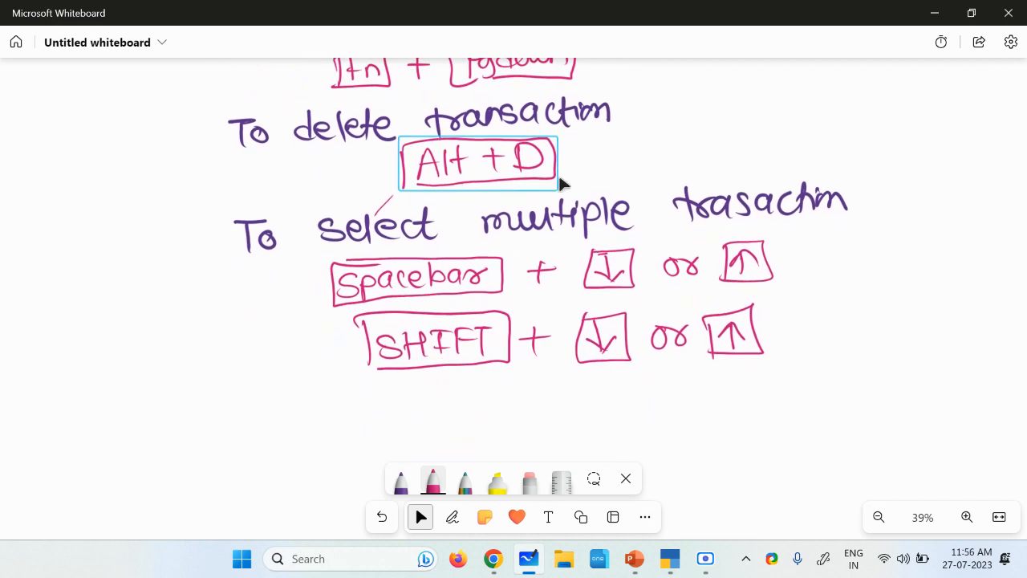
pyautogui.scroll(3, 810, 294)
pyautogui.scroll(-1, 810, 294)
pyautogui.scroll(1, 809, 294)
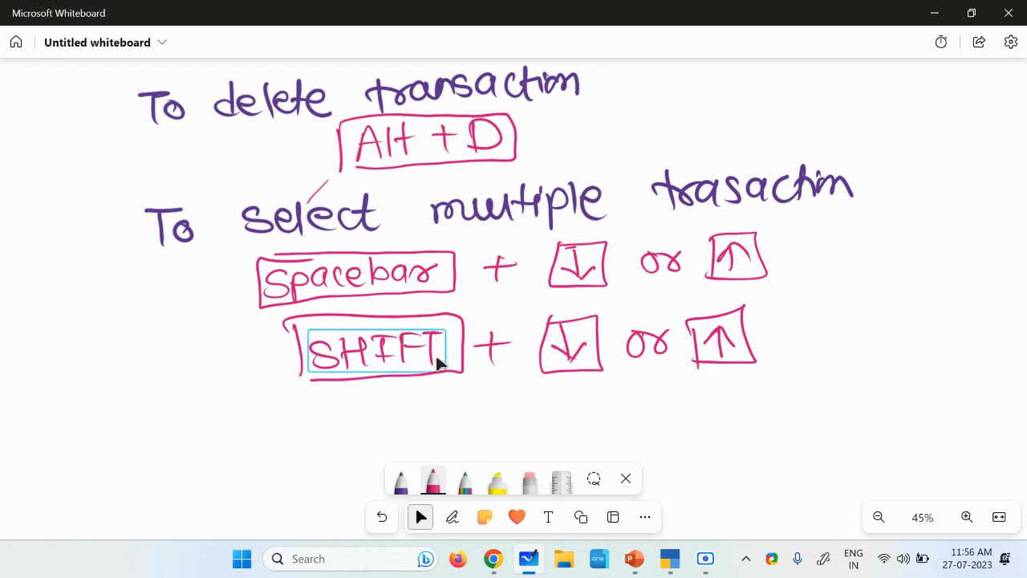
pyautogui.moveTo(705, 558)
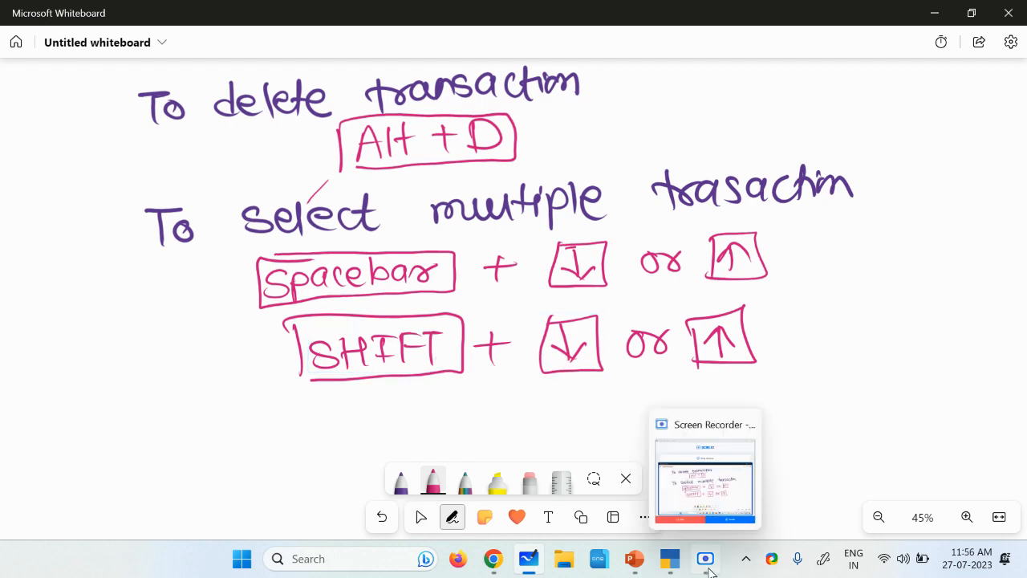
pyautogui.click(739, 514)
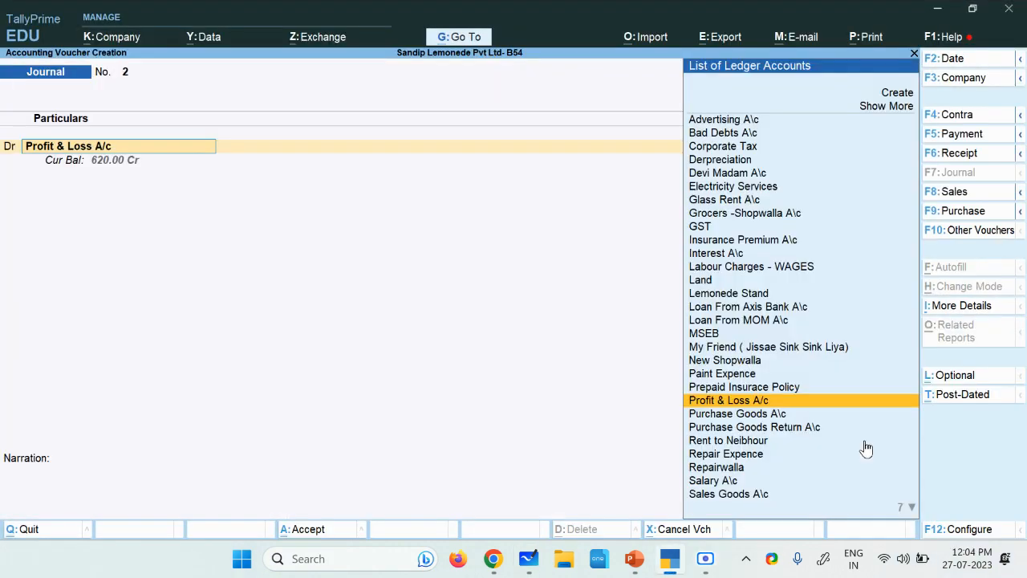
# Step: Discard the unfinished Write Off A\c( LOSS) ledger in TallyPrime and open a new Journal voucher
pyautogui.press('Escape')
pyautogui.press('Escape')
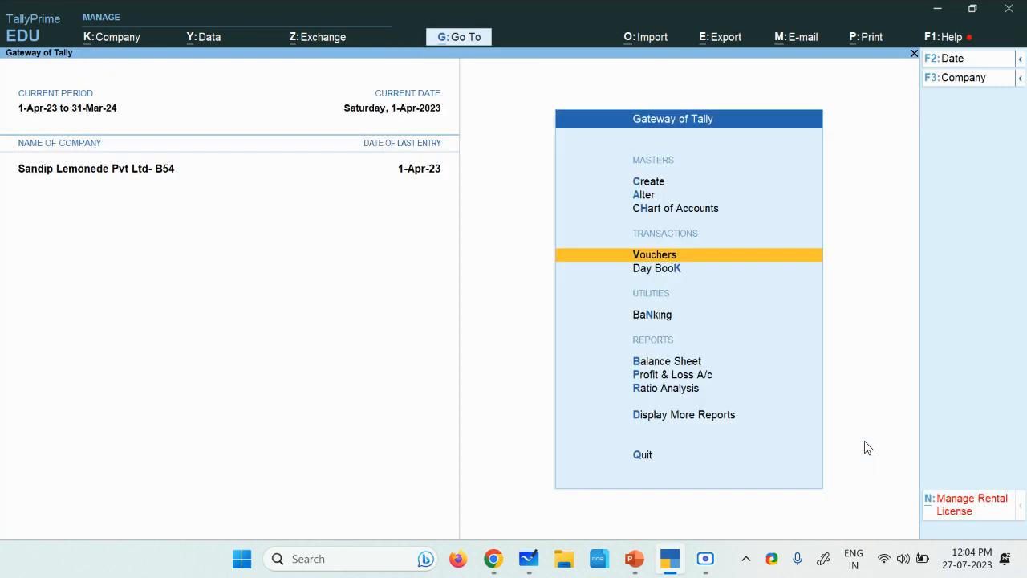
pyautogui.press('Down')
pyautogui.press('Up')
pyautogui.press('Return')
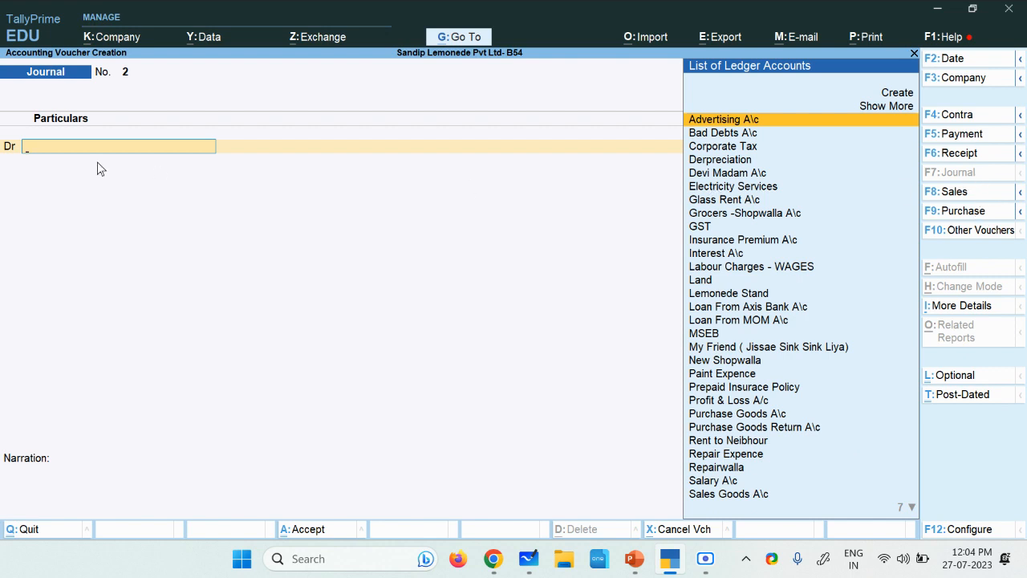
# Step: Start a new ledger from the Journal voucher's debit line and name it Write Off ( Loss) A\c
pyautogui.hotkey('alt', 'c')
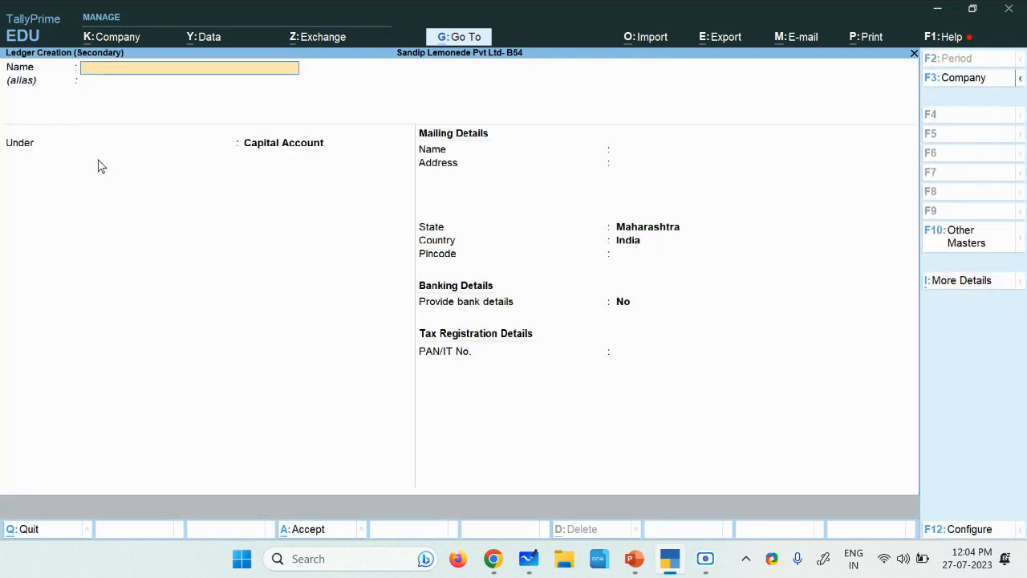
pyautogui.write('Write Off ( Loss)')
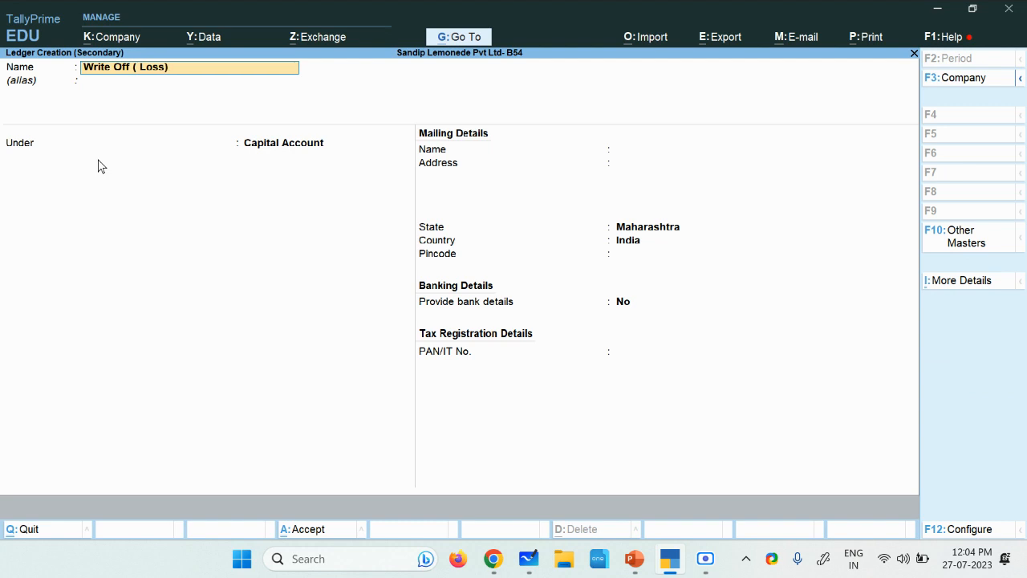
pyautogui.write(' A\\c')
pyautogui.press('Return')
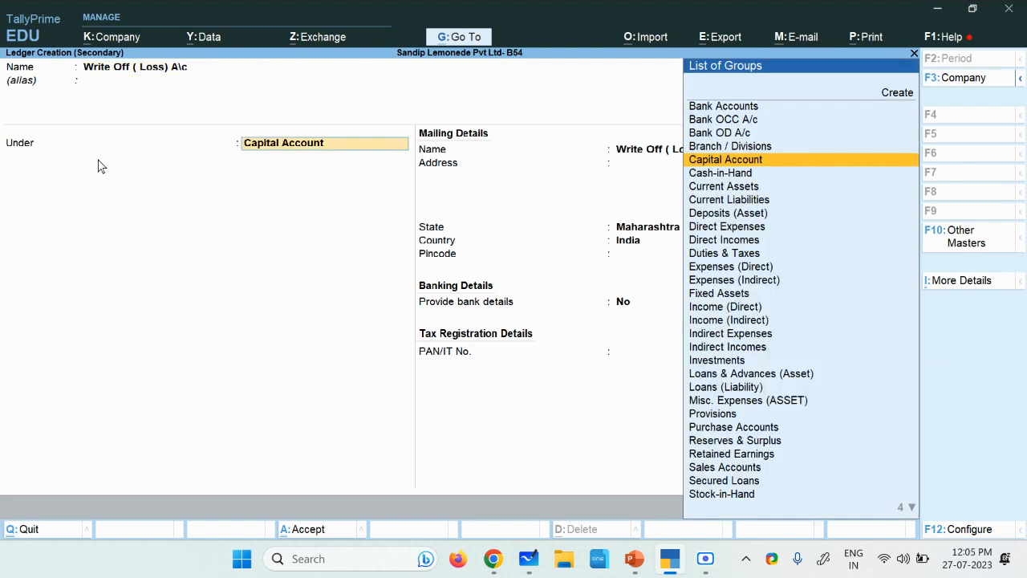
# Step: Place the Write Off ( Loss) A\c ledger under the Indirect Expenses group
pyautogui.write('In')
pyautogui.press('Down')
pyautogui.press('Down')
pyautogui.press('Return')
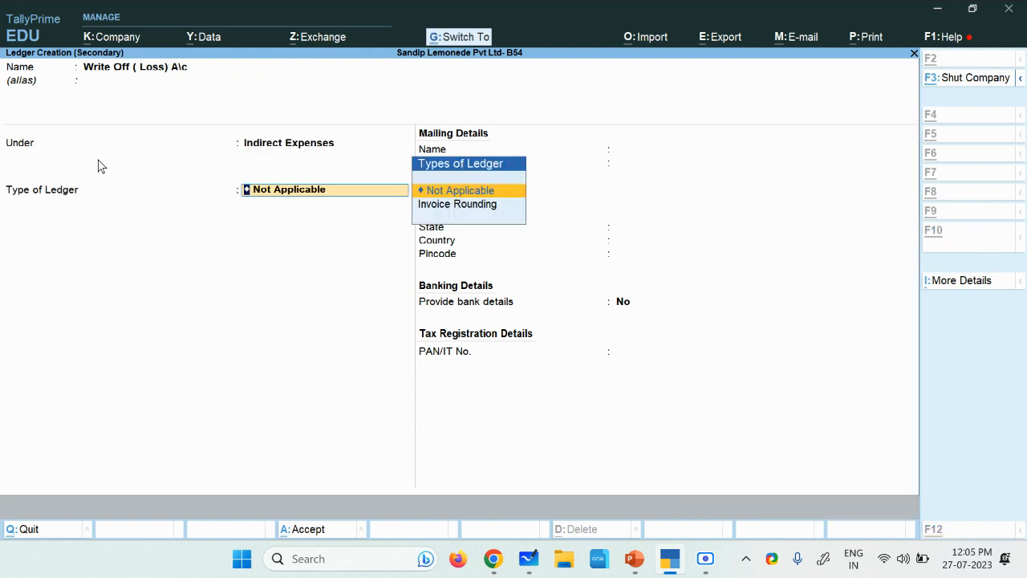
# Step: Save the Write Off ( Loss) A\c ledger and debit it with 50 in the Journal voucher
pyautogui.hotkey('ctrl', 'a')
pyautogui.write('50')
pyautogui.press('Return')
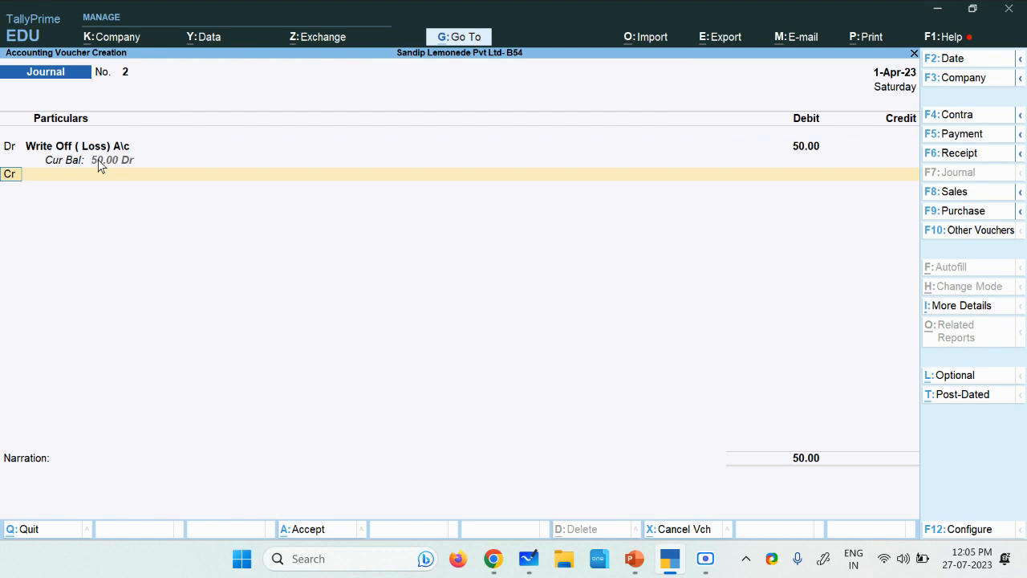
# Step: Credit Purchase Goods A\c with 50 in the Journal voucher to balance the write-off entry
pyautogui.press('Return')
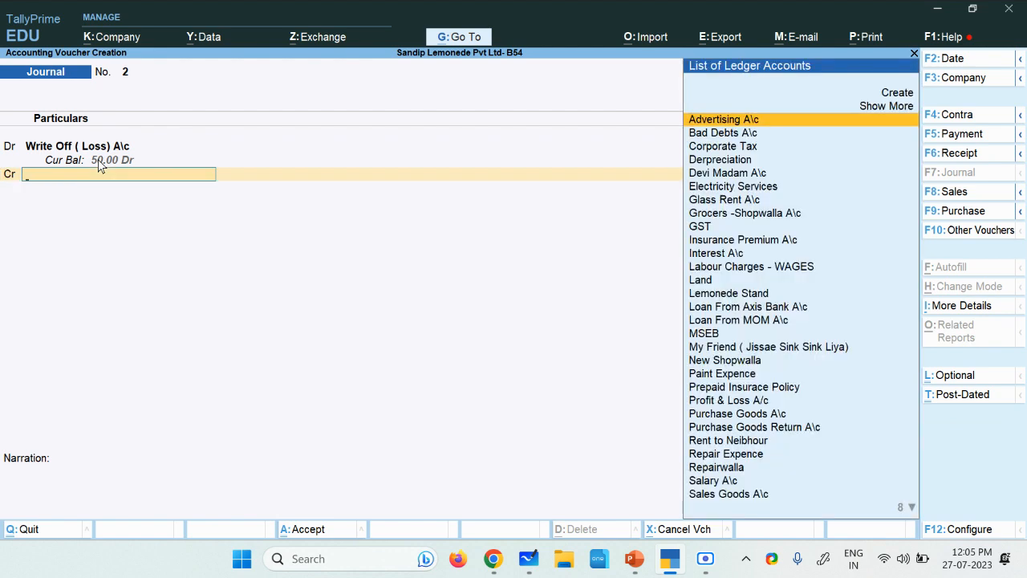
pyautogui.press('Down')
pyautogui.press('Down')
pyautogui.press('Down')
pyautogui.press('Down')
pyautogui.press('Down')
pyautogui.press('Down')
pyautogui.press('Down')
pyautogui.press('Down')
pyautogui.press('Down')
pyautogui.press('Down')
pyautogui.press('Down')
pyautogui.press('Down')
pyautogui.press('Down')
pyautogui.press('Down')
pyautogui.press('Down')
pyautogui.press('Down')
pyautogui.press('Down')
pyautogui.press('Down')
pyautogui.press('Down')
pyautogui.press('Down')
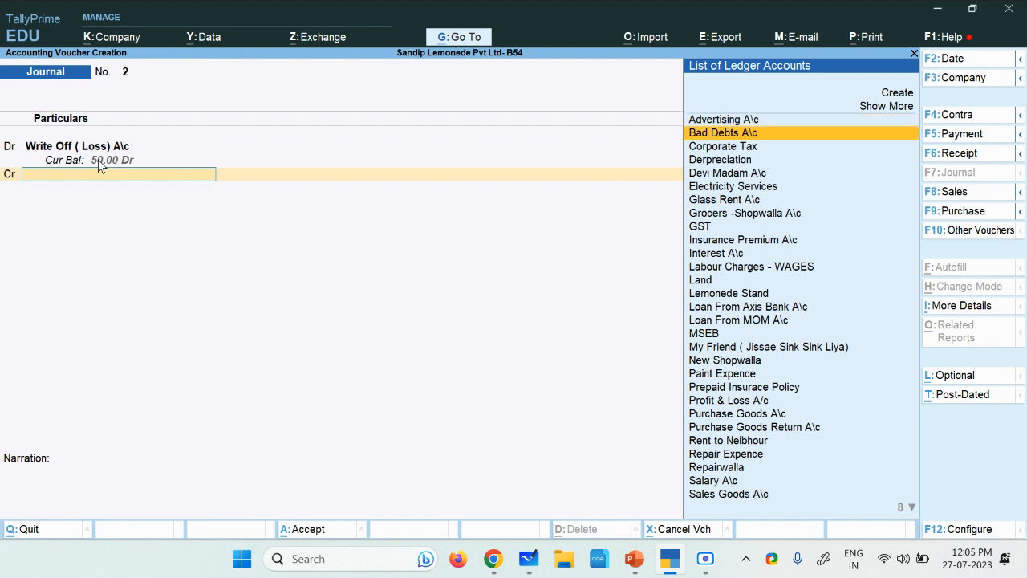
pyautogui.press('Down')
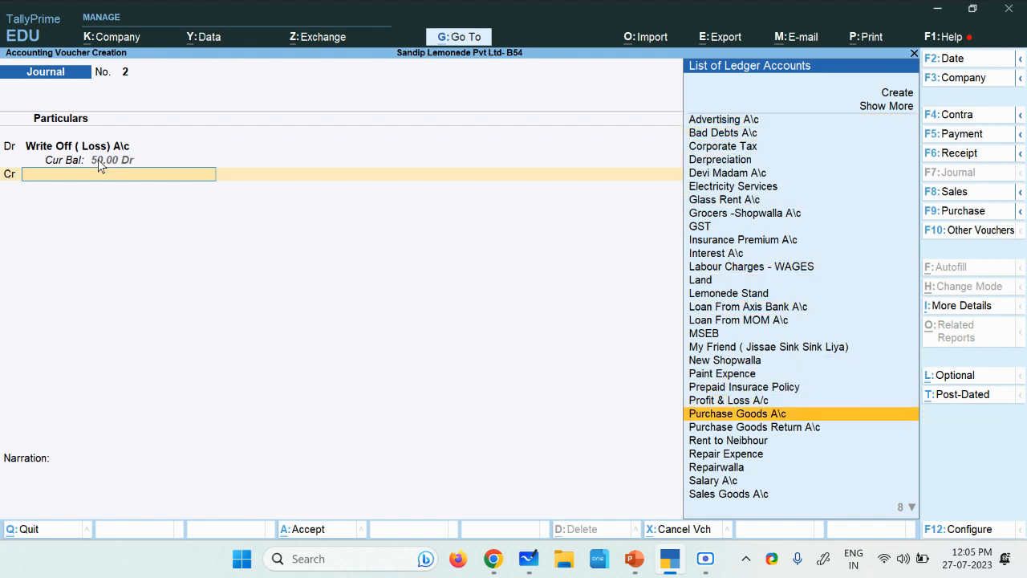
pyautogui.press('Return')
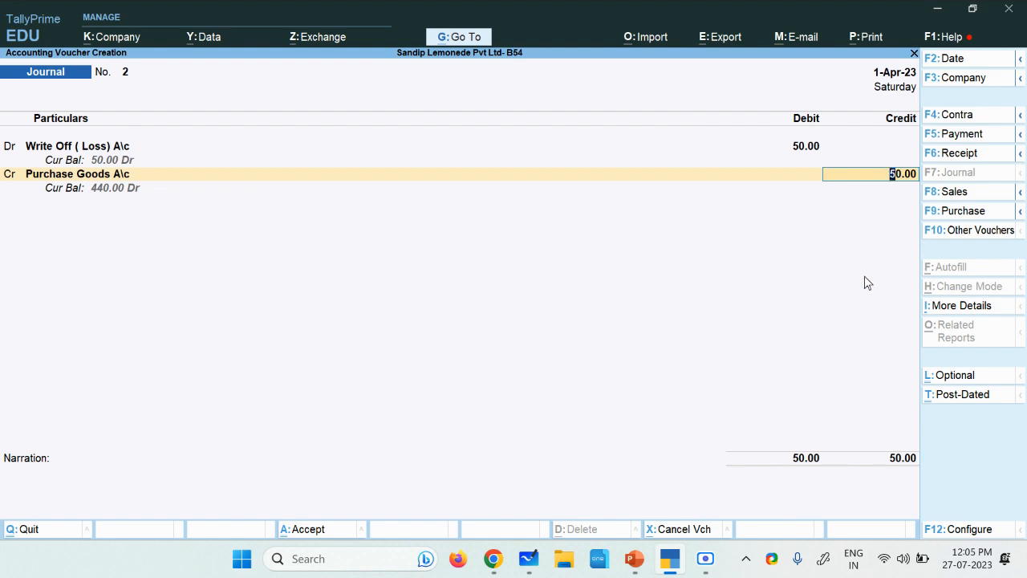
pyautogui.press('Return')
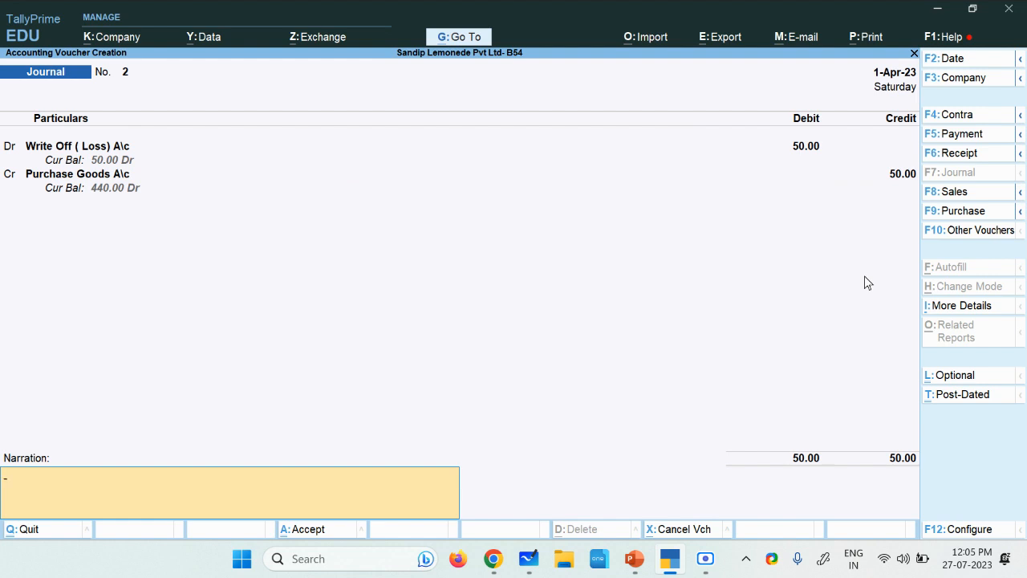
# Step: Enter "invetory wriiten off" as the Journal voucher's narration
pyautogui.write('invetory wriiten off')
pyautogui.click(706, 559)
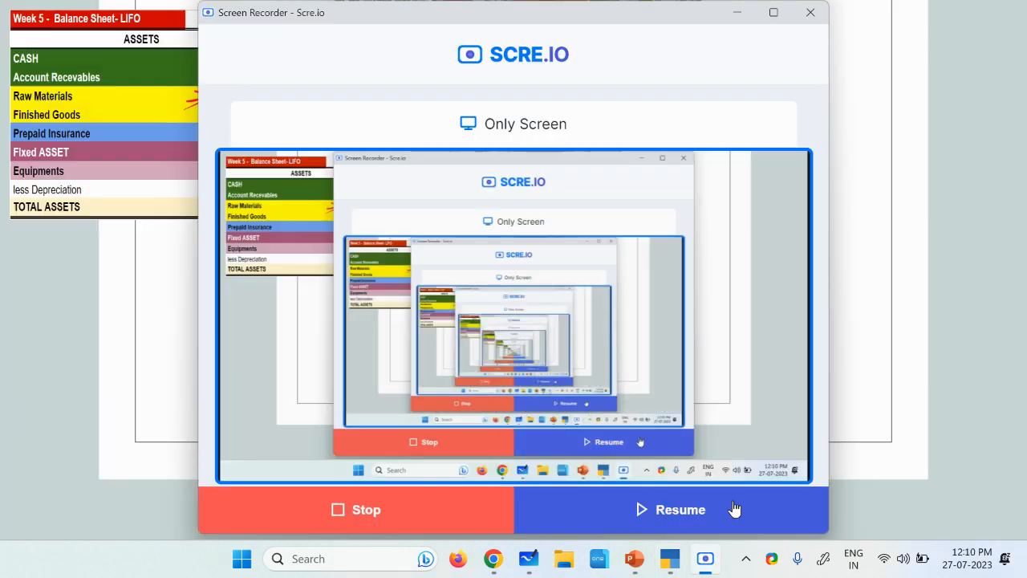
pyautogui.click(734, 509)
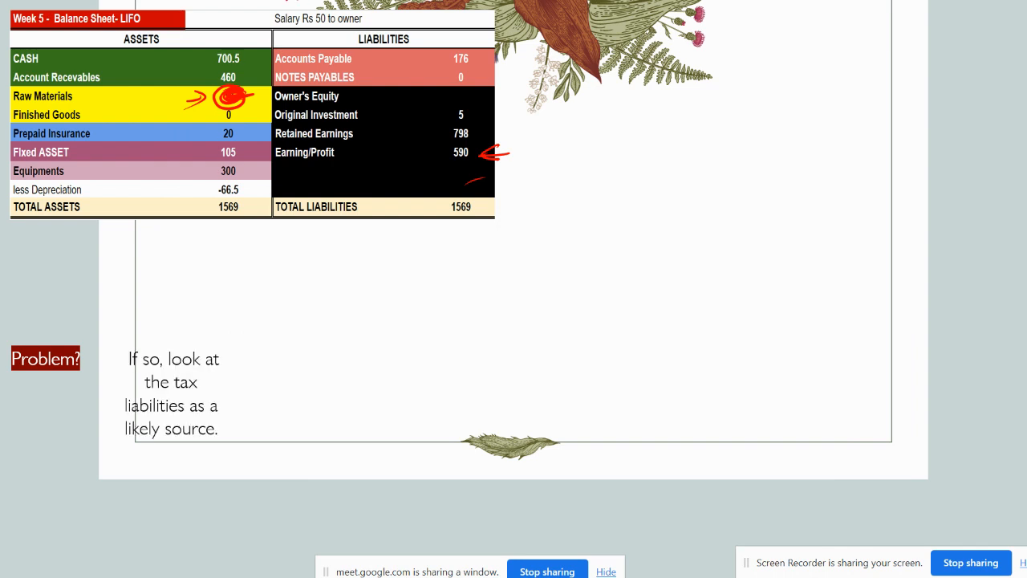
# Step: In the PowerPoint slide show, draw arrows at the Raw Materials value and circle the 590 Earning/Profit figure
pyautogui.moveTo(486, 238); pyautogui.dragTo(524, 247)
pyautogui.moveTo(193, 98)
pyautogui.mouseDown()
pyautogui.moveTo(162, 106)
pyautogui.moveTo(184, 111)
pyautogui.mouseUp()
pyautogui.moveTo(485, 146)
pyautogui.mouseDown()
pyautogui.moveTo(456, 170)
pyautogui.moveTo(482, 146)
pyautogui.mouseUp()
pyautogui.moveTo(510, 244)
pyautogui.mouseDown()
pyautogui.moveTo(517, 207)
pyautogui.moveTo(531, 230)
pyautogui.mouseUp()
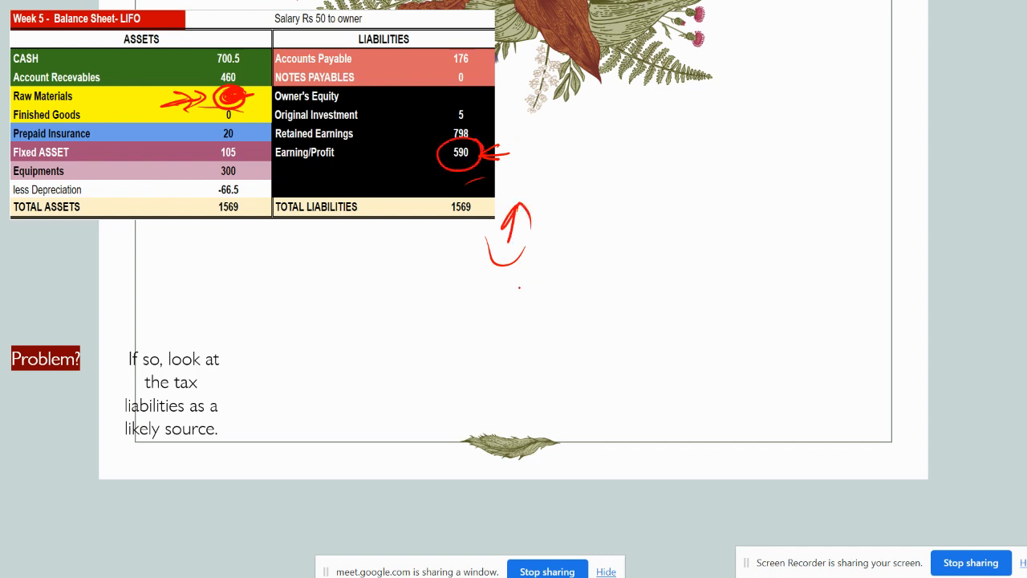
pyautogui.moveTo(475, 134); pyautogui.dragTo(467, 167)
# Step: Reveal the slide's question on whether the $10 inventory write-off affects taxes, circle it, and reveal its answer
pyautogui.press('Right')
pyautogui.press('Right')
pyautogui.moveTo(380, 392)
pyautogui.mouseDown()
pyautogui.moveTo(369, 379)
pyautogui.moveTo(297, 448)
pyautogui.moveTo(416, 387)
pyautogui.moveTo(327, 370)
pyautogui.moveTo(340, 358)
pyautogui.mouseUp()
pyautogui.press('Right')
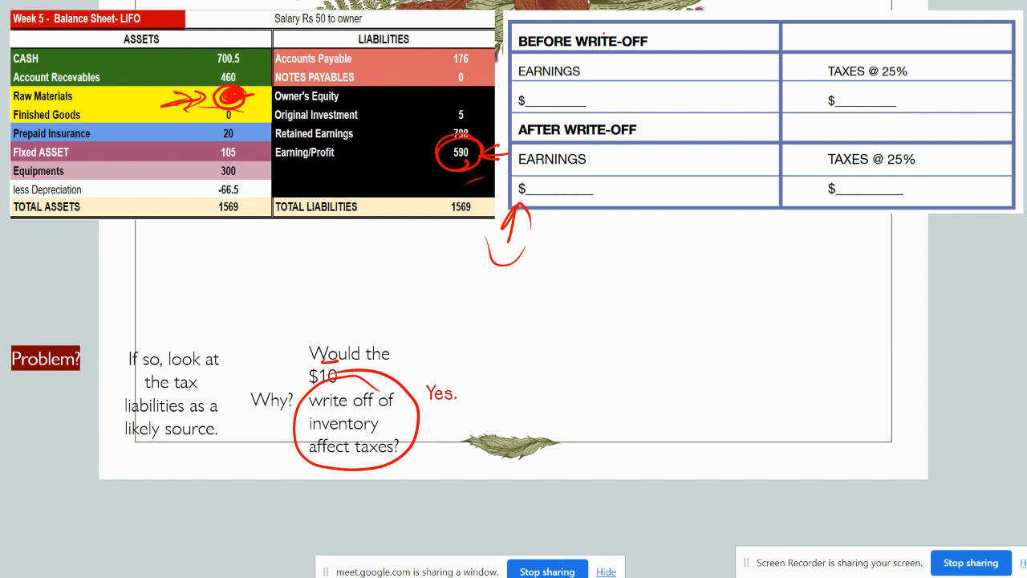
# Step: Mark the Before Write-Off heading and handwrite 15 over both struck-out 25% tax rates in the table
pyautogui.moveTo(706, 30)
pyautogui.mouseDown()
pyautogui.moveTo(689, 35)
pyautogui.moveTo(695, 49)
pyautogui.mouseUp()
pyautogui.moveTo(879, 71)
pyautogui.mouseDown()
pyautogui.moveTo(900, 68)
pyautogui.moveTo(891, 61)
pyautogui.mouseUp()
pyautogui.moveTo(902, 42)
pyautogui.mouseDown()
pyautogui.moveTo(901, 62)
pyautogui.moveTo(938, 37)
pyautogui.mouseUp()
pyautogui.moveTo(879, 160); pyautogui.dragTo(915, 160)
pyautogui.moveTo(919, 141); pyautogui.dragTo(942, 138)
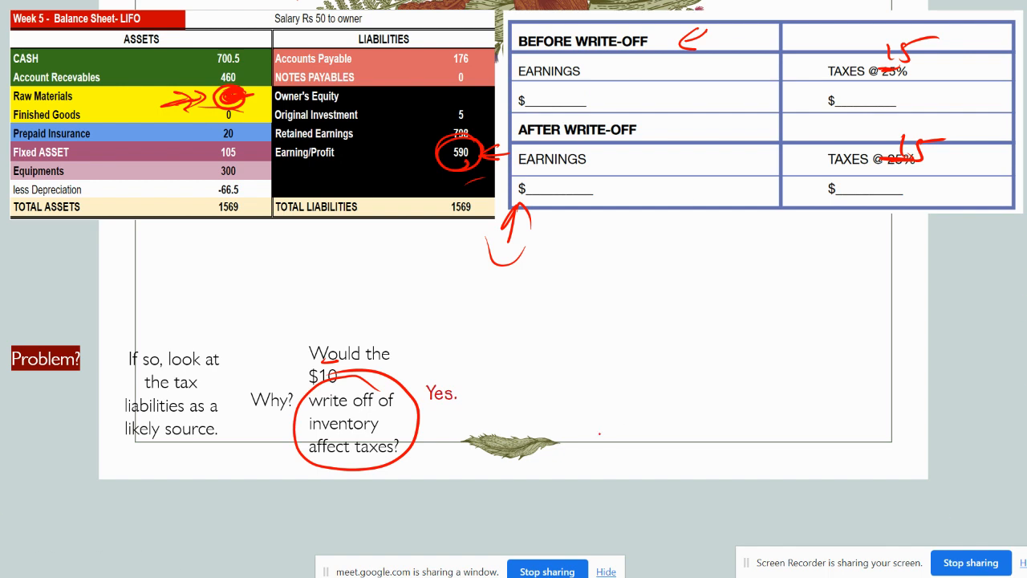
pyautogui.hotkey('alt', 'Tab')
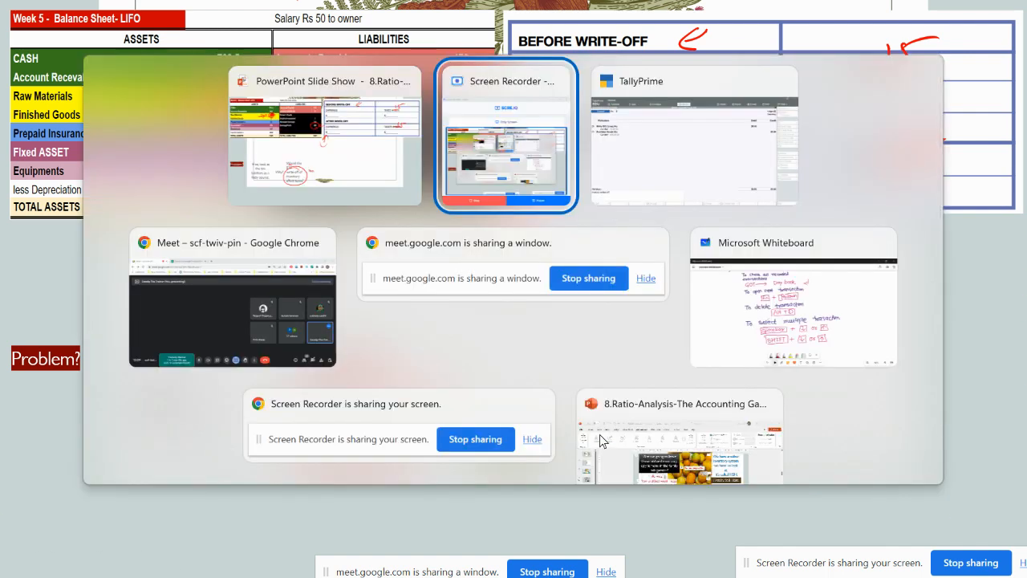
pyautogui.click(741, 509)
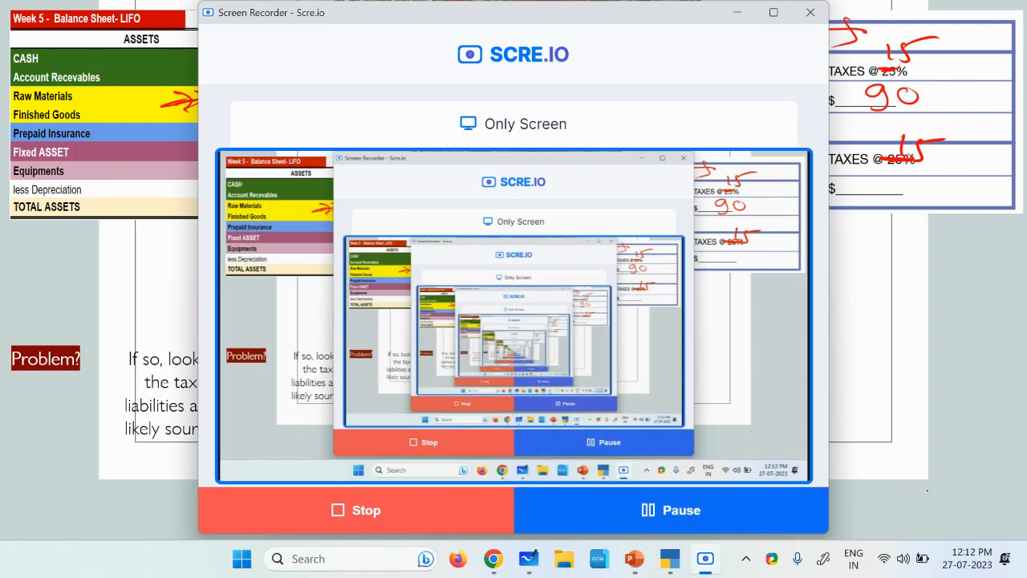
pyautogui.click(926, 490)
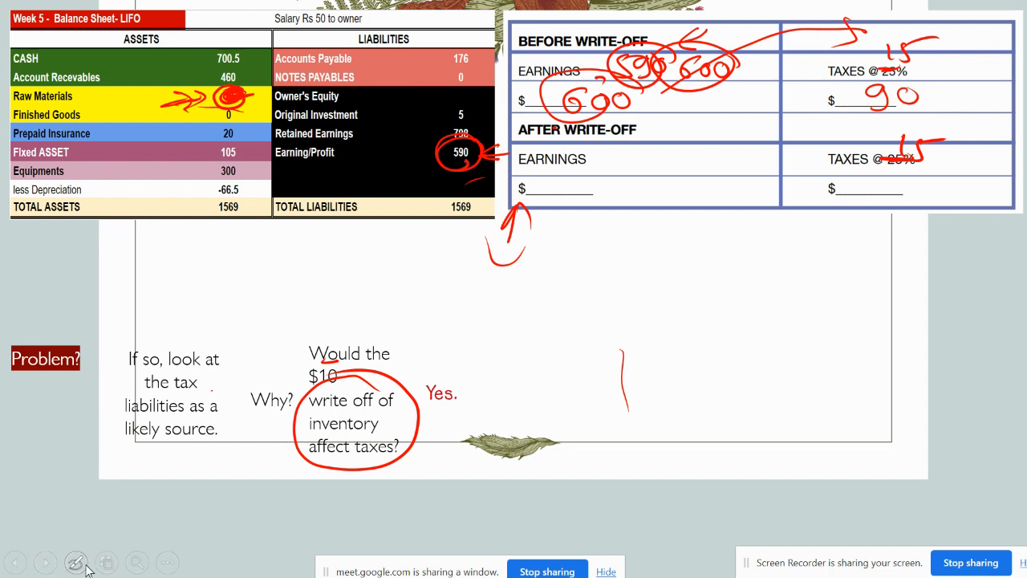
# Step: Erase all ink on the slide and handwrite 590 and 600 as the earnings before write-off
pyautogui.click(76, 562)
pyautogui.click(83, 506)
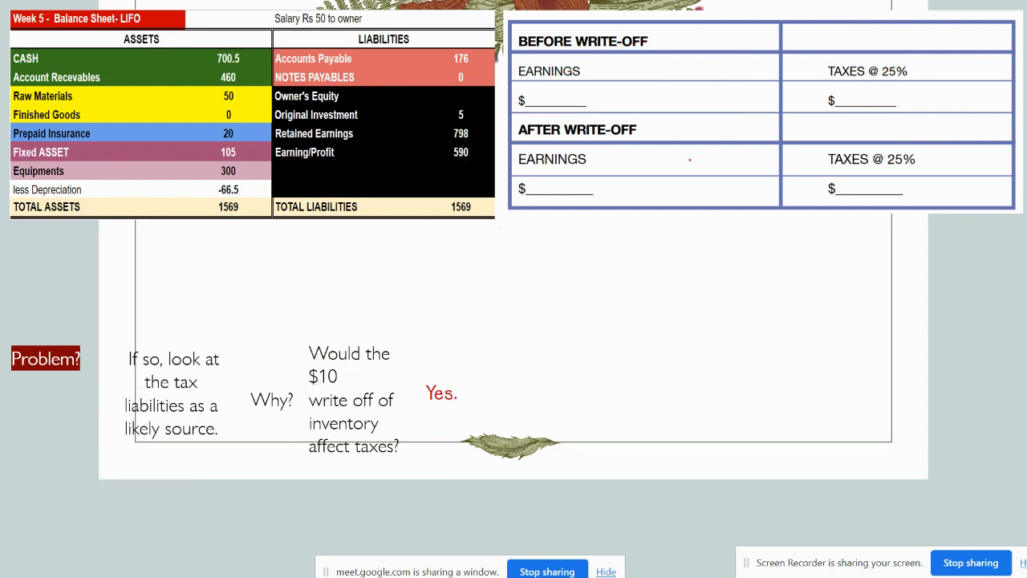
pyautogui.moveTo(728, 17); pyautogui.dragTo(717, 34)
pyautogui.moveTo(612, 61); pyautogui.dragTo(600, 74)
pyautogui.moveTo(612, 60)
pyautogui.mouseDown()
pyautogui.moveTo(633, 56)
pyautogui.moveTo(631, 73)
pyautogui.moveTo(640, 55)
pyautogui.mouseUp()
pyautogui.moveTo(652, 58)
pyautogui.mouseDown()
pyautogui.moveTo(604, 48)
pyautogui.moveTo(673, 66)
pyautogui.mouseUp()
pyautogui.moveTo(562, 95)
pyautogui.mouseDown()
pyautogui.moveTo(547, 105)
pyautogui.moveTo(602, 98)
pyautogui.moveTo(572, 83)
pyautogui.moveTo(585, 120)
pyautogui.moveTo(629, 86)
pyautogui.mouseUp()
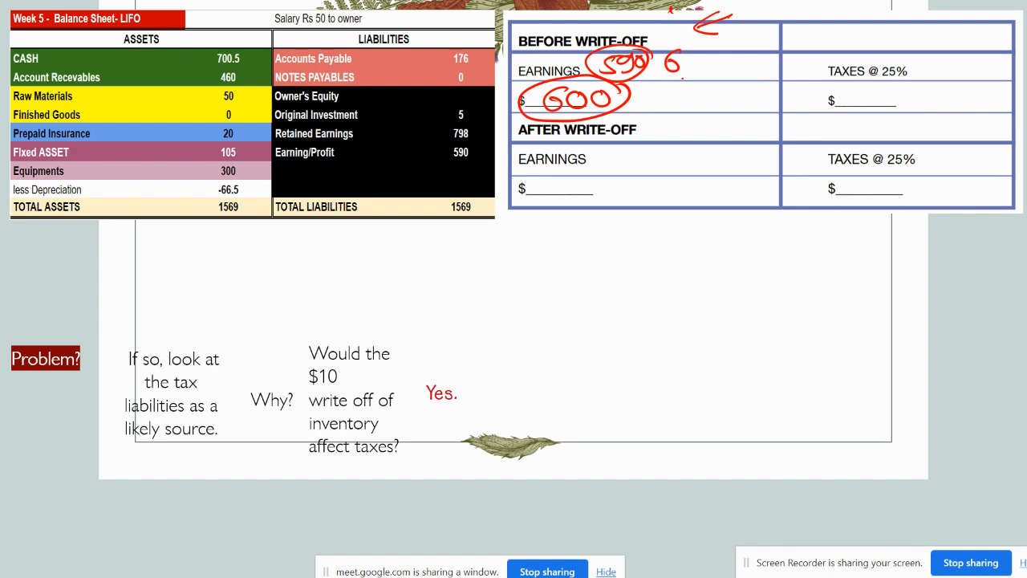
pyautogui.moveTo(649, 67); pyautogui.dragTo(664, 66)
# Step: Strike out the before-write-off 25% rate, handwrite a circled 15 beside it, and enter 90 as the taxes
pyautogui.moveTo(883, 71); pyautogui.dragTo(903, 73)
pyautogui.moveTo(927, 58)
pyautogui.mouseDown()
pyautogui.moveTo(927, 77)
pyautogui.moveTo(942, 78)
pyautogui.mouseUp()
pyautogui.moveTo(938, 60)
pyautogui.mouseDown()
pyautogui.moveTo(957, 59)
pyautogui.moveTo(905, 69)
pyautogui.moveTo(964, 53)
pyautogui.mouseUp()
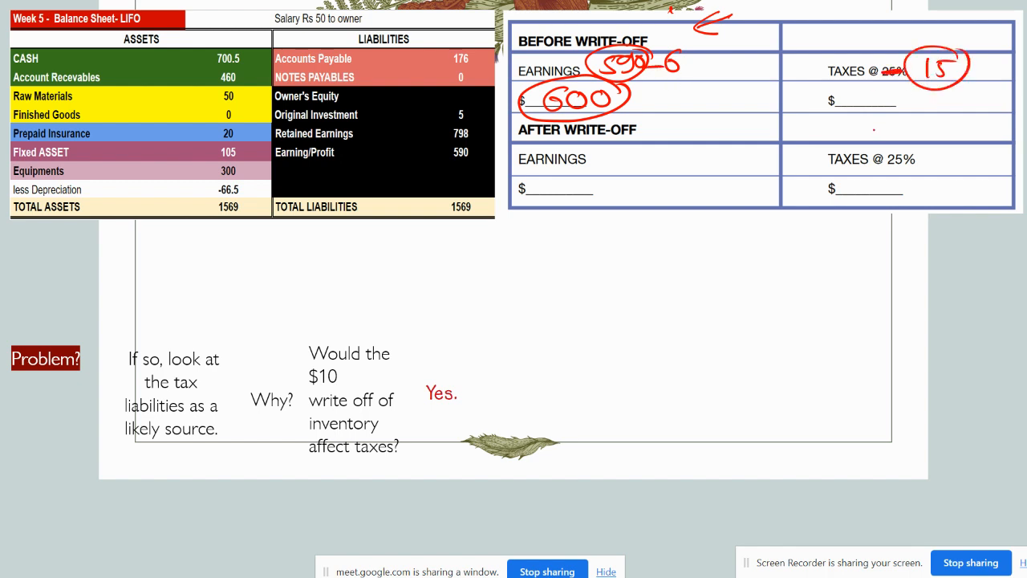
pyautogui.moveTo(868, 87)
pyautogui.mouseDown()
pyautogui.moveTo(855, 111)
pyautogui.moveTo(890, 83)
pyautogui.mouseUp()
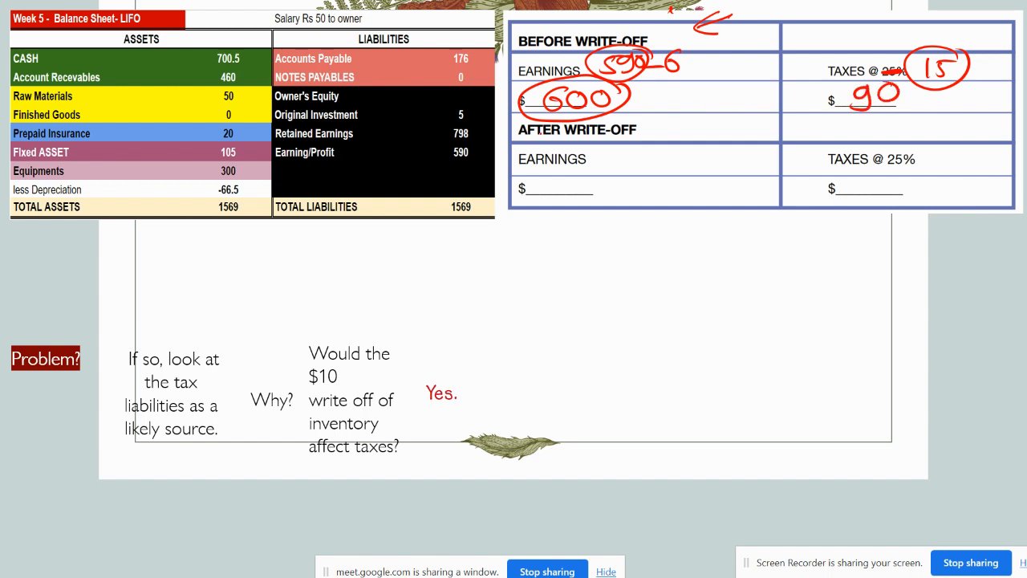
# Step: Cross out the Raw Materials value, subtract 50 from Earning/Profit by hand, and write a circled 540 below it
pyautogui.moveTo(538, 137); pyautogui.dragTo(519, 141)
pyautogui.moveTo(217, 94)
pyautogui.mouseDown()
pyautogui.moveTo(243, 90)
pyautogui.moveTo(214, 112)
pyautogui.moveTo(239, 99)
pyautogui.moveTo(214, 95)
pyautogui.moveTo(256, 94)
pyautogui.mouseUp()
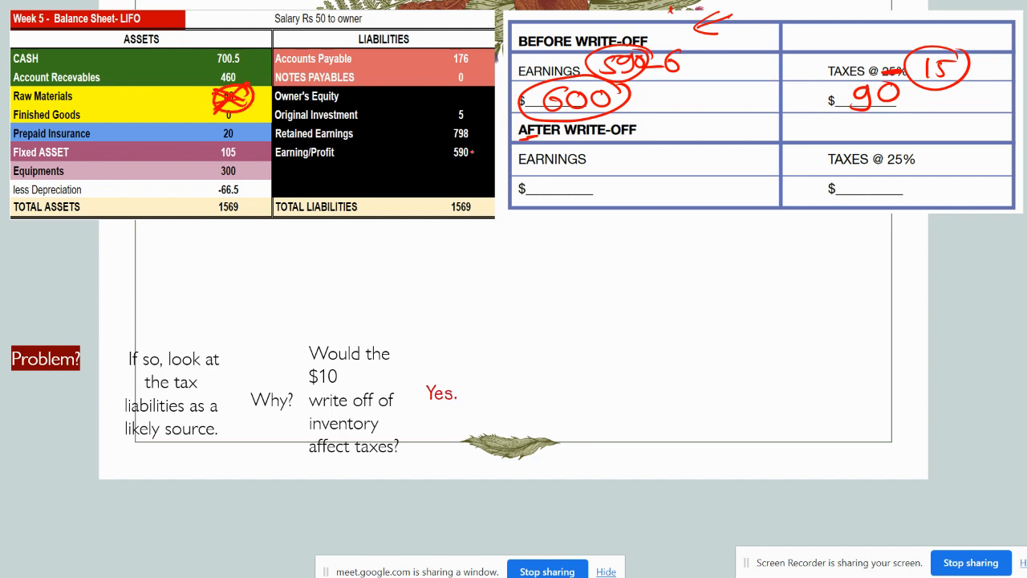
pyautogui.moveTo(472, 151); pyautogui.dragTo(486, 164)
pyautogui.moveTo(494, 151); pyautogui.dragTo(493, 152)
pyautogui.moveTo(430, 173)
pyautogui.mouseDown()
pyautogui.moveTo(427, 190)
pyautogui.moveTo(441, 174)
pyautogui.mouseUp()
pyautogui.moveTo(450, 170)
pyautogui.mouseDown()
pyautogui.moveTo(461, 191)
pyautogui.moveTo(472, 180)
pyautogui.moveTo(425, 173)
pyautogui.moveTo(485, 176)
pyautogui.mouseUp()
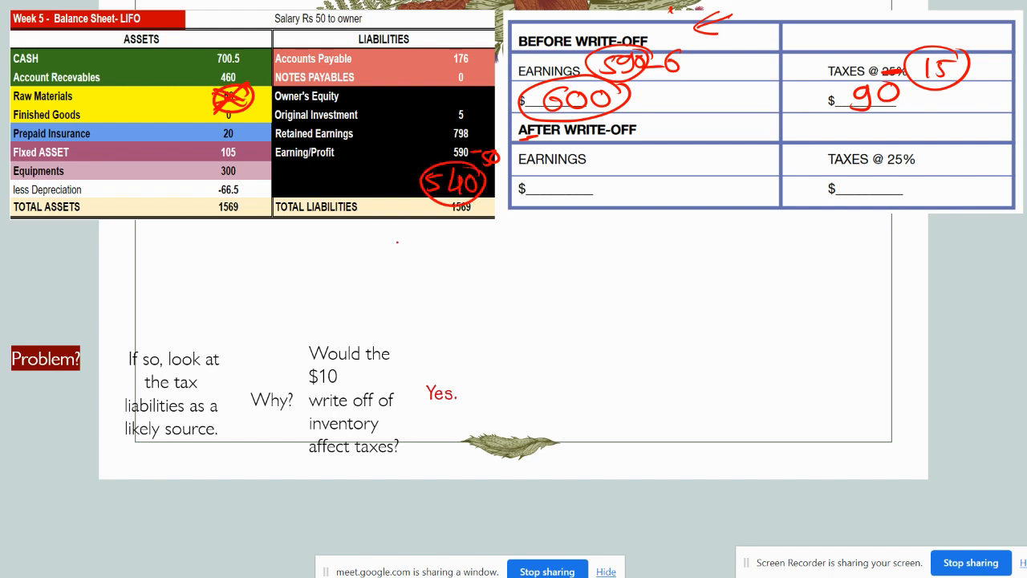
# Step: Handwrite 540 as the earnings after write-off and replace the struck-out 25% tax rate there with 15
pyautogui.moveTo(622, 150)
pyautogui.mouseDown()
pyautogui.moveTo(619, 169)
pyautogui.moveTo(636, 148)
pyautogui.mouseUp()
pyautogui.moveTo(647, 148)
pyautogui.mouseDown()
pyautogui.moveTo(641, 164)
pyautogui.moveTo(660, 163)
pyautogui.mouseUp()
pyautogui.moveTo(654, 153)
pyautogui.mouseDown()
pyautogui.moveTo(655, 172)
pyautogui.moveTo(673, 148)
pyautogui.mouseUp()
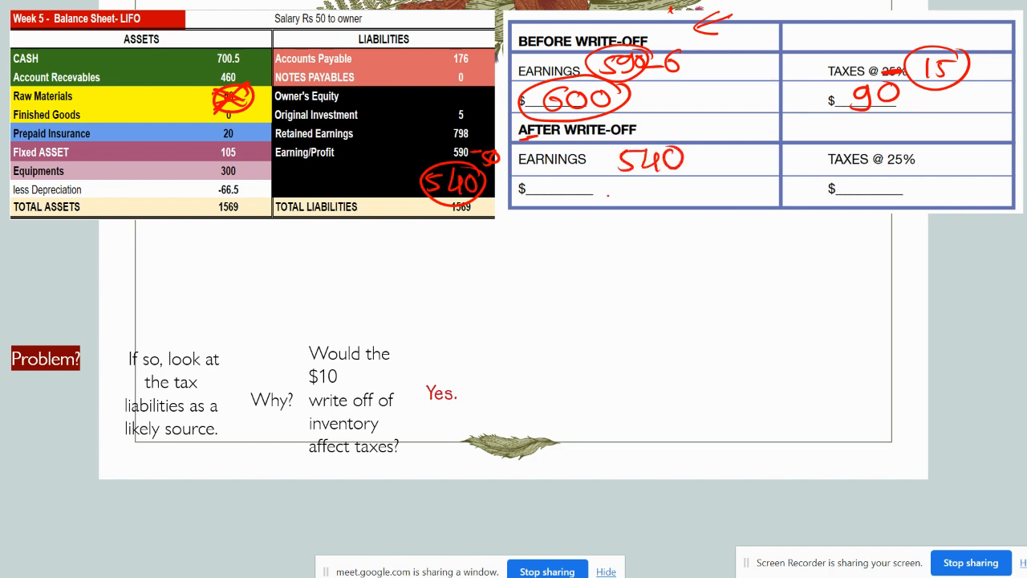
pyautogui.moveTo(883, 161); pyautogui.dragTo(915, 154)
pyautogui.moveTo(925, 145); pyautogui.dragTo(926, 159)
pyautogui.moveTo(937, 140); pyautogui.dragTo(933, 160)
pyautogui.moveTo(934, 142); pyautogui.dragTo(957, 137)
# Step: Handwrite 540 and 15% in the blank area below the write-off table as the tax working
pyautogui.moveTo(806, 296)
pyautogui.mouseDown()
pyautogui.moveTo(769, 296)
pyautogui.moveTo(763, 323)
pyautogui.moveTo(850, 312)
pyautogui.moveTo(841, 330)
pyautogui.mouseUp()
pyautogui.moveTo(865, 294); pyautogui.dragTo(863, 294)
pyautogui.moveTo(950, 224)
pyautogui.mouseDown()
pyautogui.moveTo(948, 258)
pyautogui.moveTo(960, 259)
pyautogui.mouseUp()
pyautogui.moveTo(958, 231)
pyautogui.mouseDown()
pyautogui.moveTo(973, 228)
pyautogui.moveTo(982, 255)
pyautogui.mouseUp()
pyautogui.moveTo(1003, 251); pyautogui.dragTo(1004, 252)
pyautogui.moveTo(852, 329); pyautogui.dragTo(857, 331)
# Step: Handwrite the addition of 54 and 26 beneath the 15% working and write 80 under its line
pyautogui.moveTo(920, 360)
pyautogui.mouseDown()
pyautogui.moveTo(927, 383)
pyautogui.moveTo(931, 357)
pyautogui.mouseUp()
pyautogui.click(951, 387)
pyautogui.moveTo(945, 363)
pyautogui.mouseDown()
pyautogui.moveTo(960, 370)
pyautogui.moveTo(953, 393)
pyautogui.mouseUp()
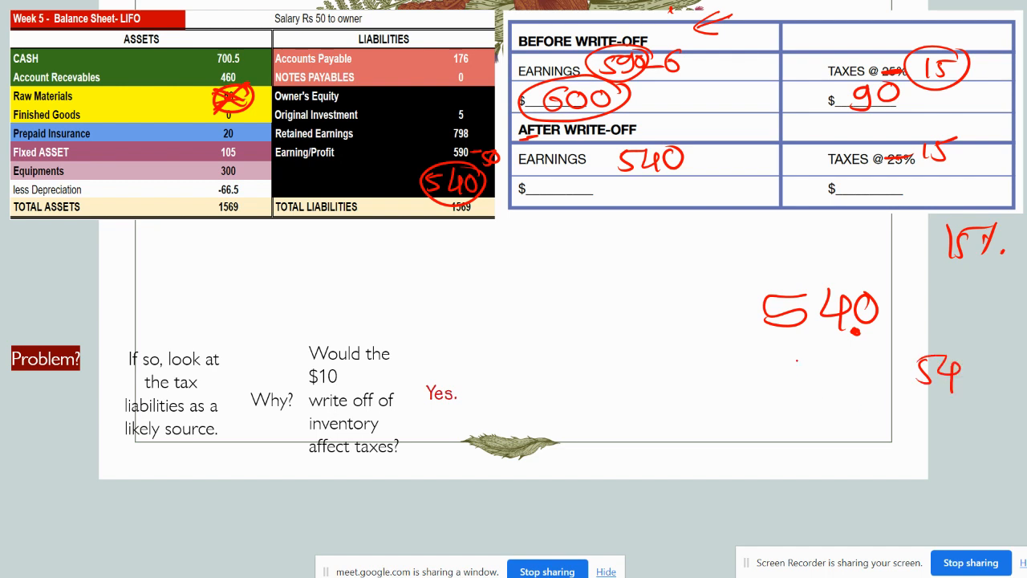
pyautogui.moveTo(790, 337); pyautogui.dragTo(821, 337)
pyautogui.moveTo(917, 398)
pyautogui.mouseDown()
pyautogui.moveTo(932, 416)
pyautogui.moveTo(944, 411)
pyautogui.mouseUp()
pyautogui.moveTo(878, 437); pyautogui.dragTo(981, 433)
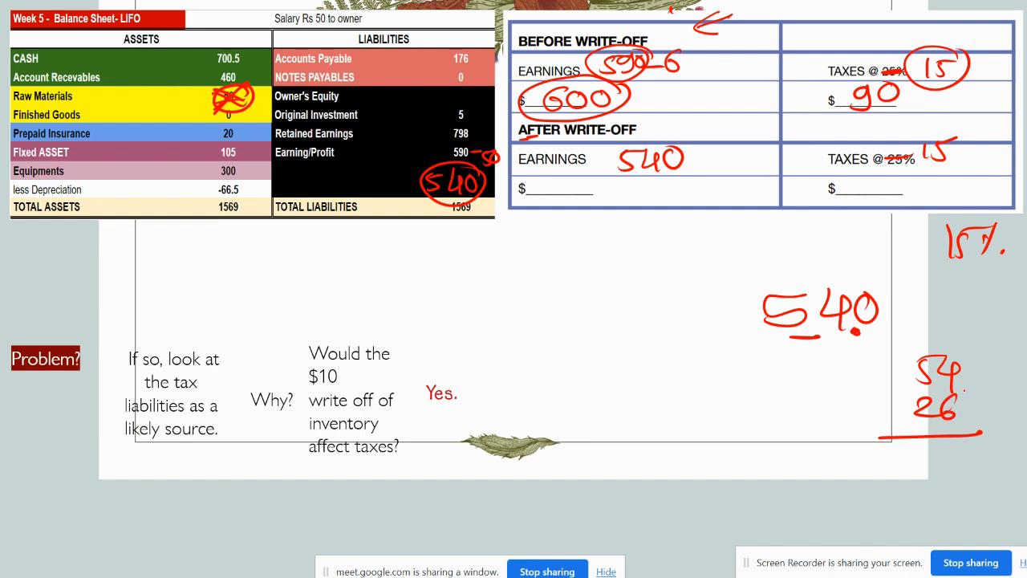
pyautogui.moveTo(968, 374); pyautogui.dragTo(961, 454)
pyautogui.moveTo(916, 427)
pyautogui.mouseDown()
pyautogui.moveTo(917, 471)
pyautogui.moveTo(924, 448)
pyautogui.mouseUp()
# Step: Handwrite a circled 80 as the taxes after write-off and draw arrows to it and to Raw Materials
pyautogui.moveTo(898, 182)
pyautogui.mouseDown()
pyautogui.moveTo(887, 202)
pyautogui.moveTo(898, 181)
pyautogui.mouseUp()
pyautogui.moveTo(912, 186); pyautogui.dragTo(918, 187)
pyautogui.moveTo(929, 177)
pyautogui.mouseDown()
pyautogui.moveTo(931, 211)
pyautogui.moveTo(918, 179)
pyautogui.mouseUp()
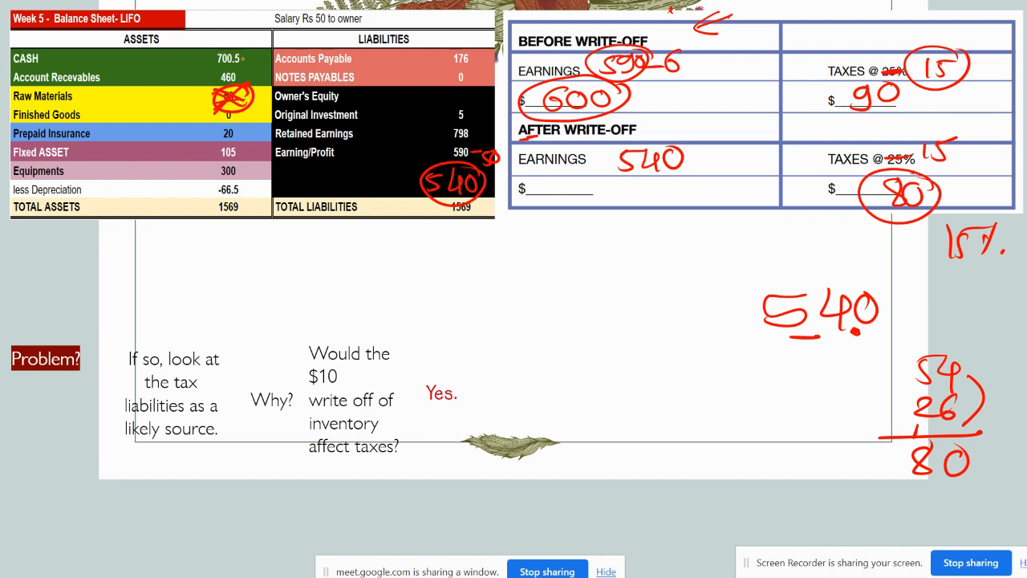
pyautogui.moveTo(199, 82)
pyautogui.mouseDown()
pyautogui.moveTo(171, 94)
pyautogui.moveTo(199, 104)
pyautogui.mouseUp()
pyautogui.moveTo(552, 255)
pyautogui.mouseDown()
pyautogui.moveTo(835, 186)
pyautogui.moveTo(771, 219)
pyautogui.mouseUp()
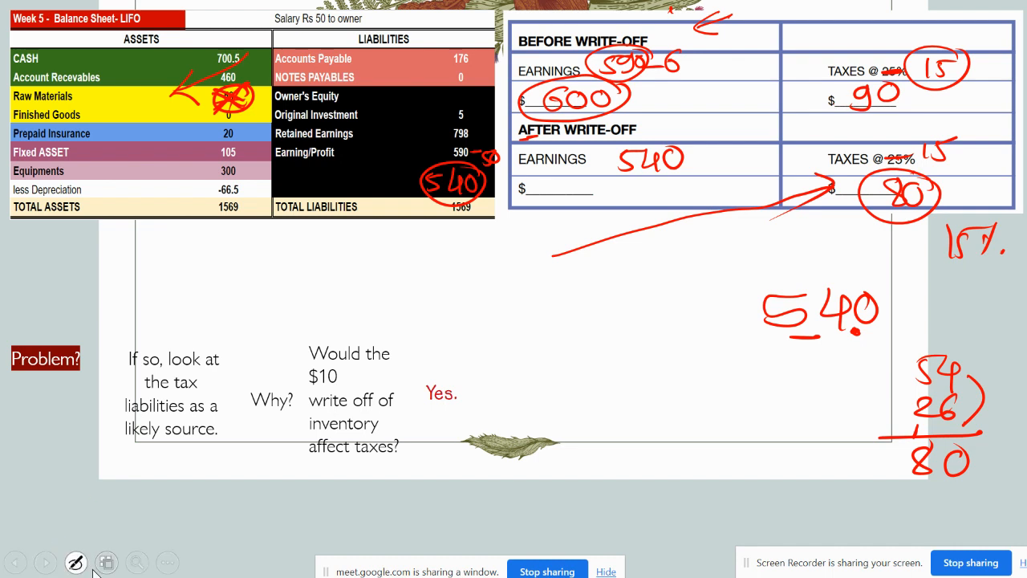
# Step: Erase all ink on the slide and reveal the remaining text on writing off inventory in the Income Statement
pyautogui.click(76, 562)
pyautogui.click(106, 506)
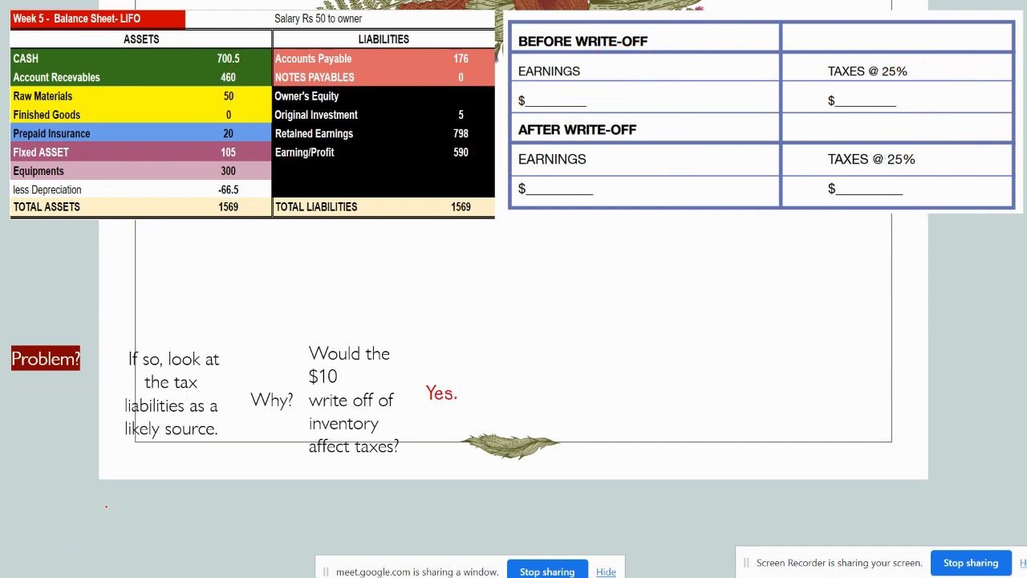
pyautogui.press('Right')
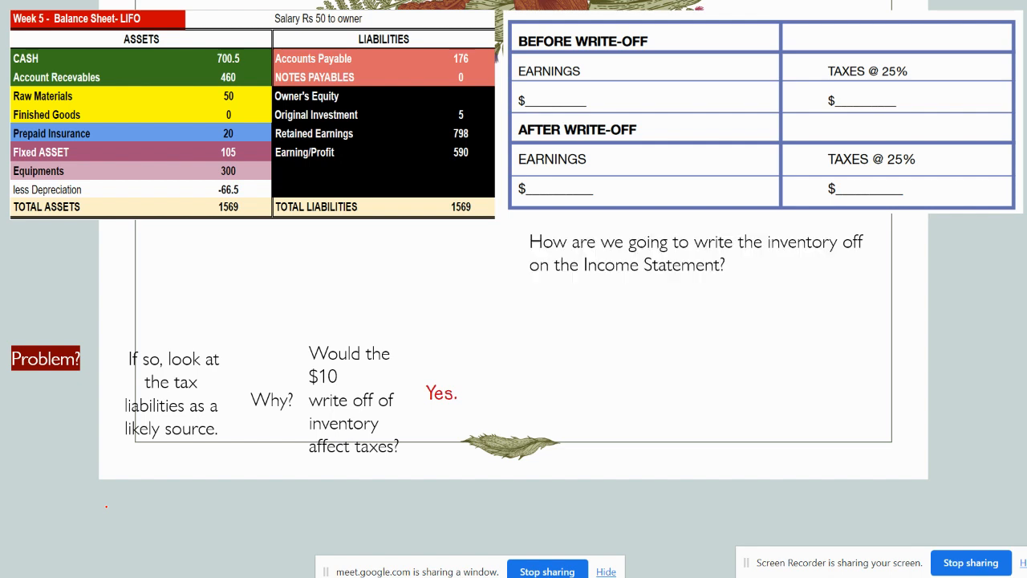
pyautogui.press('Right')
pyautogui.press('Right')
pyautogui.press('Right')
pyautogui.press('Right')
pyautogui.press('Right')
pyautogui.press('Right')
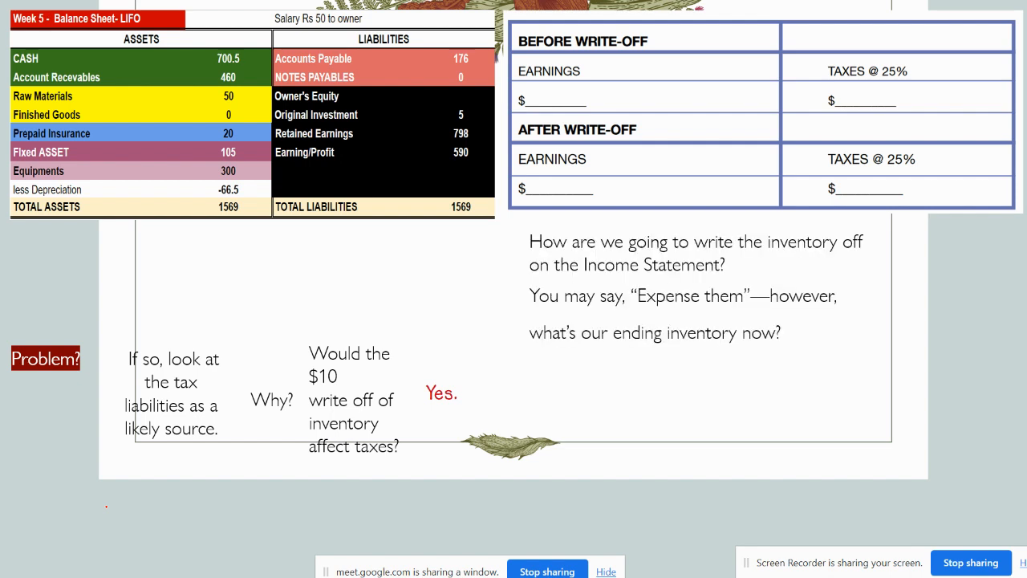
# Step: Advance to the balance sheet clean-up slide, reveal the supplier question and "Let's pay them", and underline "owe our suppliers"
pyautogui.press('Right')
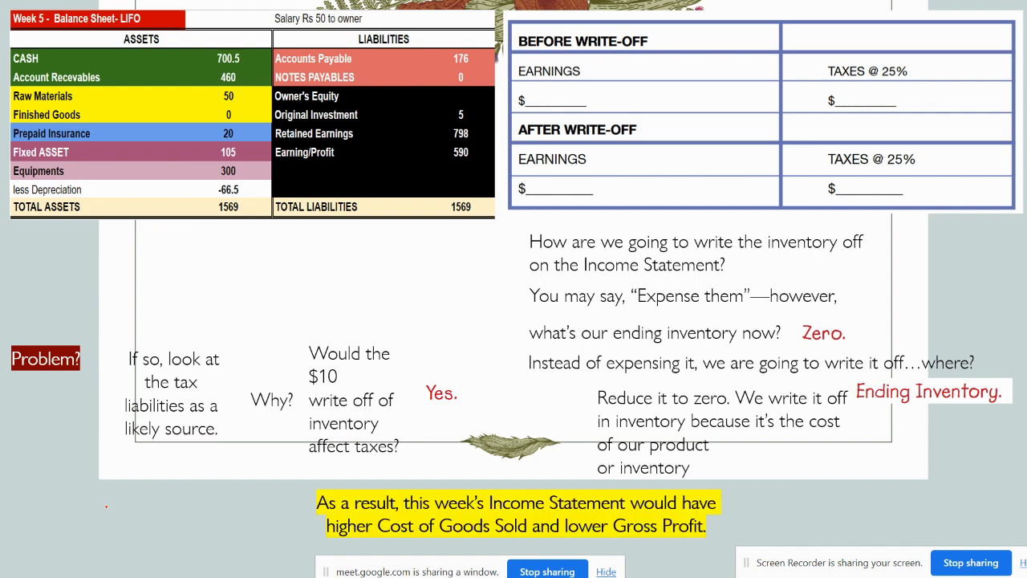
pyautogui.press('Right')
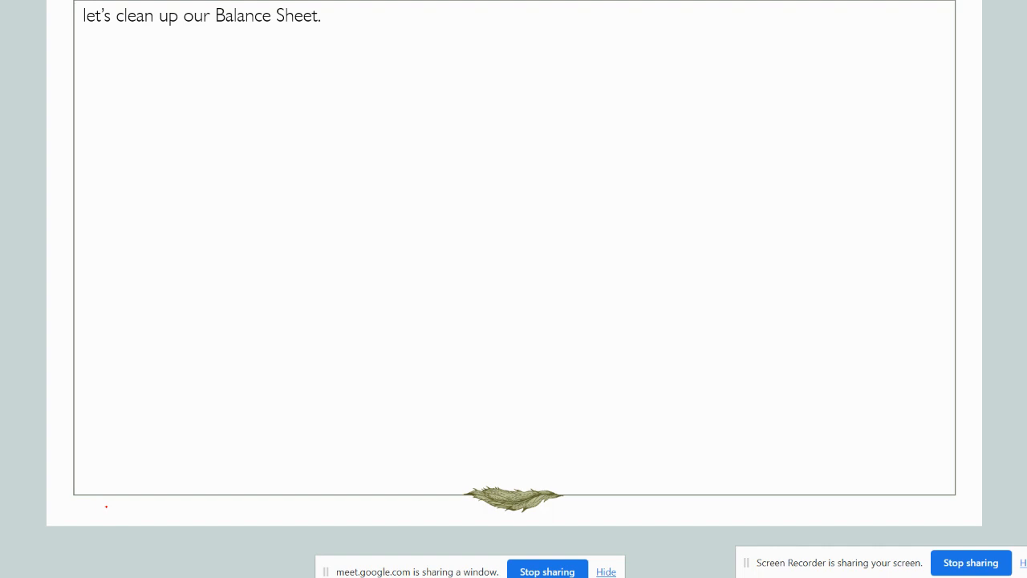
pyautogui.press('Right')
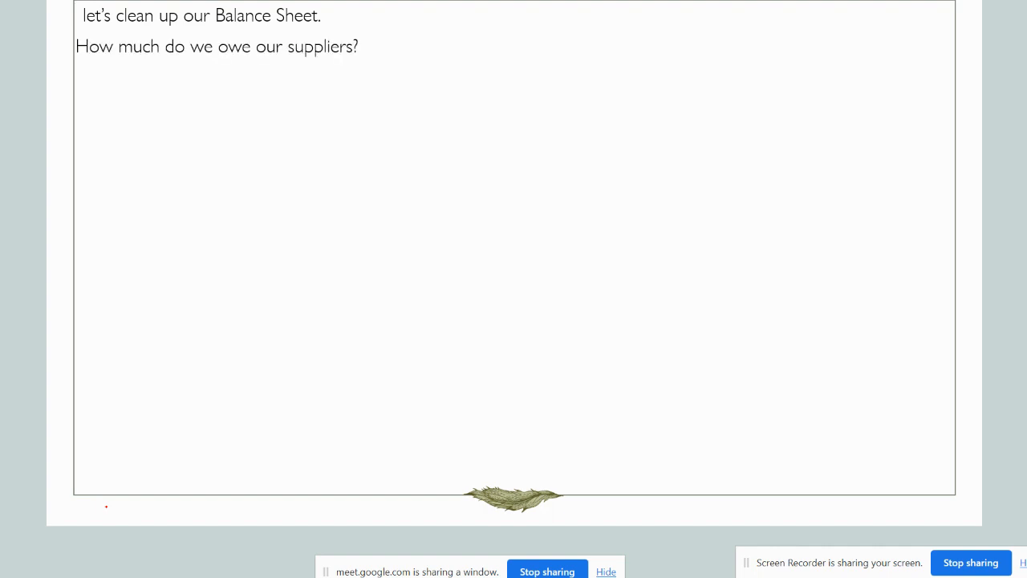
pyautogui.moveTo(207, 62); pyautogui.dragTo(347, 62)
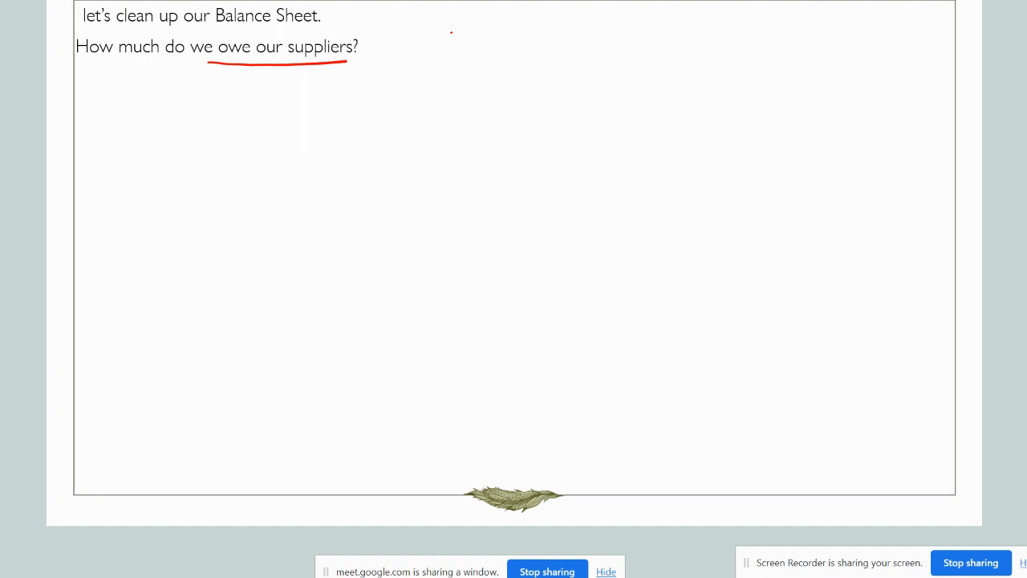
pyautogui.press('Right')
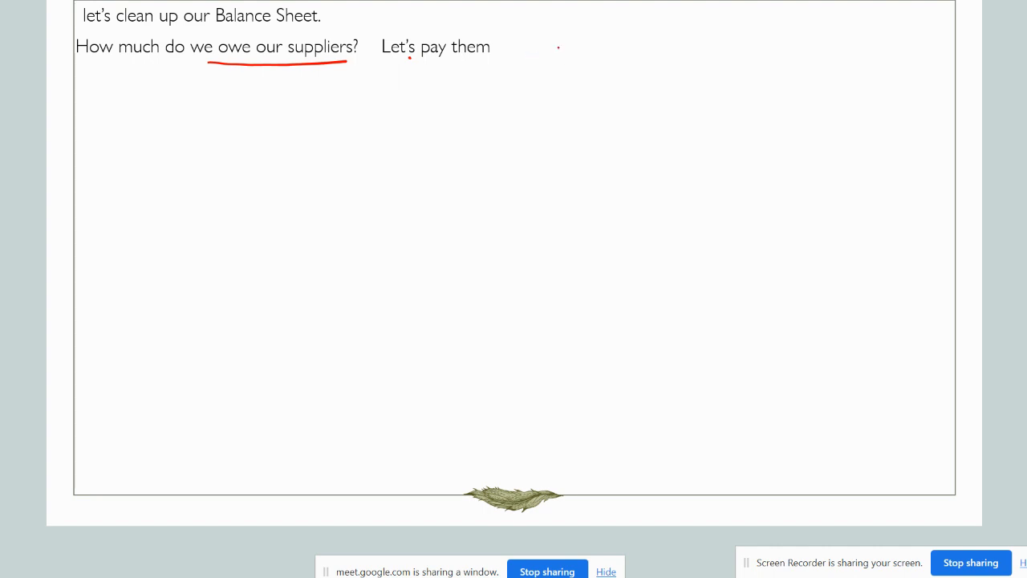
pyautogui.hotkey('alt', 'Tab')
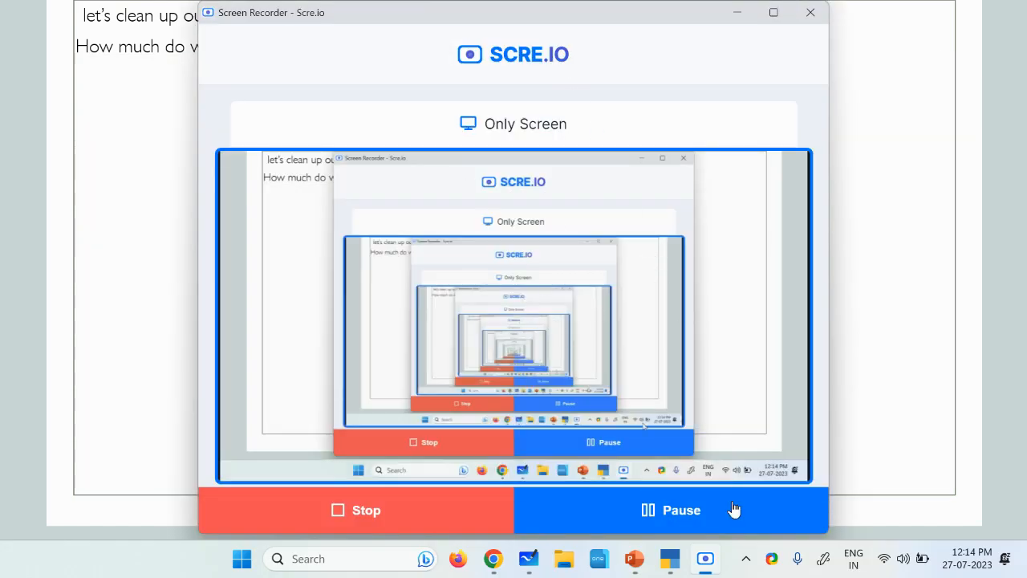
pyautogui.click(732, 526)
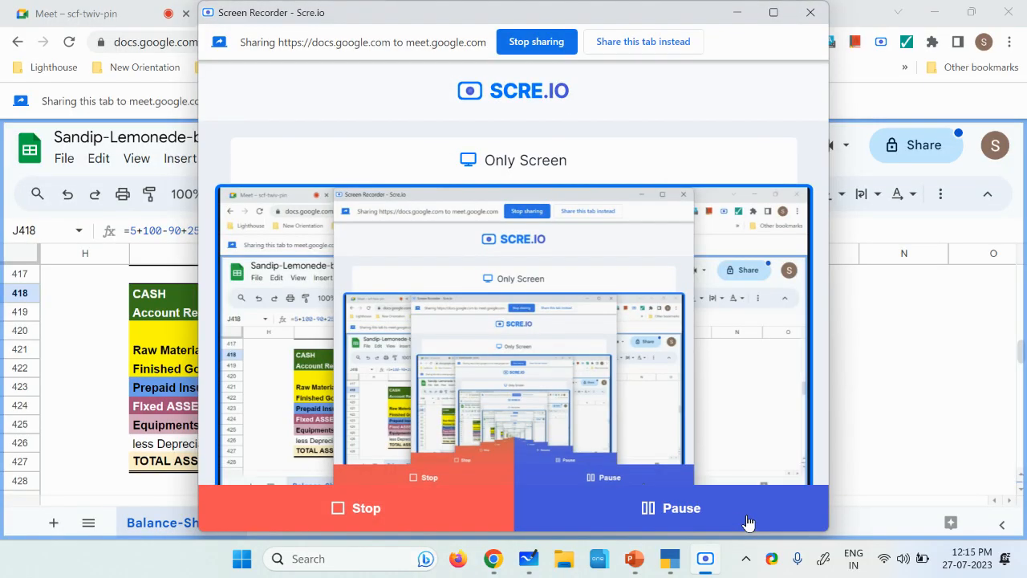
pyautogui.click(872, 441)
pyautogui.click(872, 447)
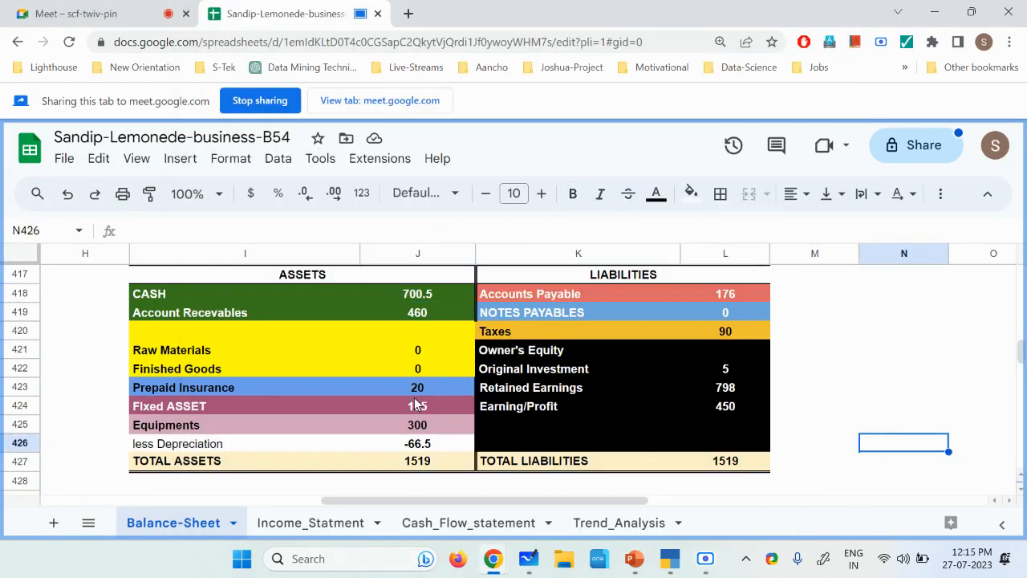
# Step: Duplicate the Week 5 LIFO balance sheet labelled "Writing OFF lemons" below itself, starting at cell I430
pyautogui.scroll(1, 308, 358)
pyautogui.moveTo(178, 319); pyautogui.dragTo(719, 376)
pyautogui.hotkey('ctrl', 'c')
pyautogui.click(150, 411)
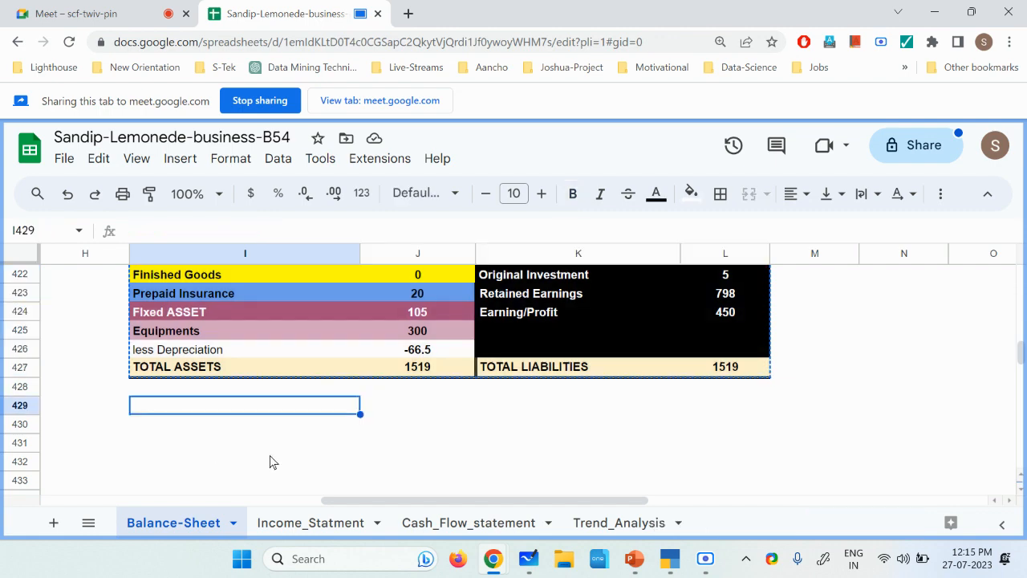
pyautogui.click(180, 426)
pyautogui.hotkey('ctrl', 'v')
pyautogui.scroll(-1, 211, 433)
pyautogui.scroll(-1, 211, 433)
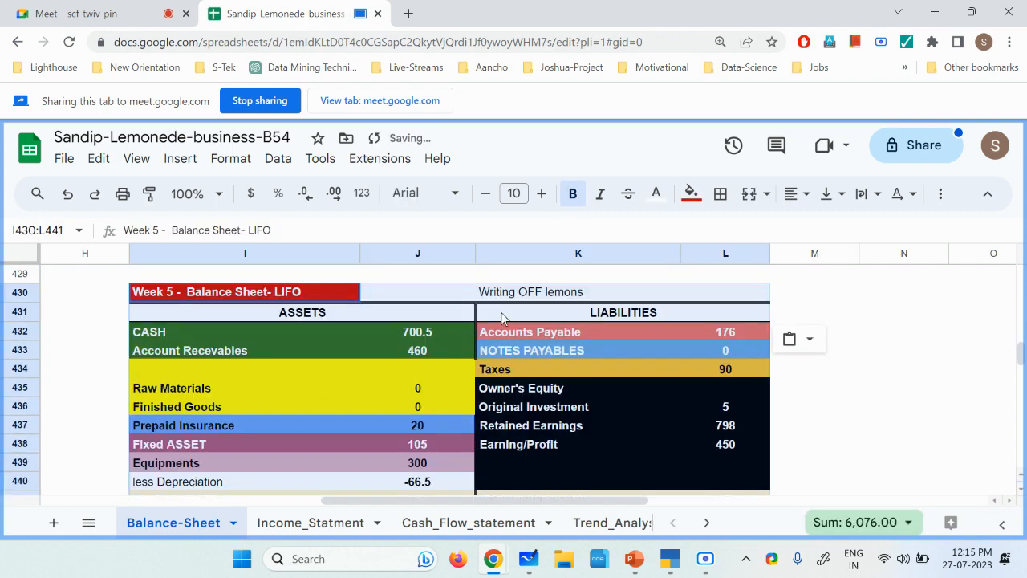
# Step: Replace the note "Writing OFF lemons" in K430 of the new balance sheet copy with "Pay all ac/payble"
pyautogui.click(518, 291)
pyautogui.press('Up')
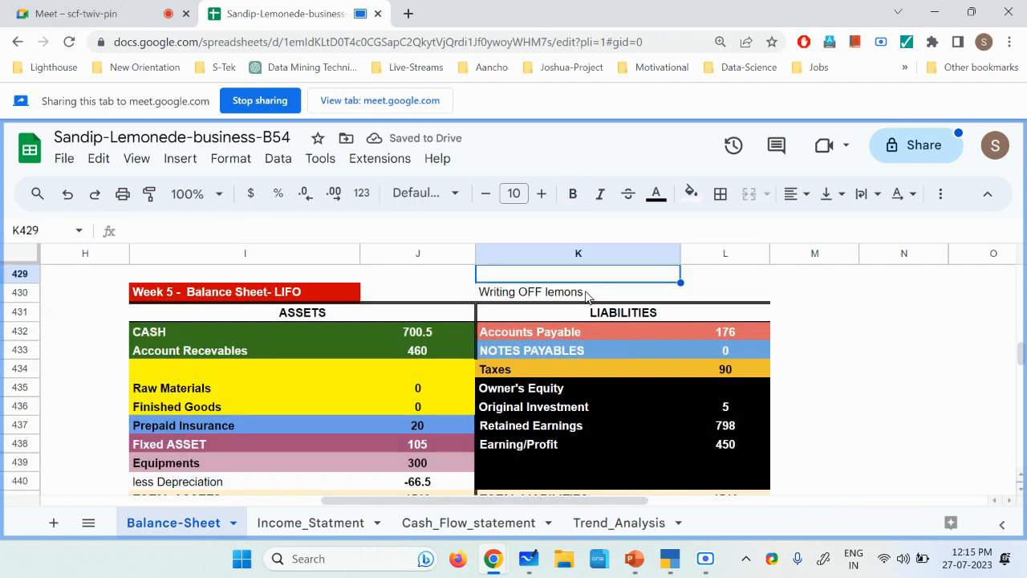
pyautogui.click(587, 291)
pyautogui.tripleClick(581, 291)
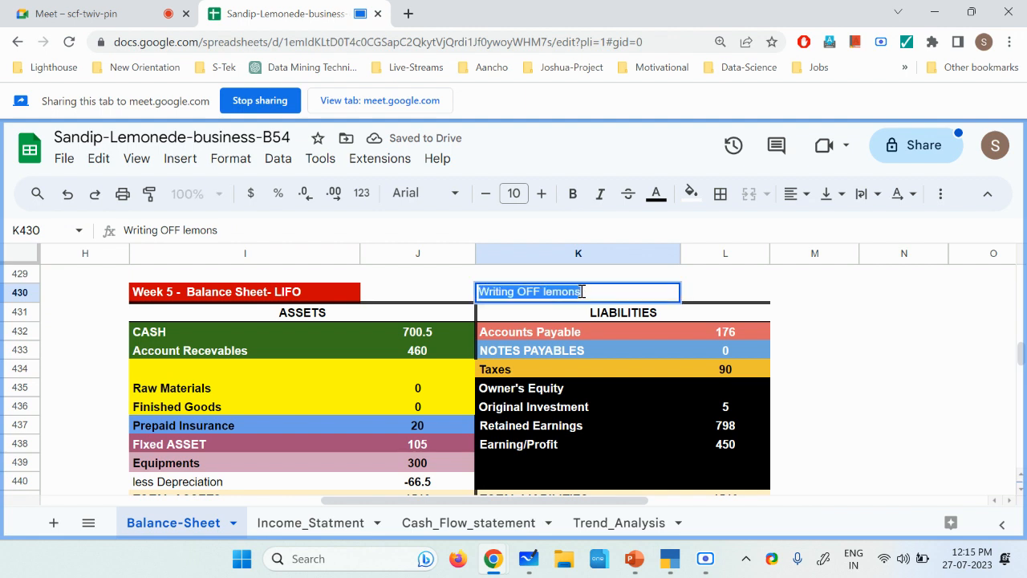
pyautogui.write('Pay all ac')
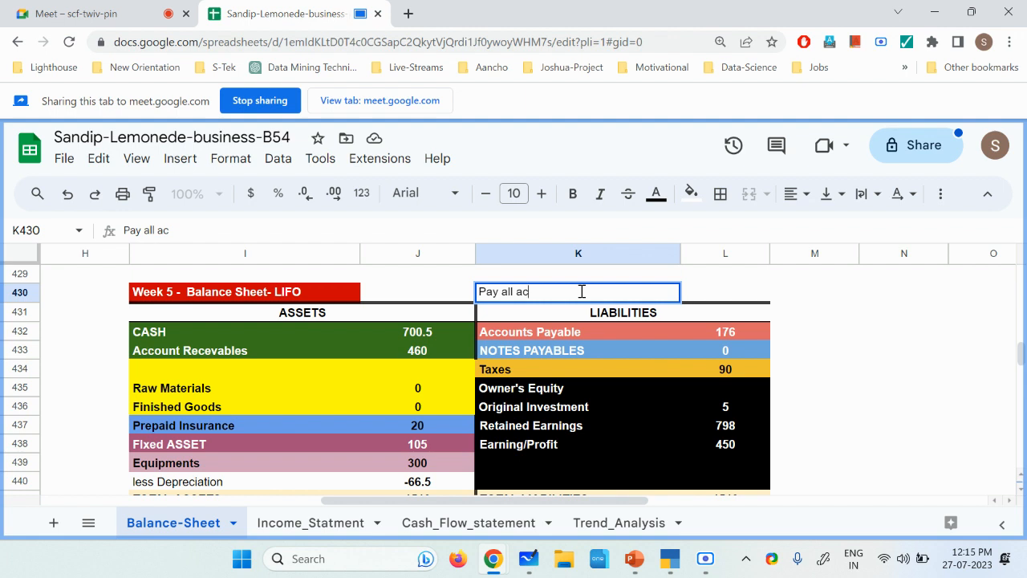
pyautogui.write('/payble')
pyautogui.press('Return')
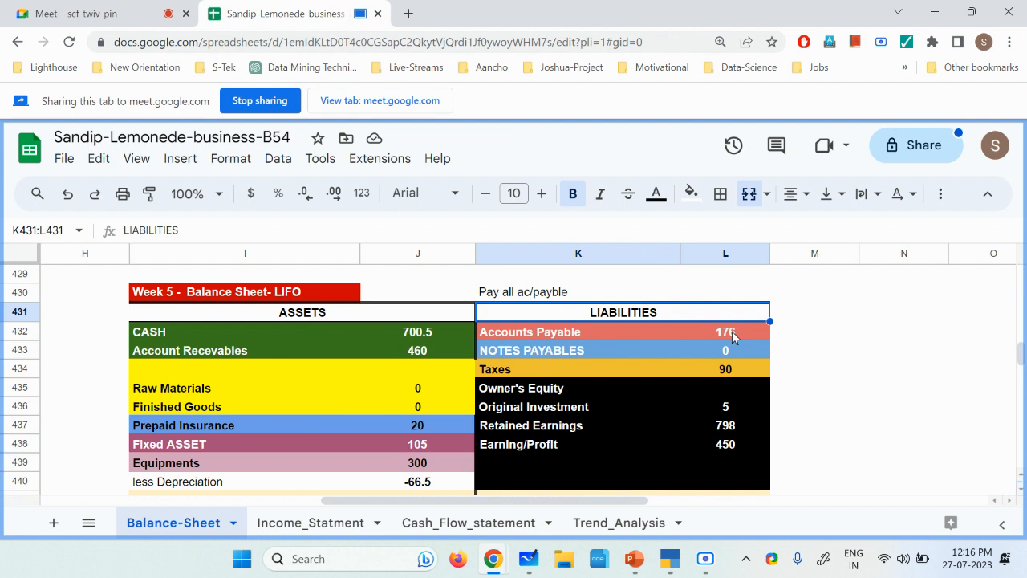
# Step: Subtract 176 at the end of the Accounts Payable formula in L432 to record the supplier payment
pyautogui.click(733, 337)
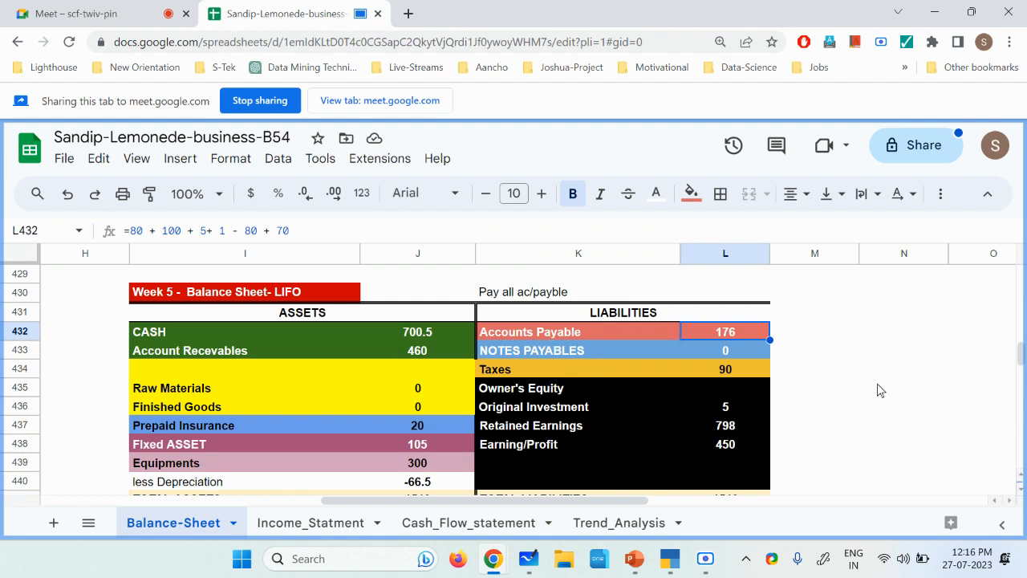
pyautogui.doubleClick(751, 337)
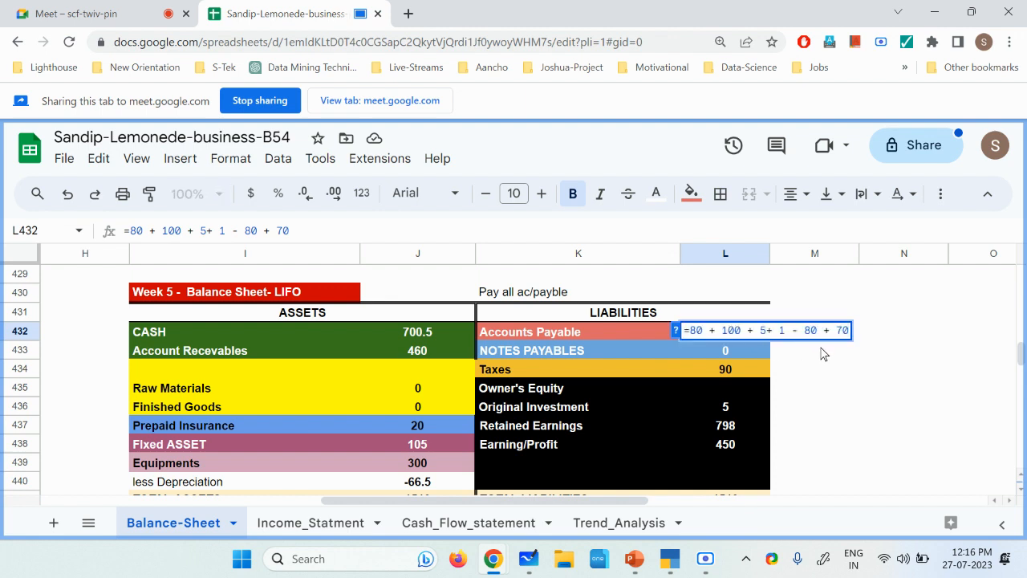
pyautogui.write('-')
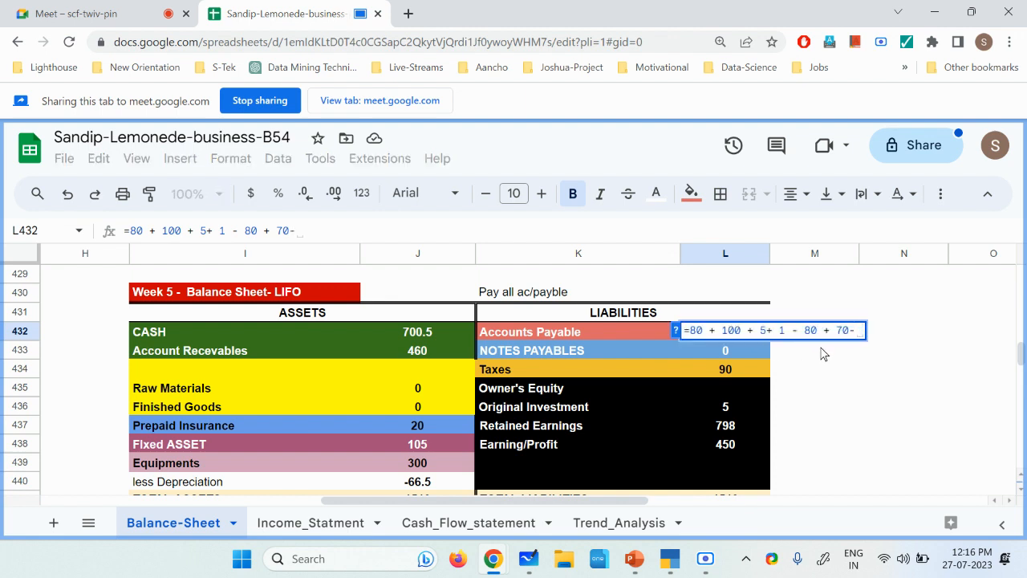
pyautogui.write('176')
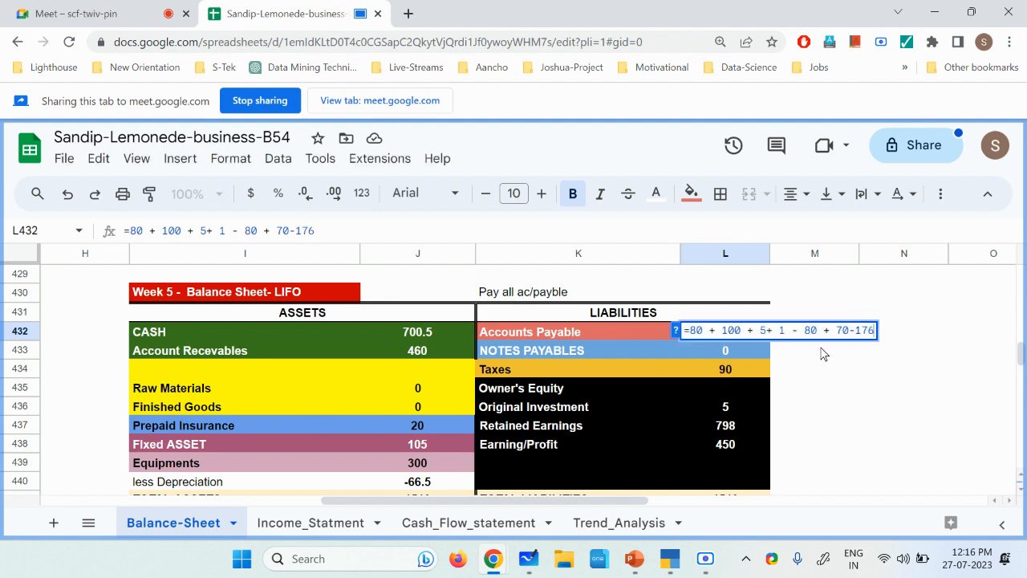
pyautogui.press('Return')
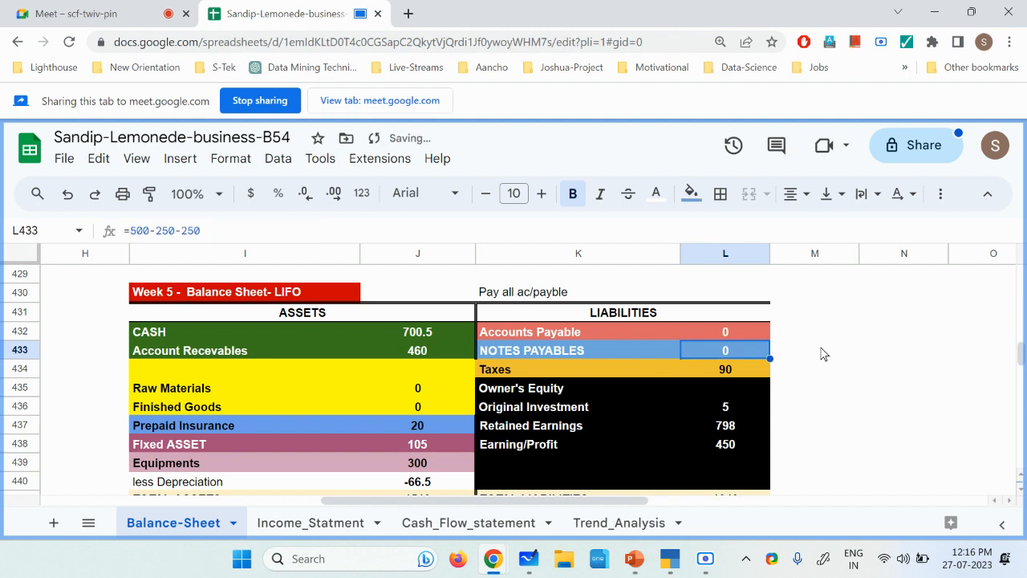
pyautogui.click(751, 336)
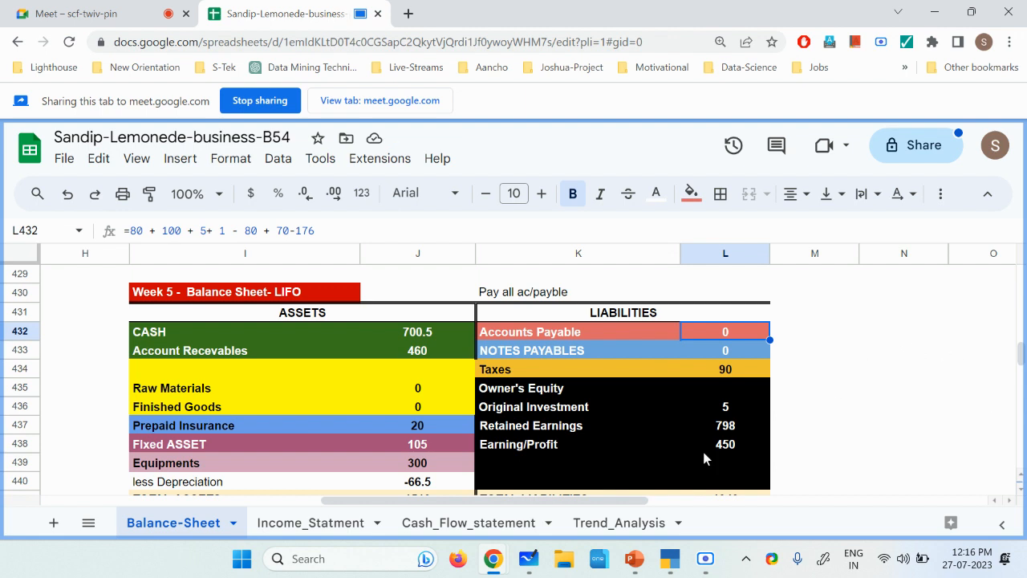
# Step: Subtract 176 at the end of the Cash formula in J432 of the same balance sheet
pyautogui.click(434, 337)
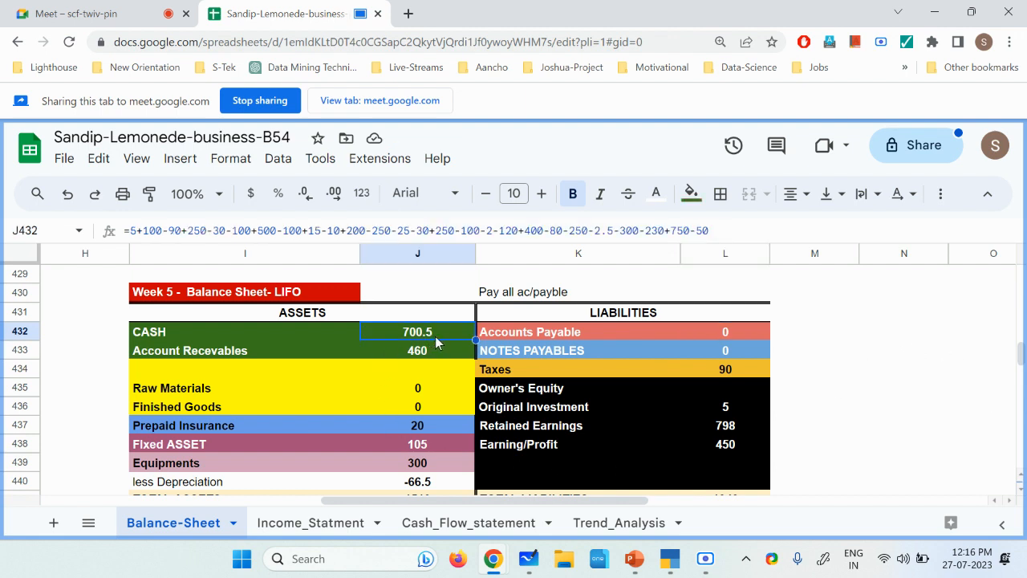
pyautogui.doubleClick(456, 336)
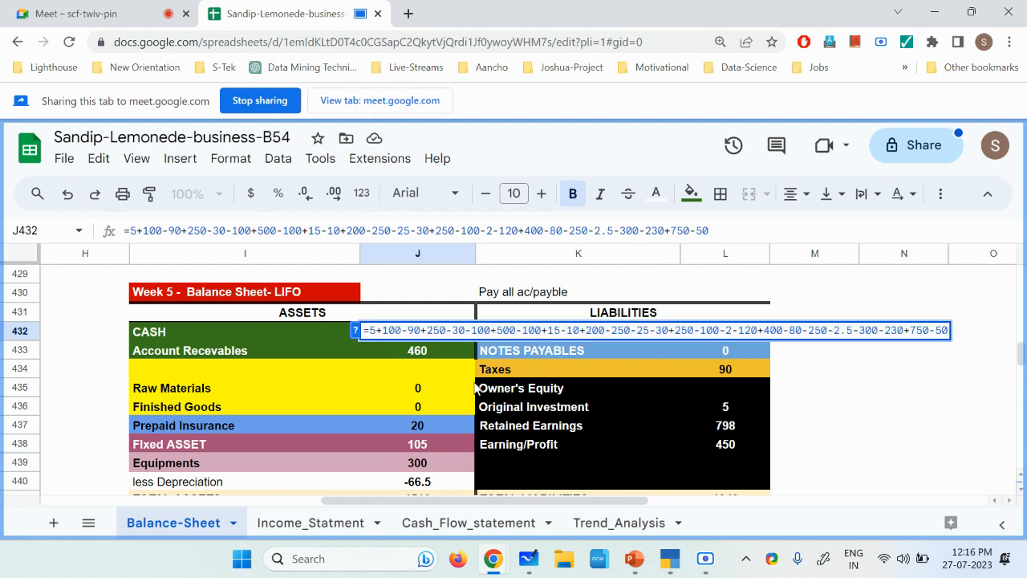
pyautogui.write('-')
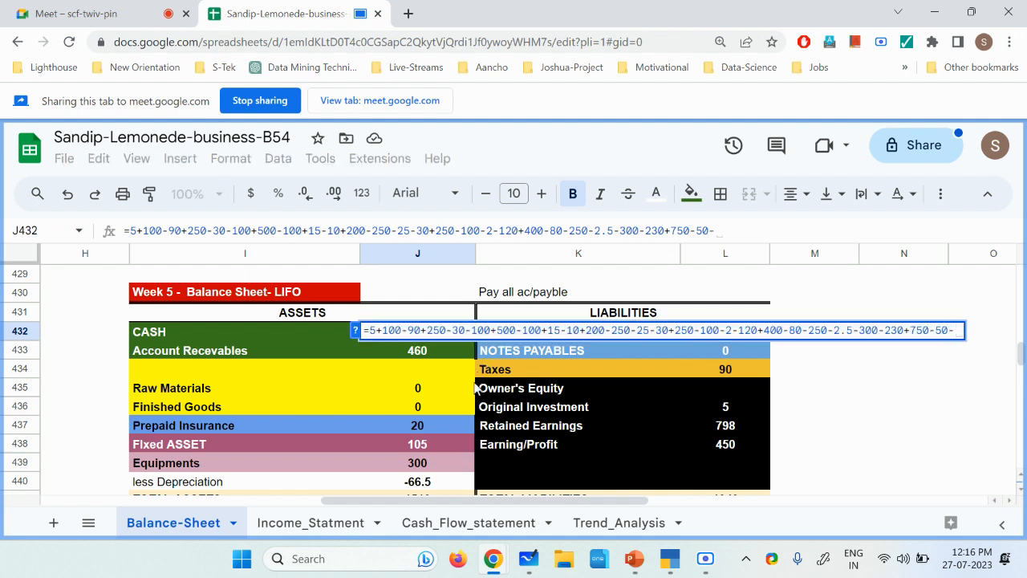
pyautogui.write('176')
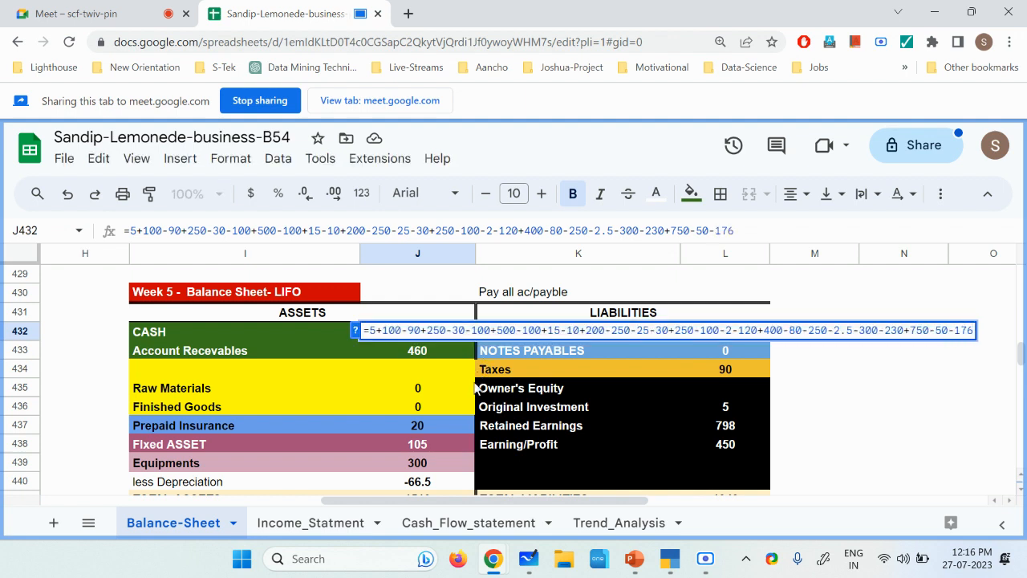
pyautogui.press('Return')
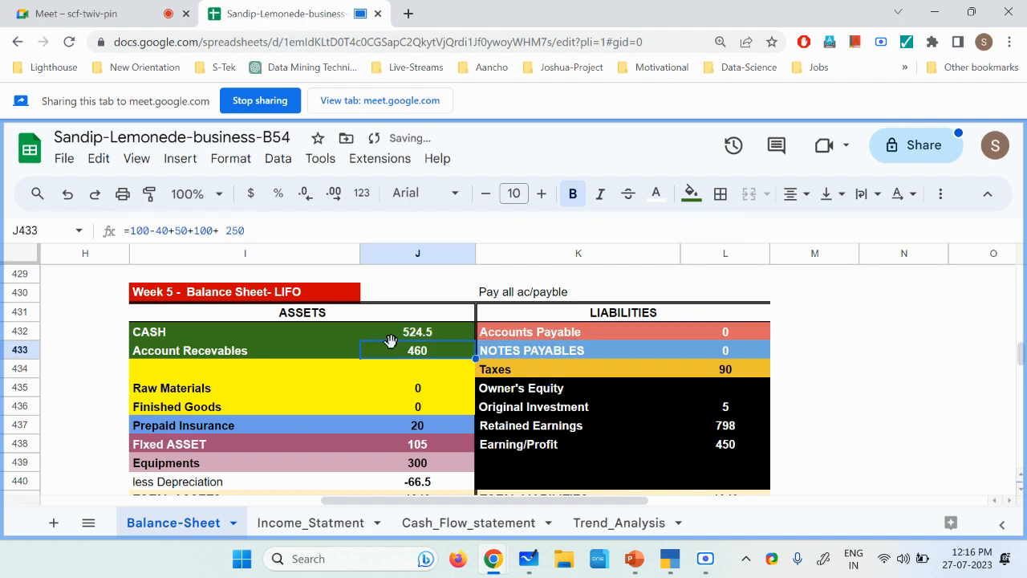
pyautogui.click(428, 337)
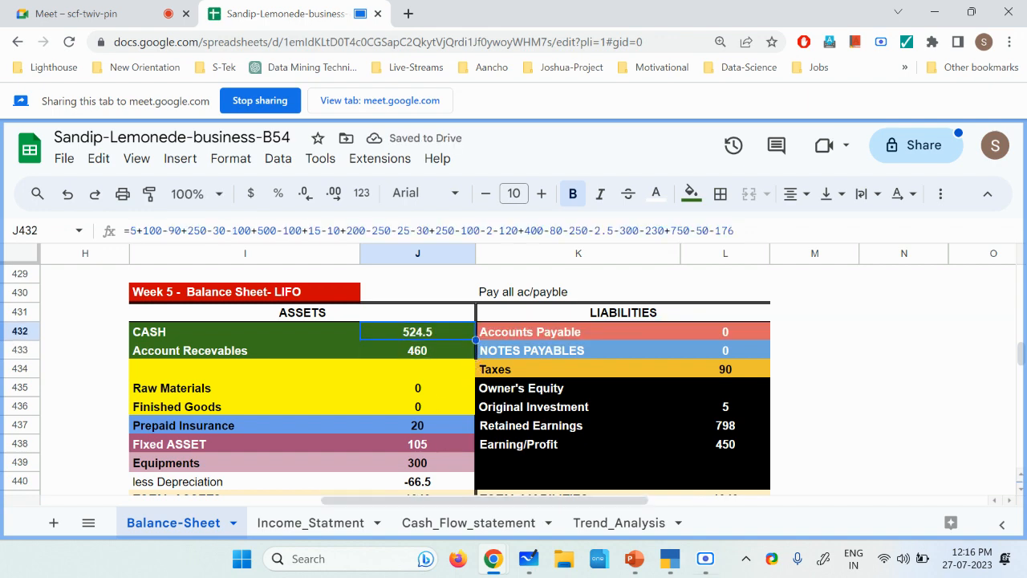
pyautogui.click(705, 559)
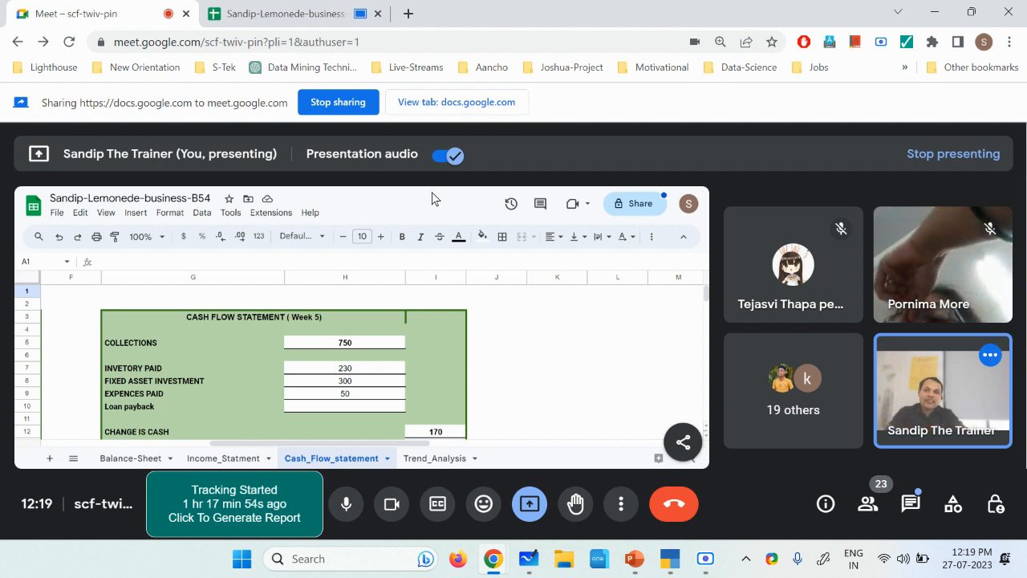
# Step: In the Week 5 cash flow statement, set the inventory paid amount in H7 to the formula =230+176
pyautogui.click(277, 14)
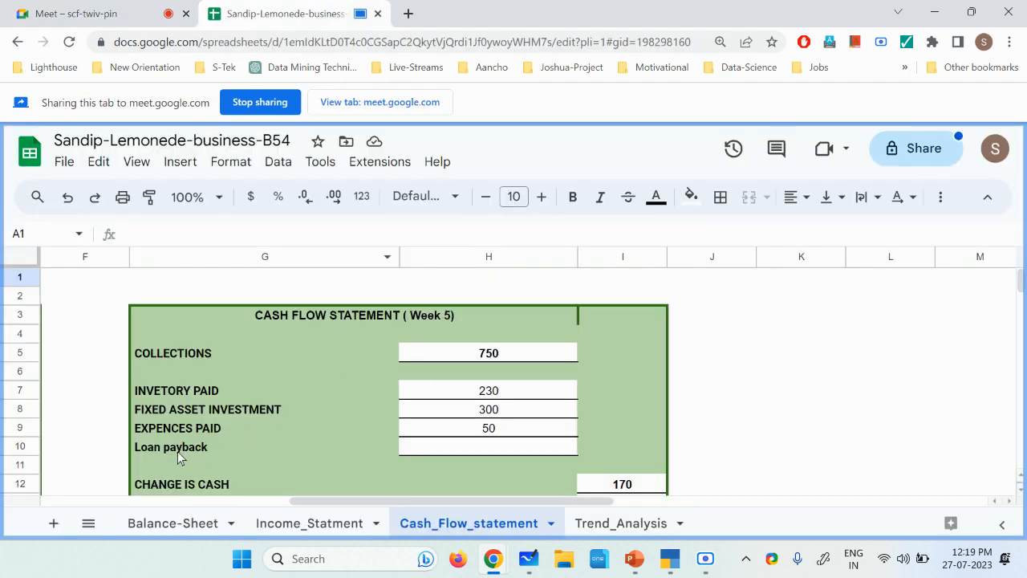
pyautogui.click(201, 399)
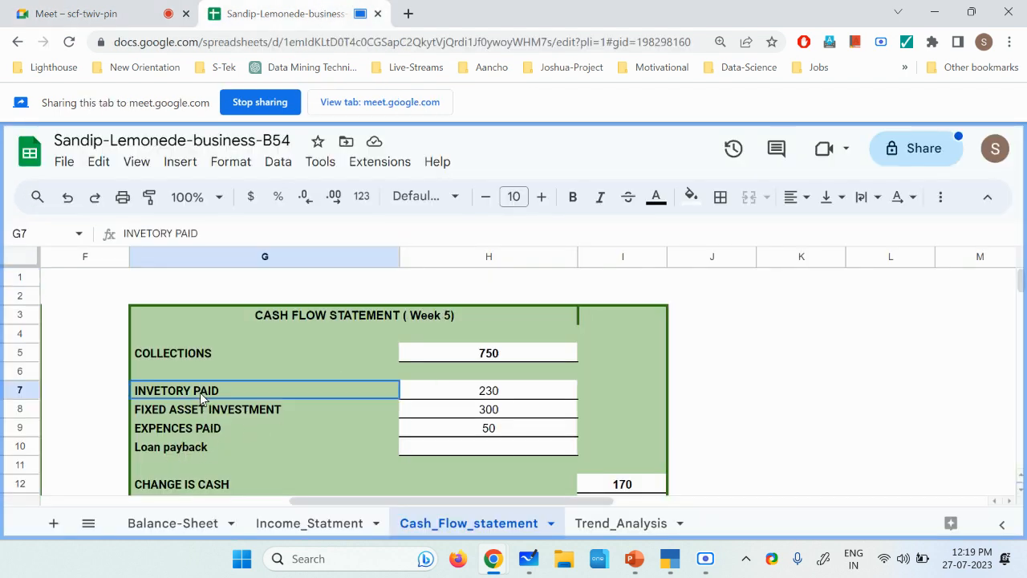
pyautogui.click(512, 395)
pyautogui.doubleClick(514, 393)
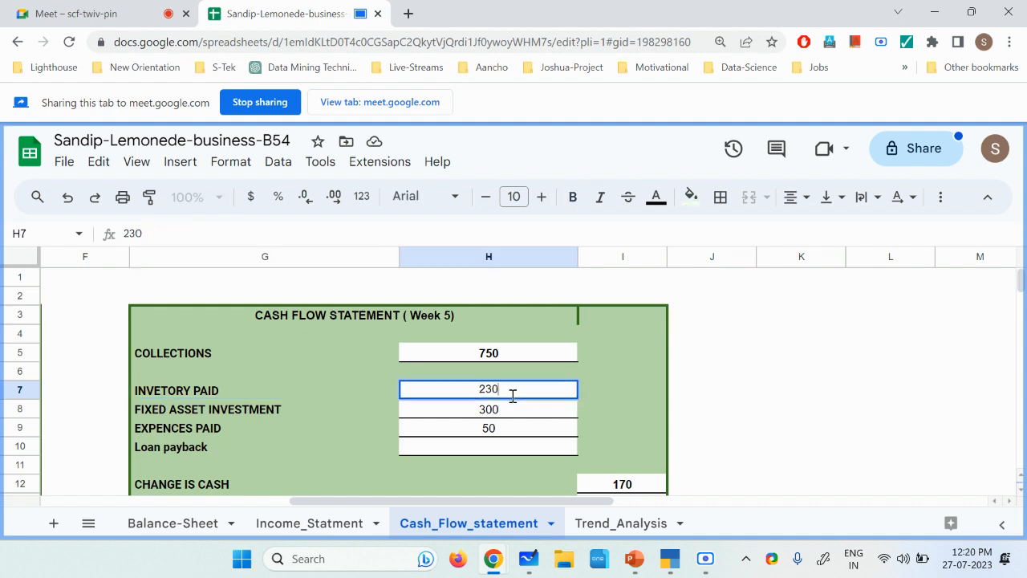
pyautogui.click(480, 390)
pyautogui.write('=230 ')
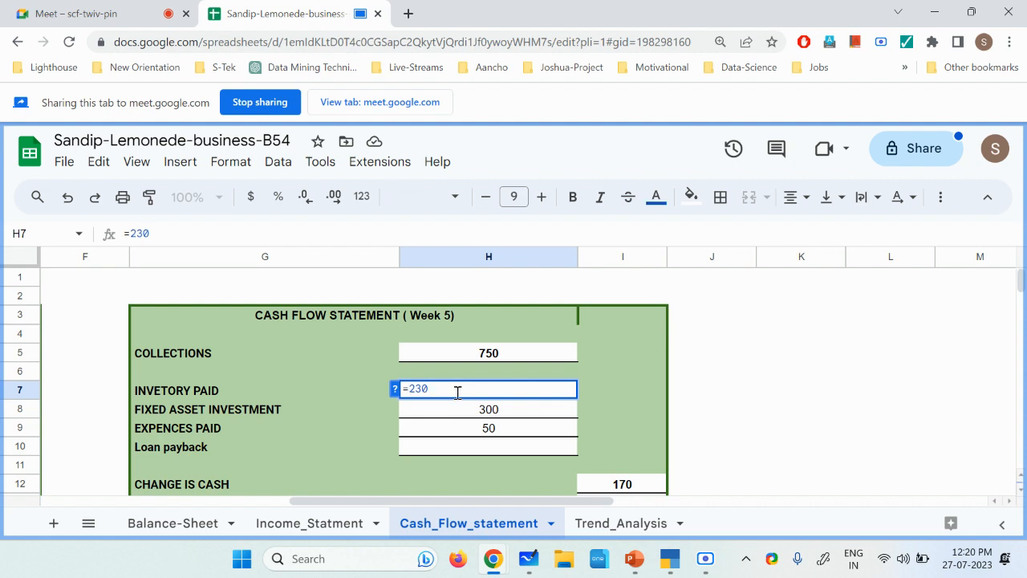
pyautogui.write('_')
pyautogui.press('BackSpace')
pyautogui.write('+')
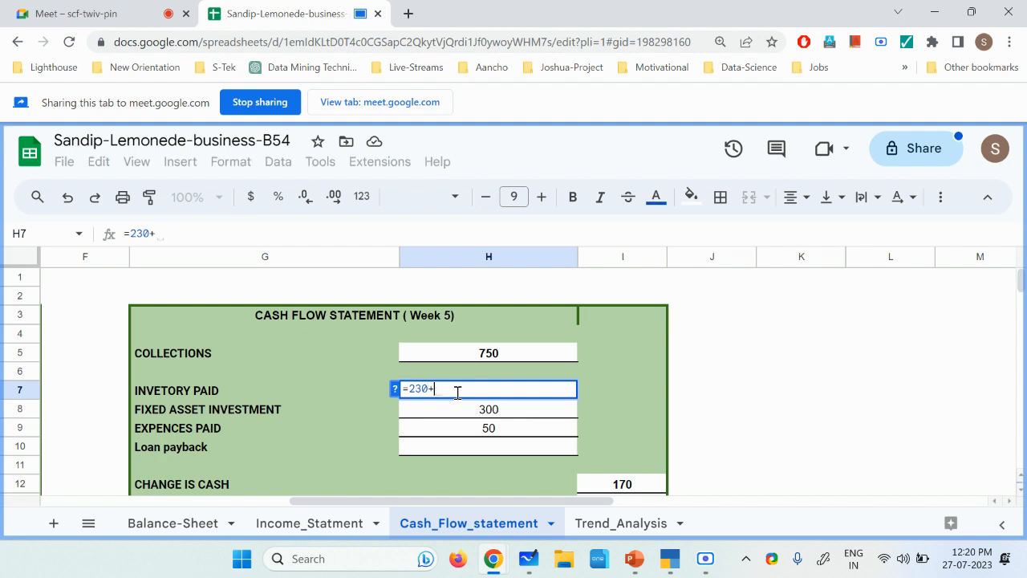
pyautogui.write('17')
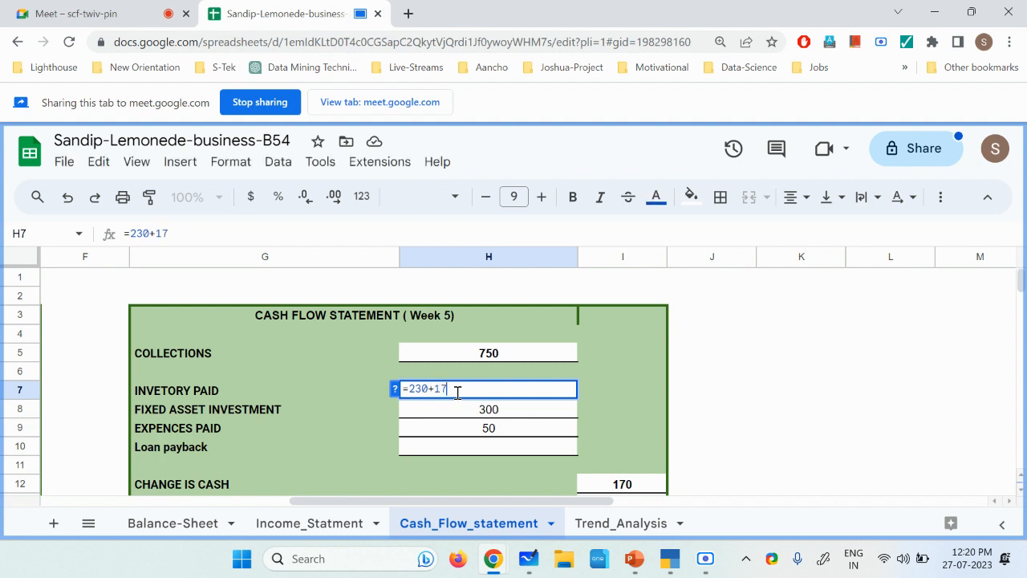
pyautogui.write('6')
pyautogui.press('Return')
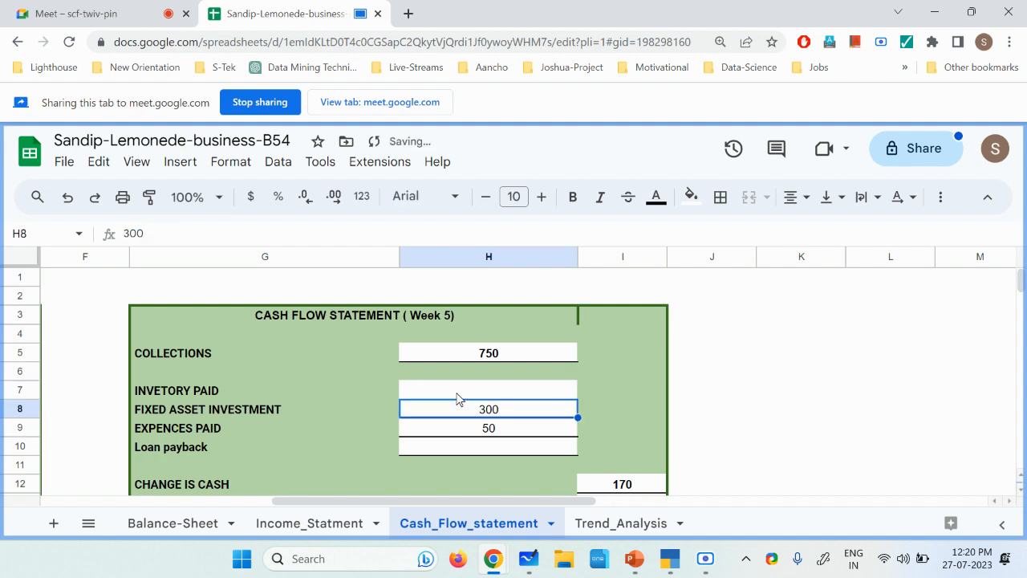
# Step: Review the inventory paid formula and the fixed asset investment entry in the Week 5 cash flow statement
pyautogui.click(536, 396)
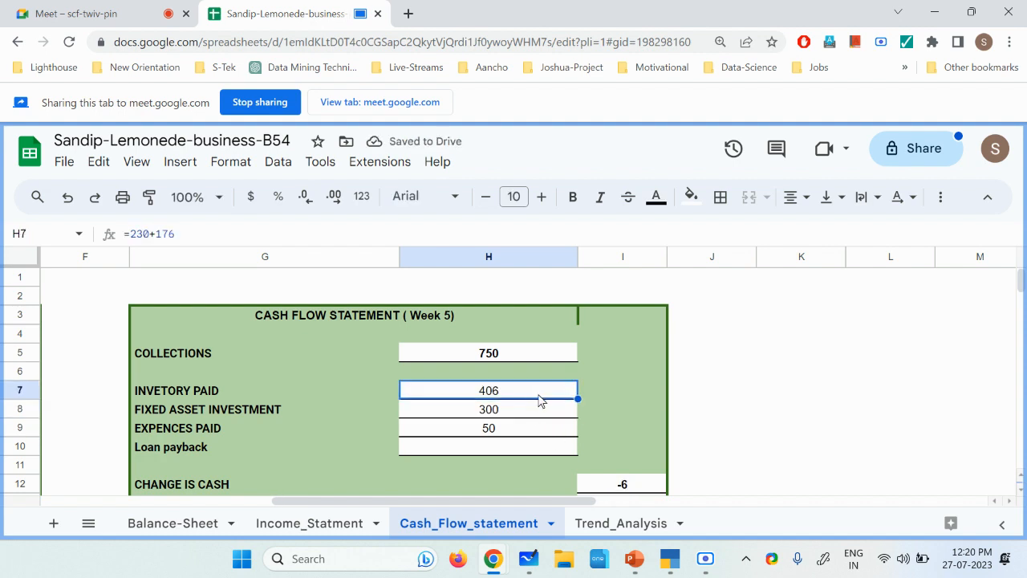
pyautogui.click(223, 414)
pyautogui.click(515, 418)
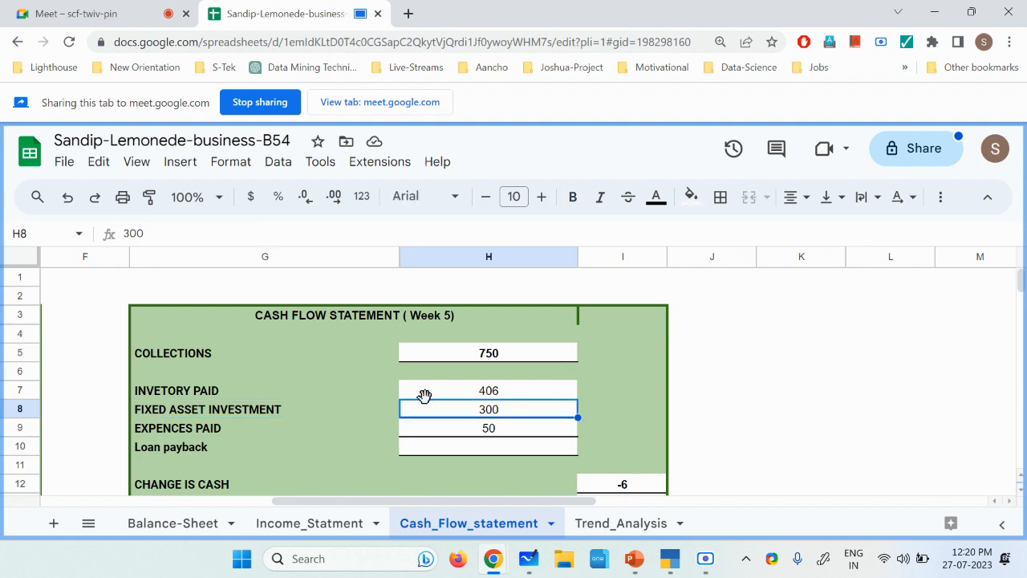
pyautogui.click(269, 393)
pyautogui.click(506, 394)
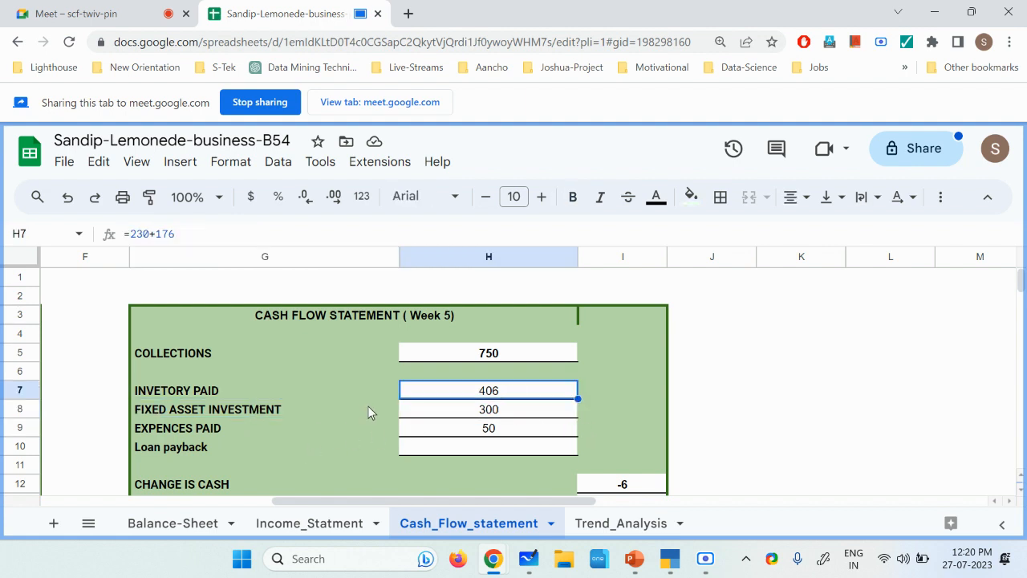
pyautogui.scroll(-2, 646, 411)
pyautogui.scroll(2, 646, 413)
pyautogui.click(705, 567)
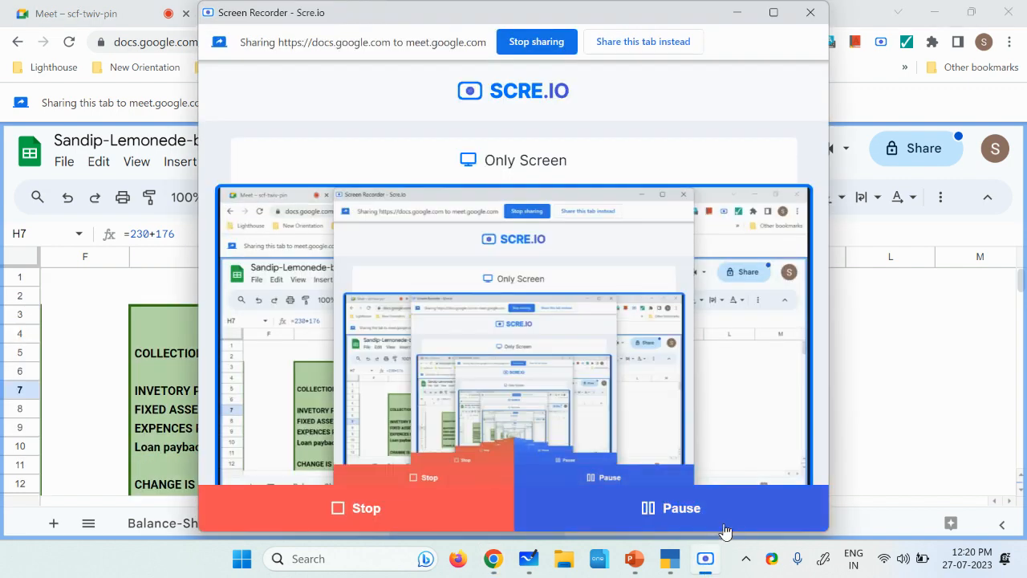
pyautogui.click(896, 431)
# Step: Duplicate the "Pay all ac/payble" balance sheet I430:L441 to I444 and select the copy's Accounts Payable amount
pyautogui.scroll(3, 610, 395)
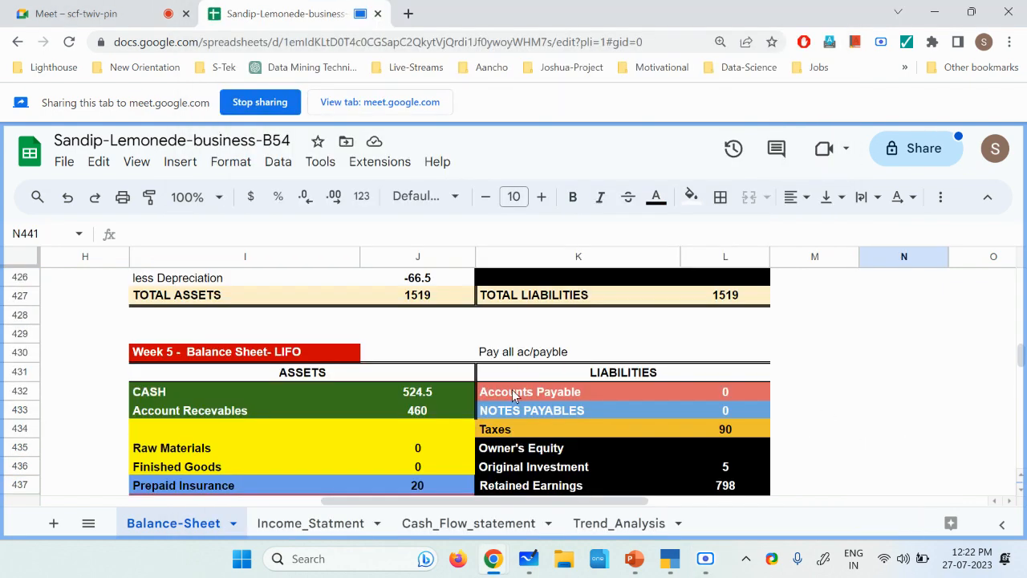
pyautogui.moveTo(165, 354); pyautogui.dragTo(715, 454)
pyautogui.hotkey('ctrl', 'c')
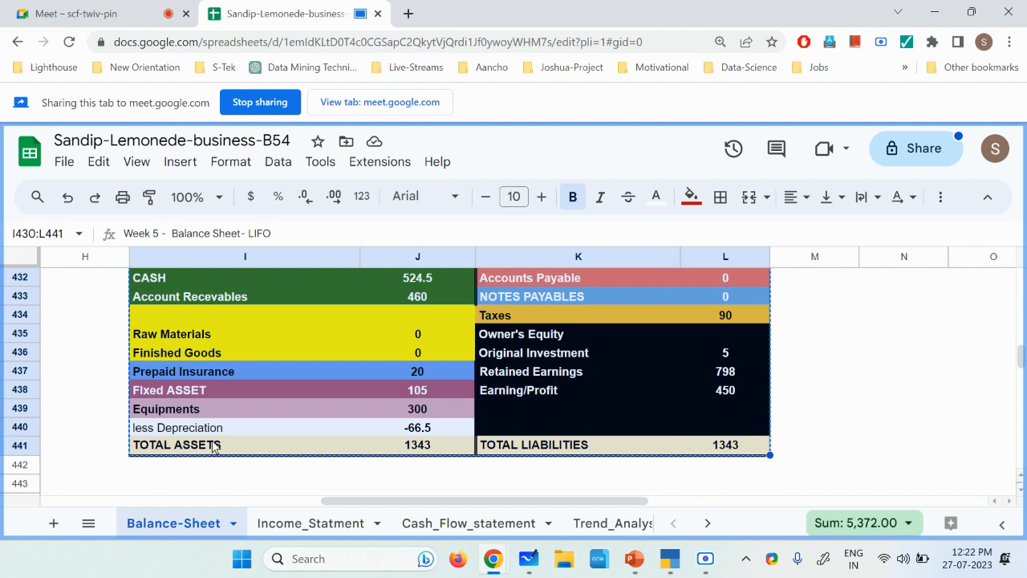
pyautogui.scroll(-1, 172, 442)
pyautogui.click(158, 447)
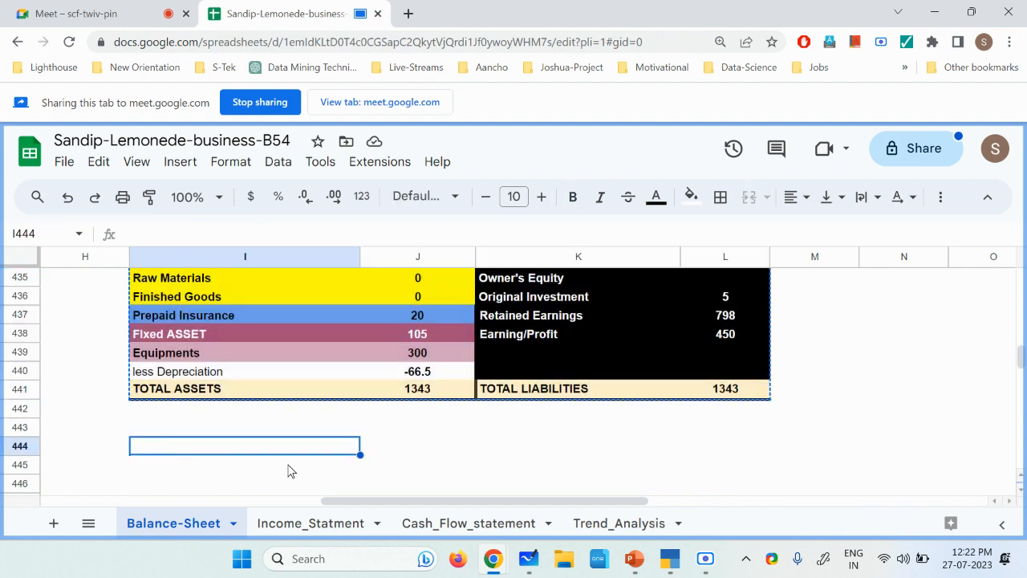
pyautogui.hotkey('ctrl', 'v')
pyautogui.scroll(-3, 289, 468)
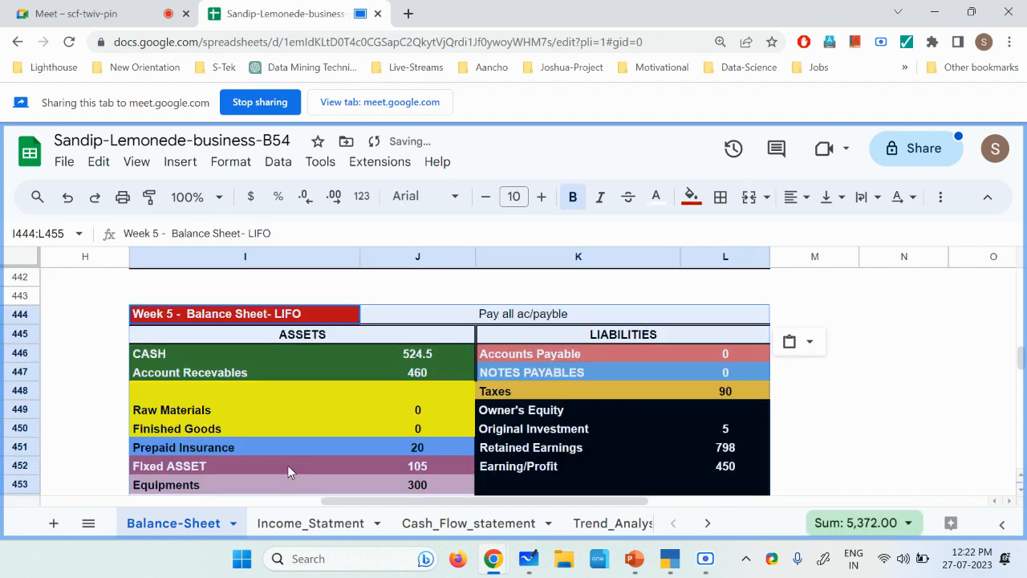
pyautogui.click(559, 353)
pyautogui.click(751, 355)
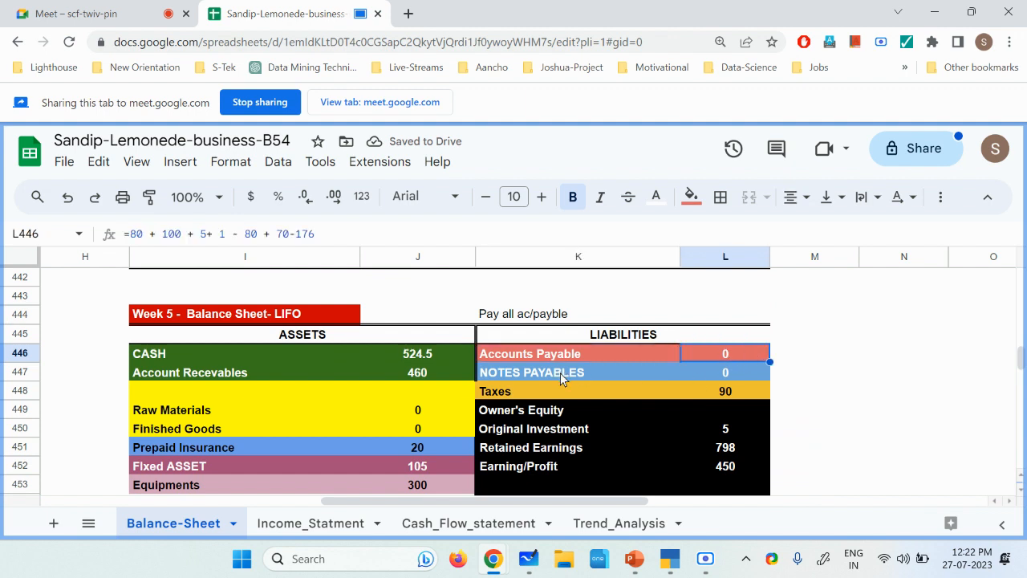
# Step: Change the note above the liabilities of the new Week 5 balance sheet, in K444, to "Pay tax to Govt"
pyautogui.click(560, 372)
pyautogui.click(740, 371)
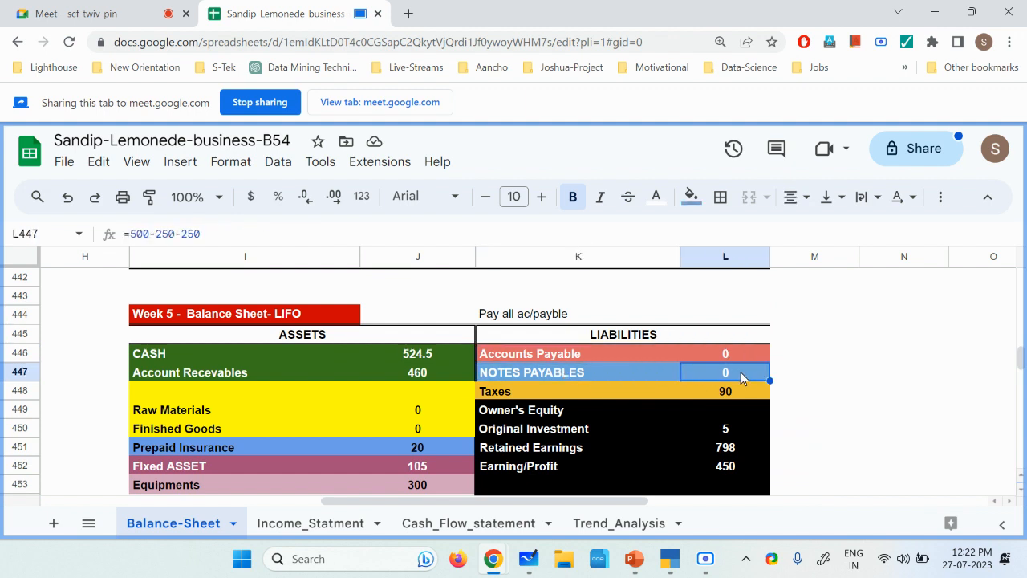
pyautogui.click(534, 397)
pyautogui.press('Right')
pyautogui.click(535, 321)
pyautogui.doubleClick(497, 314)
pyautogui.moveTo(497, 314); pyautogui.dragTo(627, 315)
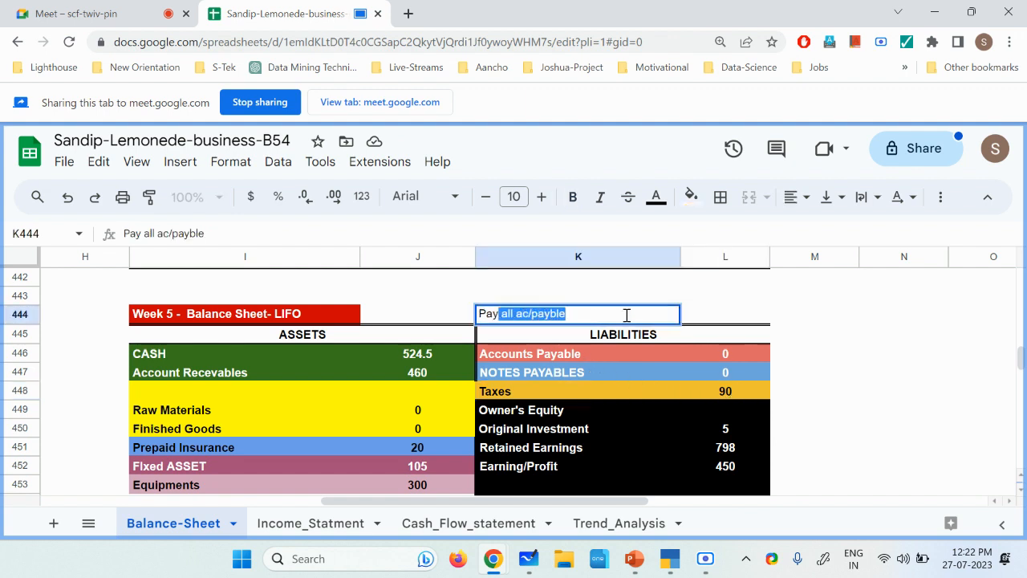
pyautogui.write('tax t')
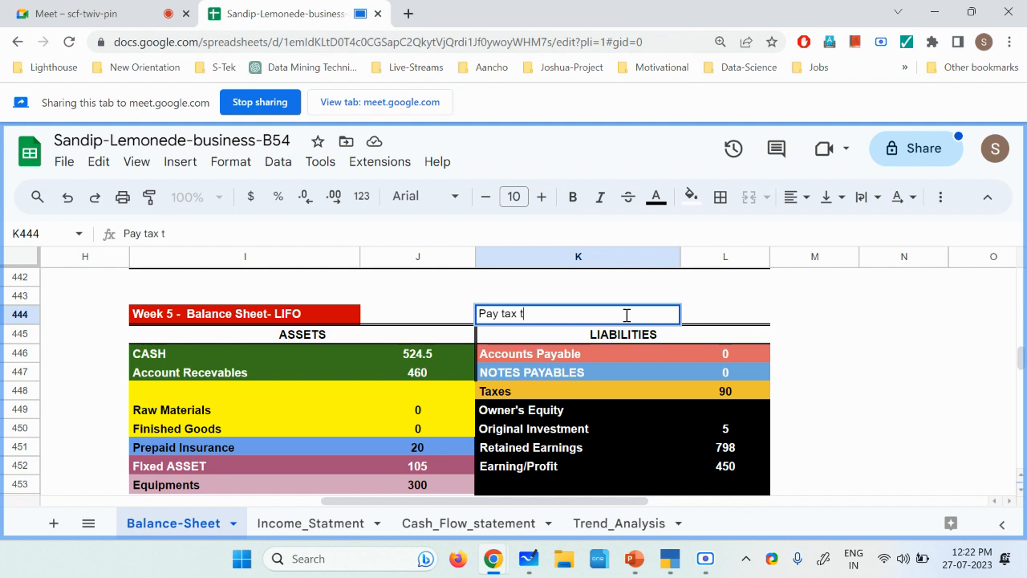
pyautogui.write('o Govt')
pyautogui.press('Return')
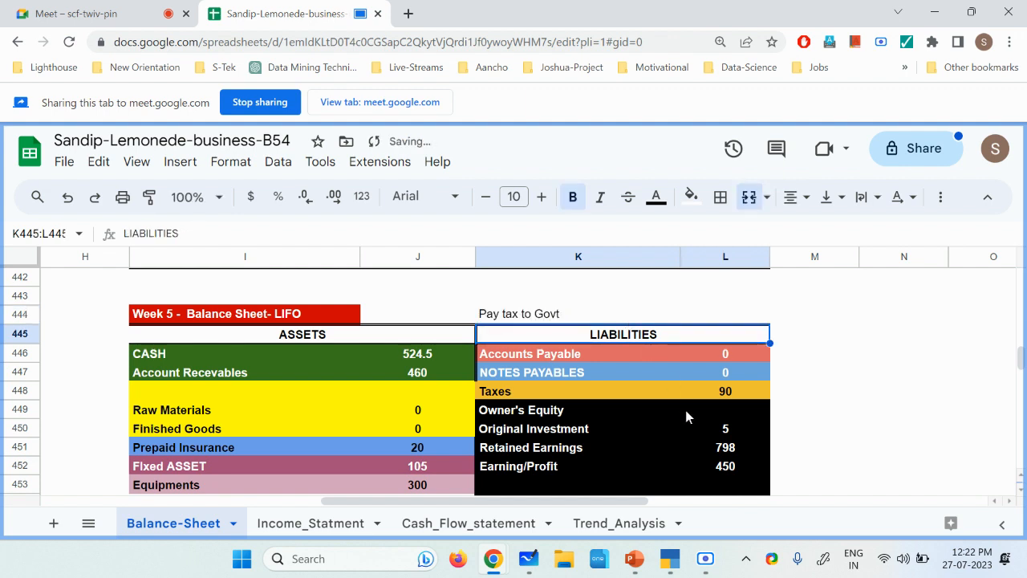
# Step: Set the Taxes liability in L448 of the "Pay tax to Govt" balance sheet to 0
pyautogui.click(729, 393)
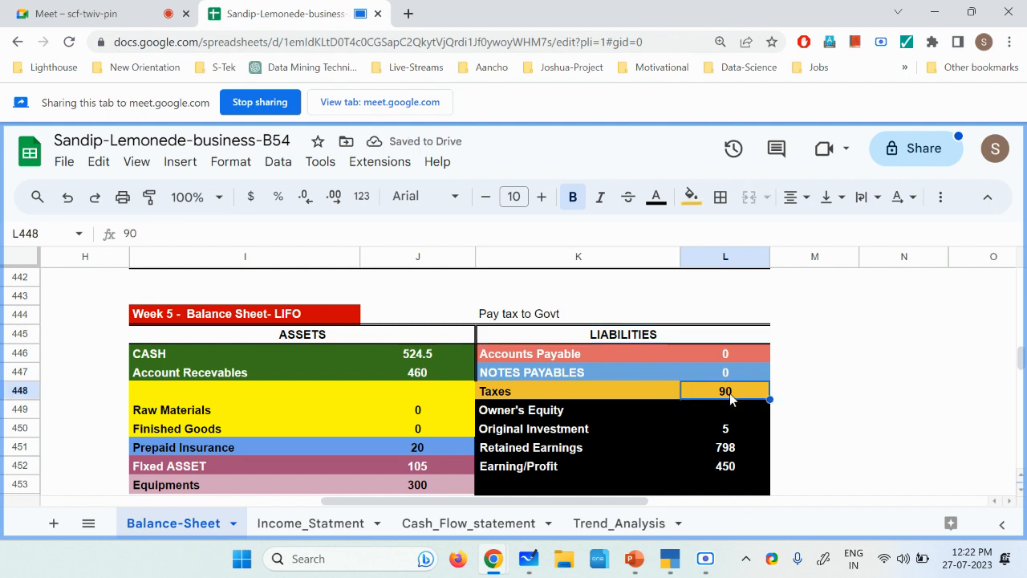
pyautogui.write('0')
pyautogui.press('Return')
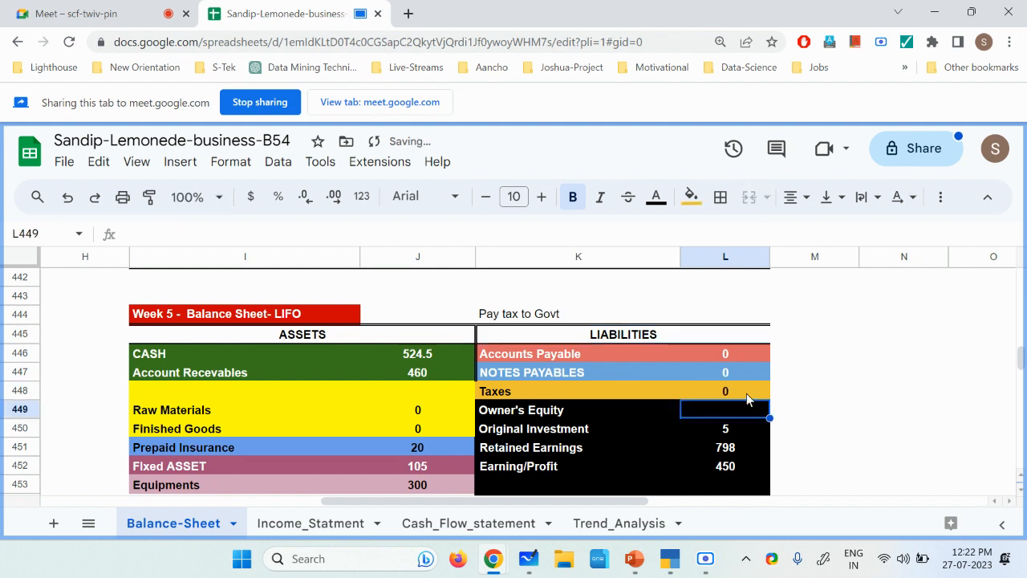
# Step: Subtract 90 at the end of the Cash formula in J446 of the same balance sheet
pyautogui.click(415, 357)
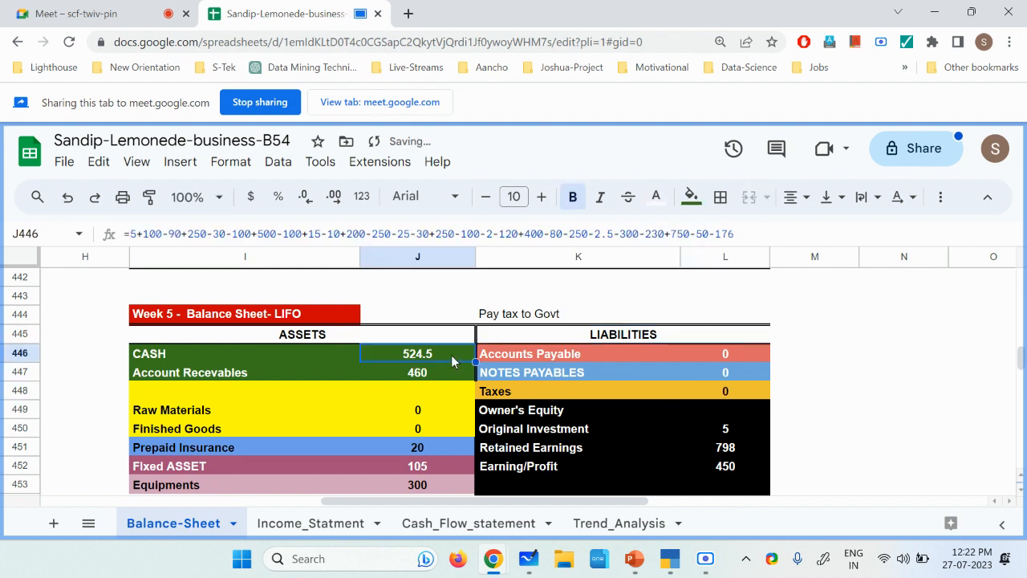
pyautogui.doubleClick(451, 354)
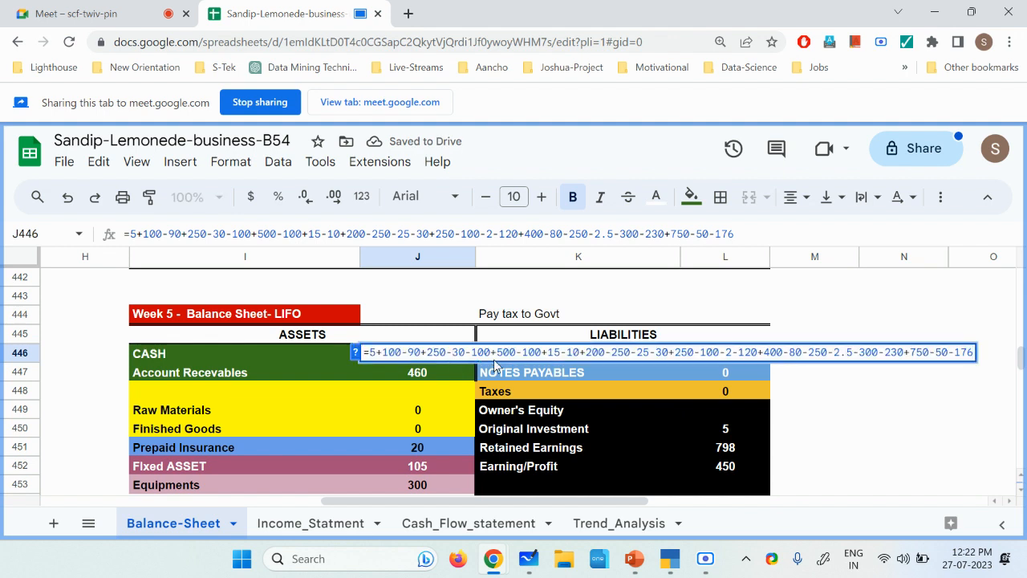
pyautogui.write('-90')
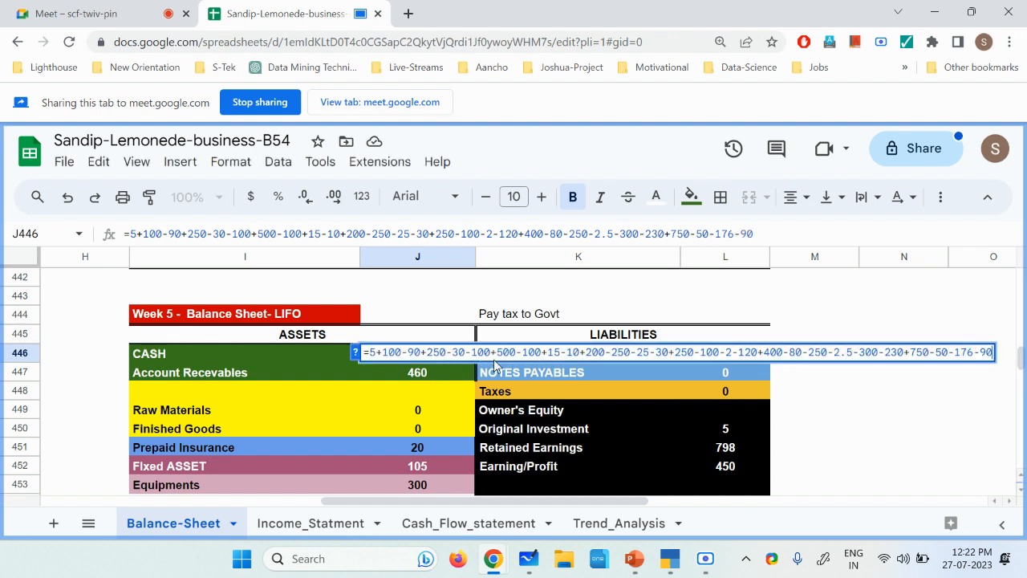
pyautogui.press('Return')
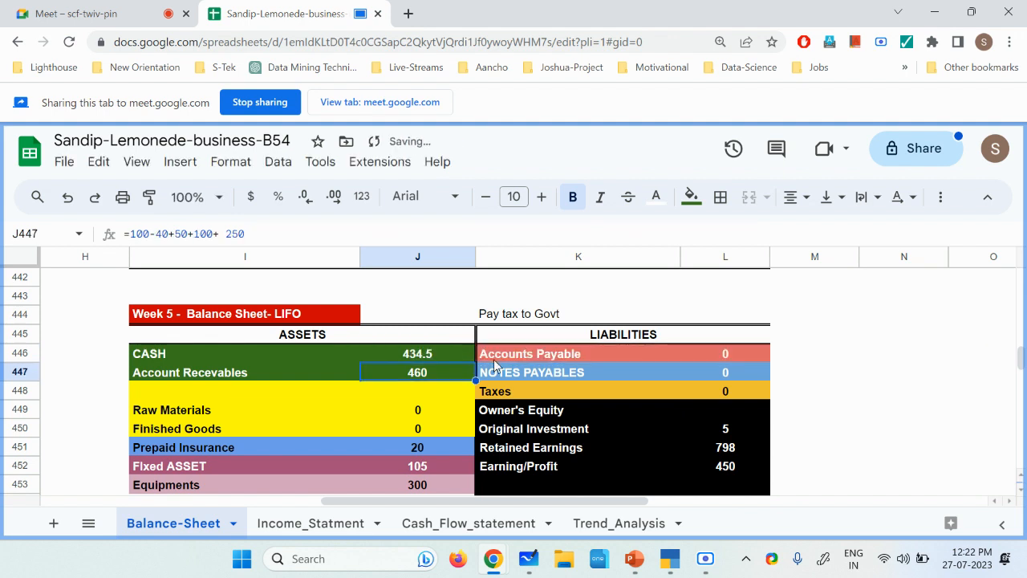
pyautogui.click(425, 359)
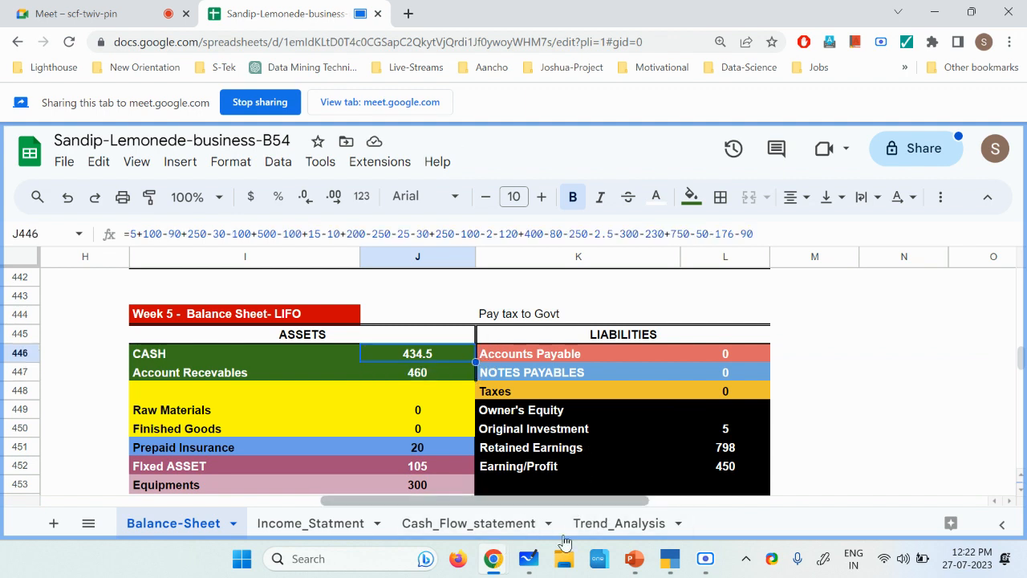
pyautogui.click(712, 561)
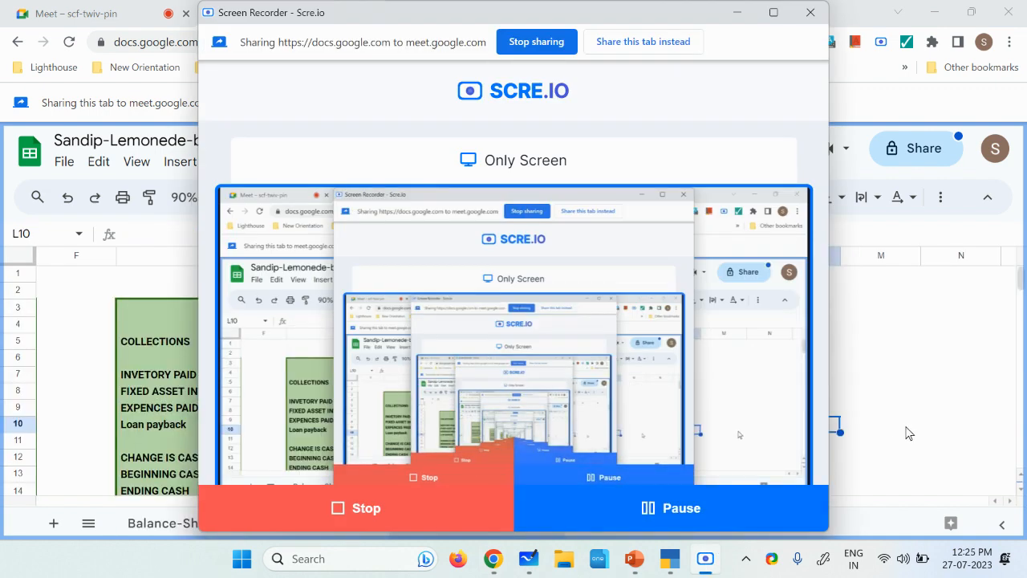
# Step: In the Week 5 cash flow statement, replace the "Loan payback" label in G10 with Taxes and enter 90 in H10
pyautogui.click(910, 429)
pyautogui.click(168, 429)
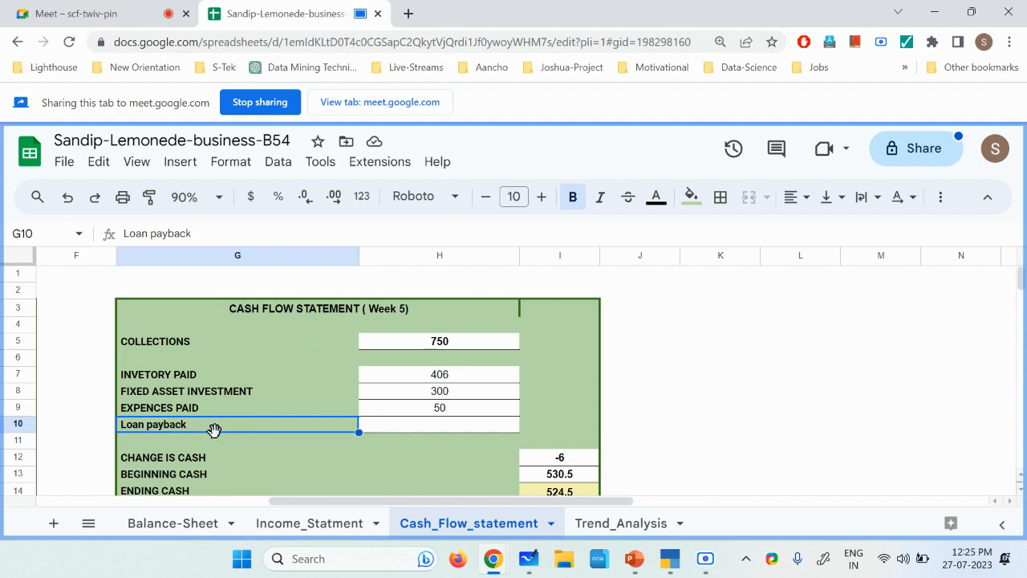
pyautogui.write('Taxes')
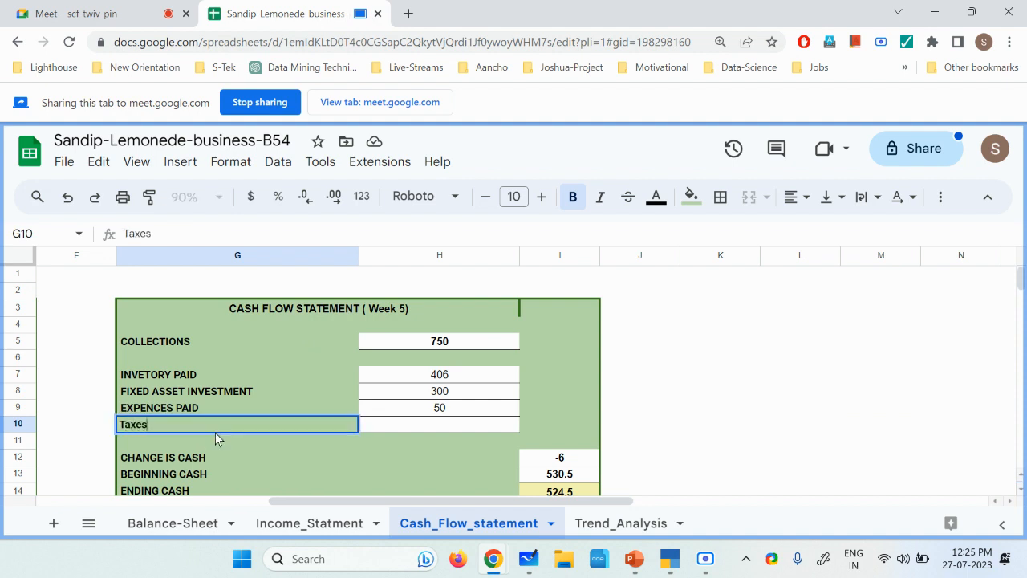
pyautogui.press('Tab')
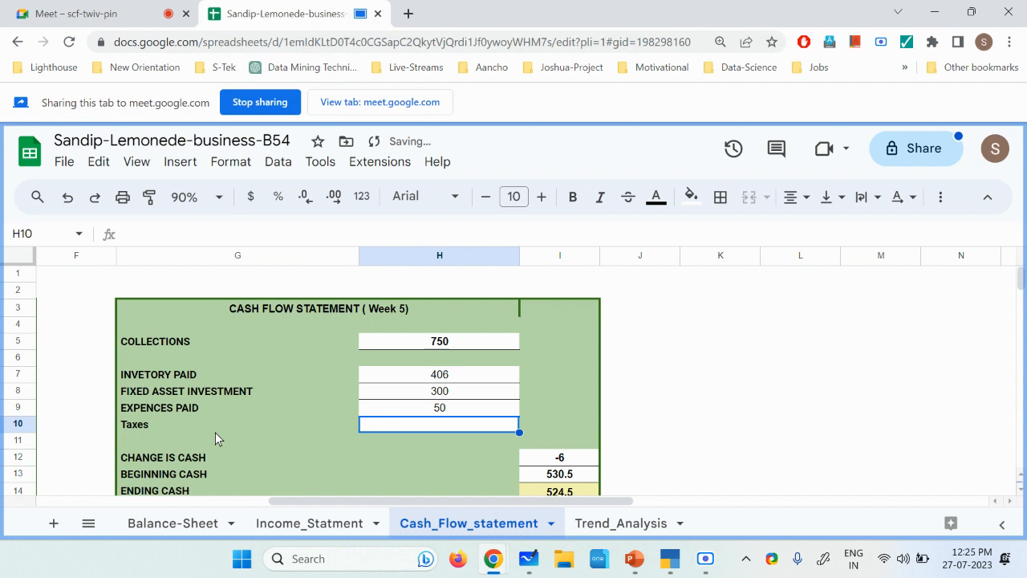
pyautogui.write('90')
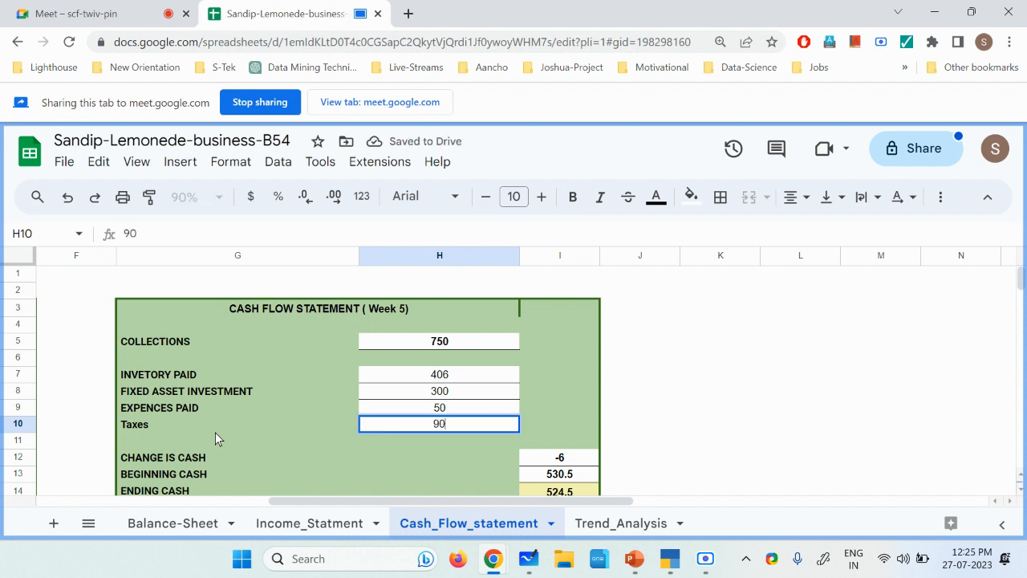
pyautogui.press('Return')
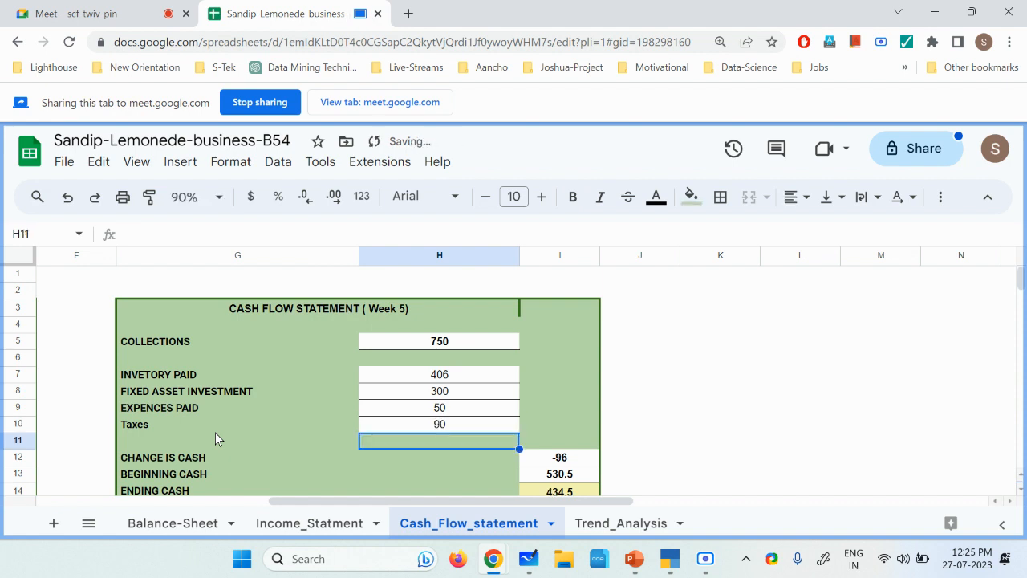
pyautogui.click(454, 430)
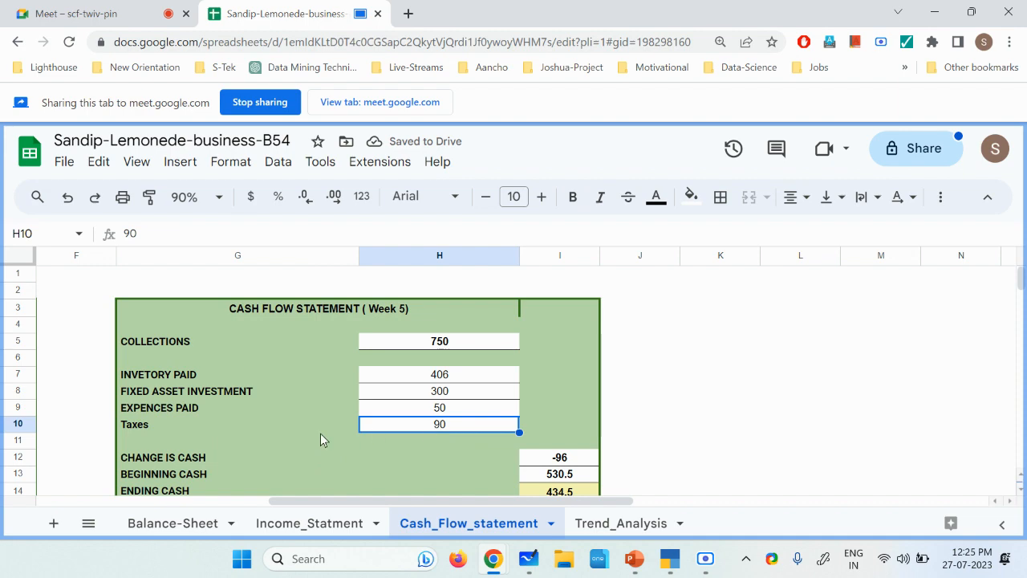
pyautogui.click(705, 558)
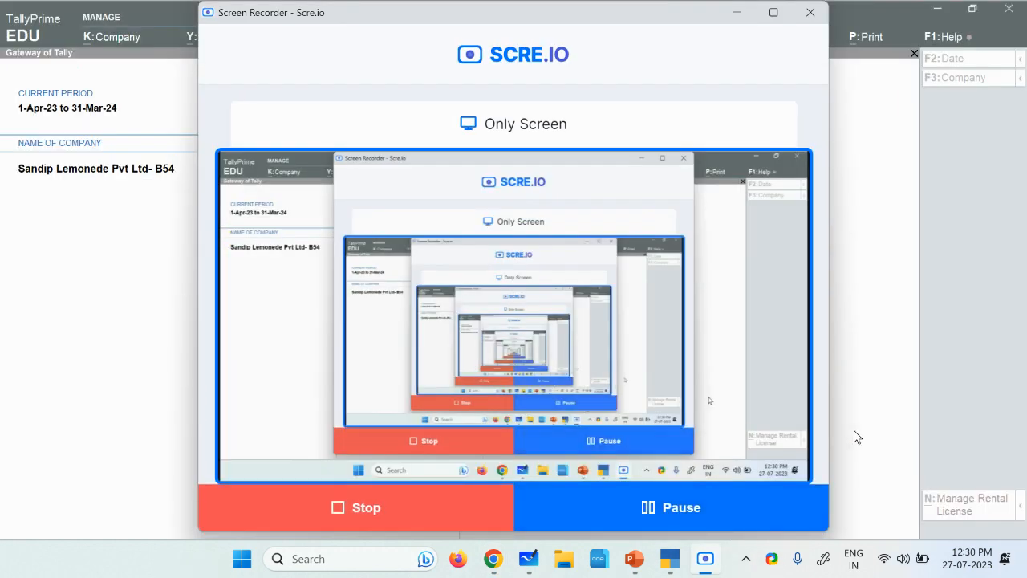
# Step: Switch to TallyPrime and fill in a payment voucher that debits Grocers -Shopwalla A\c with 50 and credits Cash with 50
pyautogui.click(857, 437)
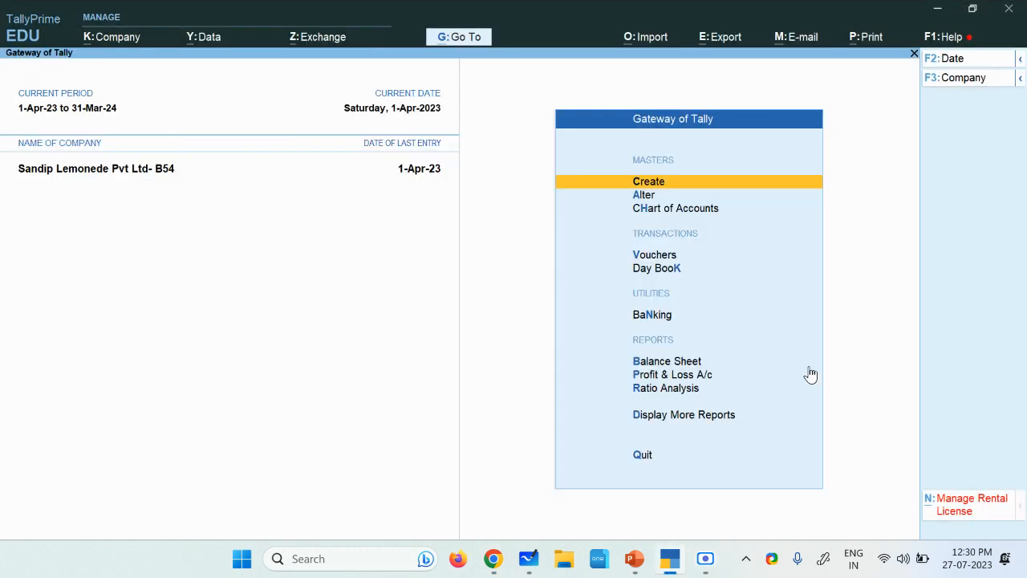
pyautogui.click(673, 256)
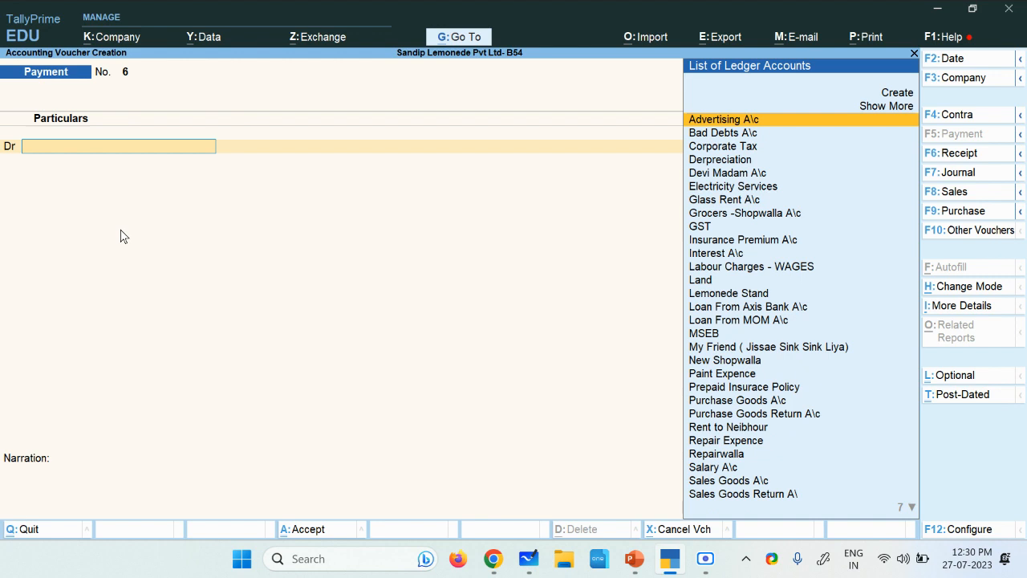
pyautogui.write('Gr')
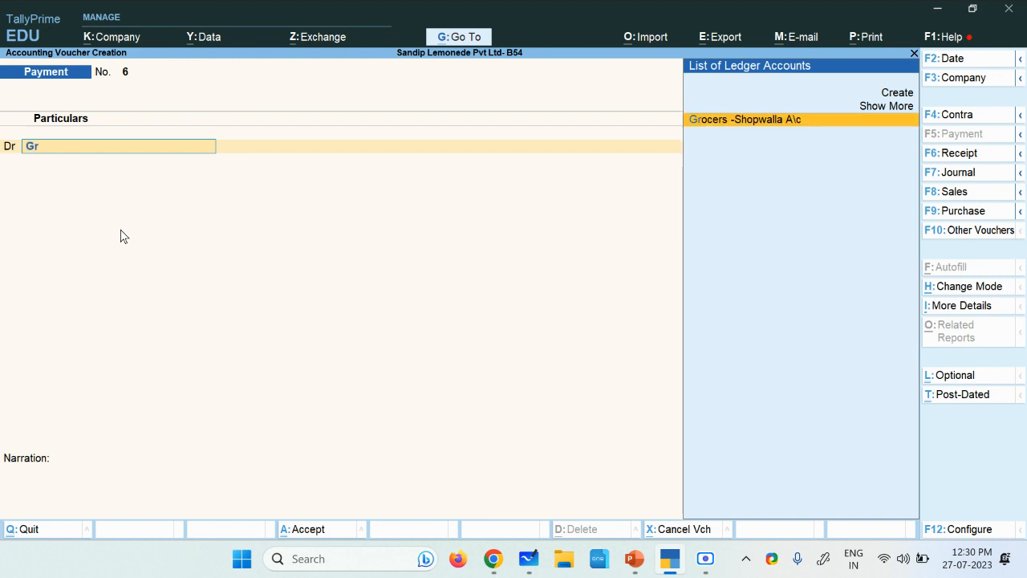
pyautogui.press('Return')
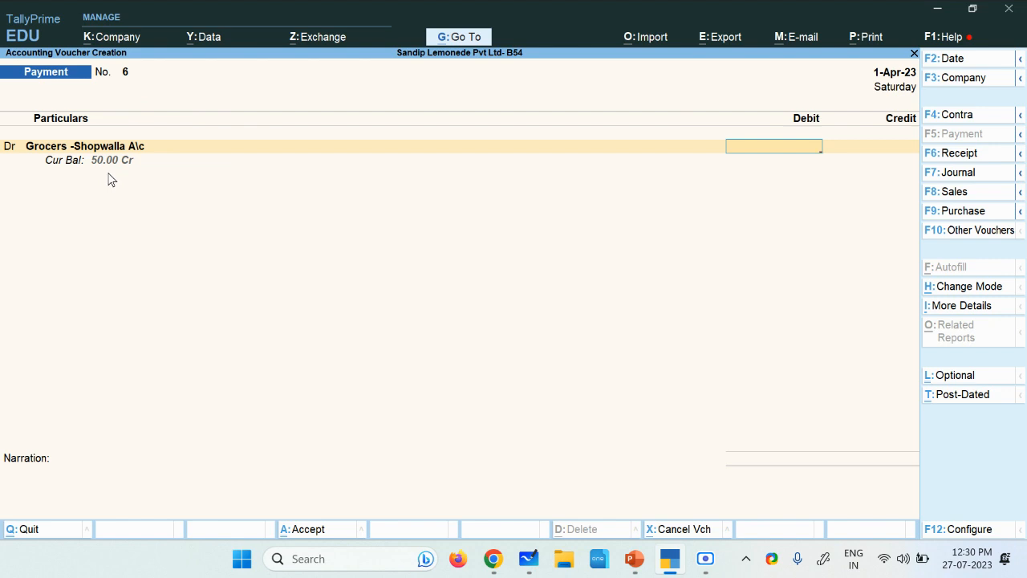
pyautogui.write('50')
pyautogui.press('Return')
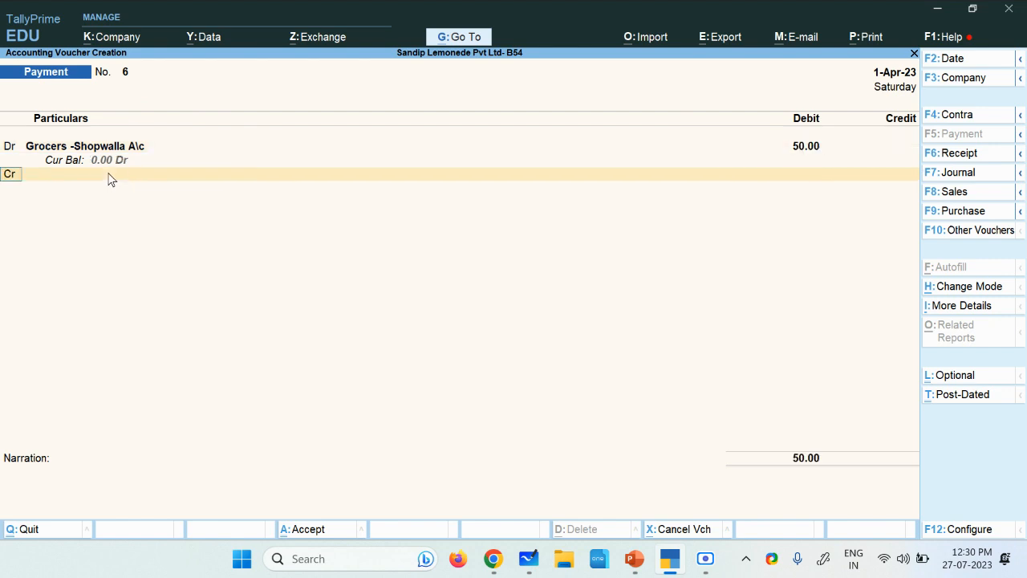
pyautogui.press('Down')
pyautogui.press('Down')
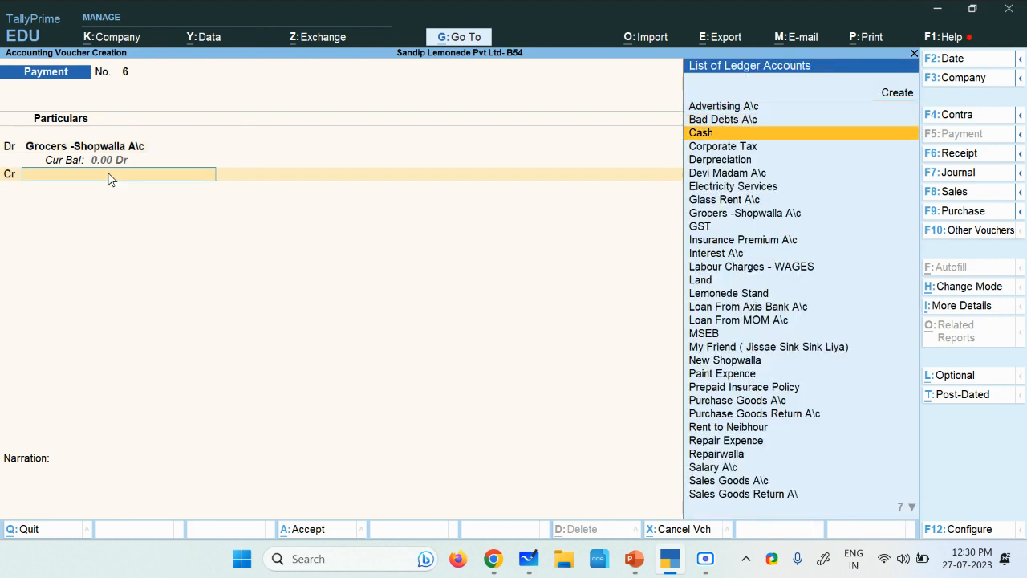
pyautogui.press('Return')
pyautogui.press('Return')
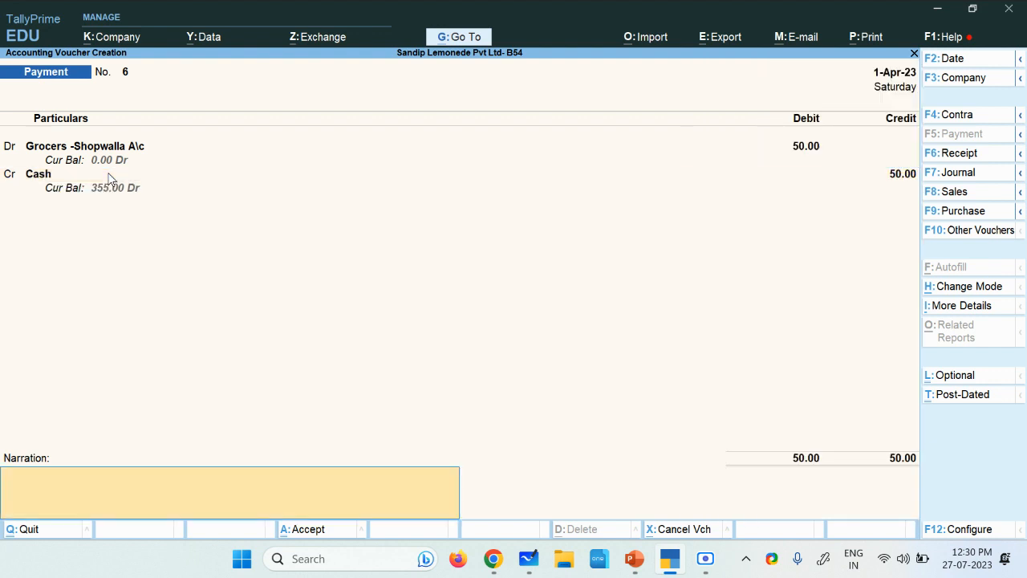
# Step: Enter the narration "full settelment" for the Grocers -Shopwalla payment voucher
pyautogui.write('stt')
pyautogui.press('BackSpace')
pyautogui.press('BackSpace')
pyautogui.write('full settelme')
pyautogui.write('nt')
pyautogui.click(706, 561)
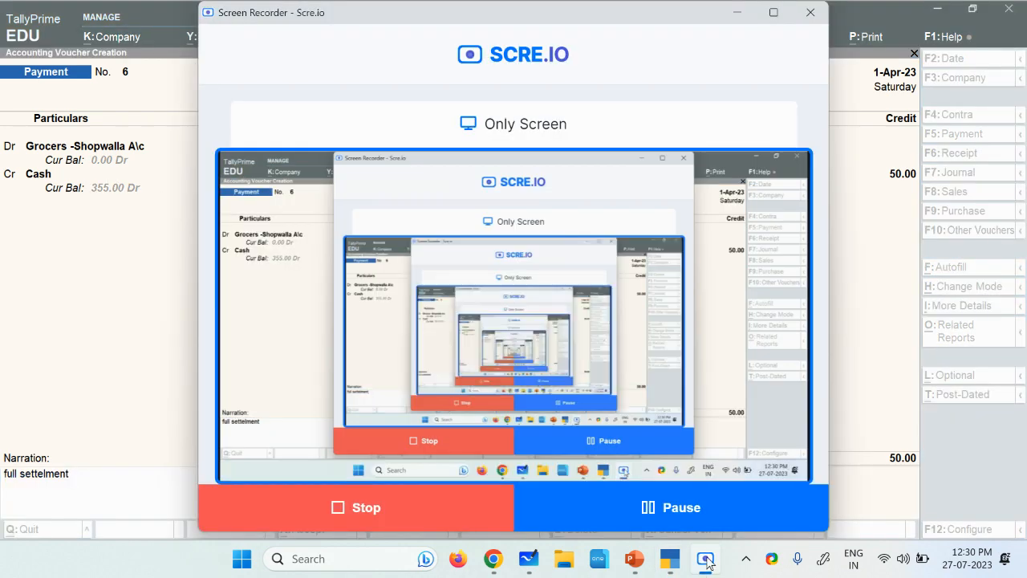
pyautogui.click(733, 525)
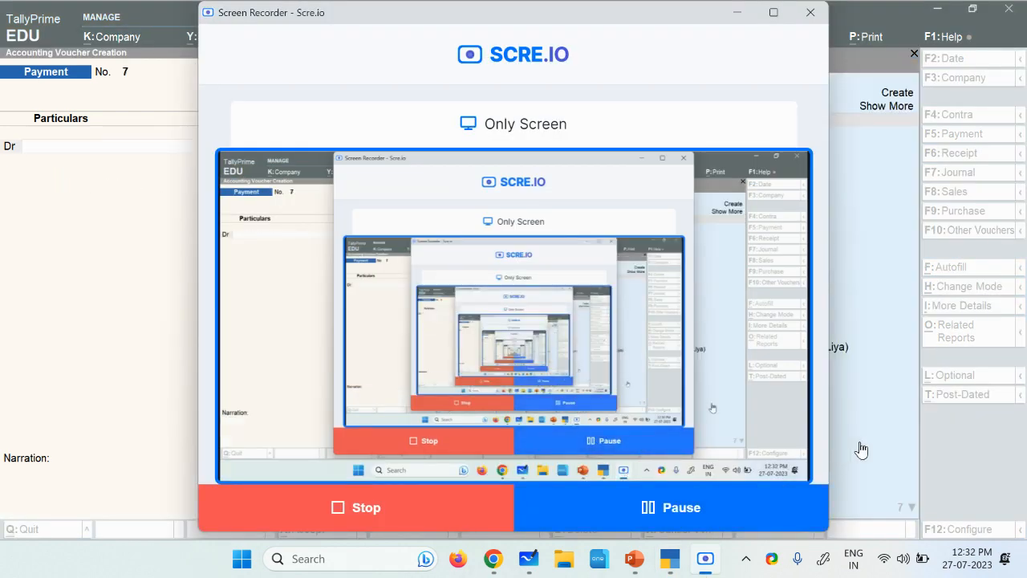
# Step: In payment voucher No. 7, debit the Sinkwaala Hardwae Shop ledger with 60
pyautogui.click(859, 447)
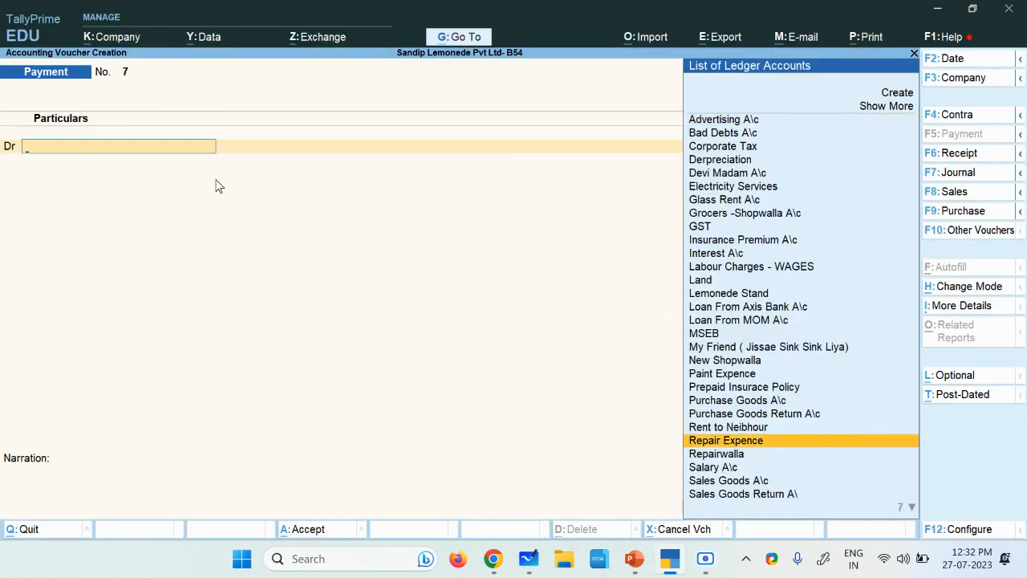
pyautogui.press('Up')
pyautogui.press('Up')
pyautogui.press('Up')
pyautogui.press('Up')
pyautogui.press('Up')
pyautogui.press('Up')
pyautogui.press('Up')
pyautogui.press('Up')
pyautogui.press('Up')
pyautogui.press('Up')
pyautogui.press('Up')
pyautogui.press('Up')
pyautogui.press('Up')
pyautogui.press('Up')
pyautogui.press('Up')
pyautogui.press('Up')
pyautogui.press('Up')
pyautogui.press('Up')
pyautogui.press('Up')
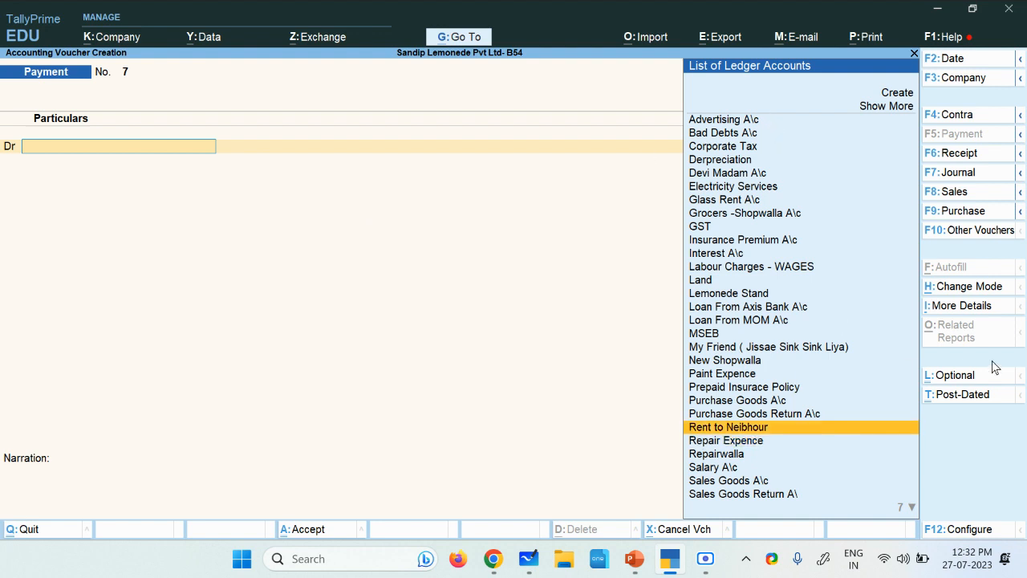
pyautogui.press('Down')
pyautogui.press('Down')
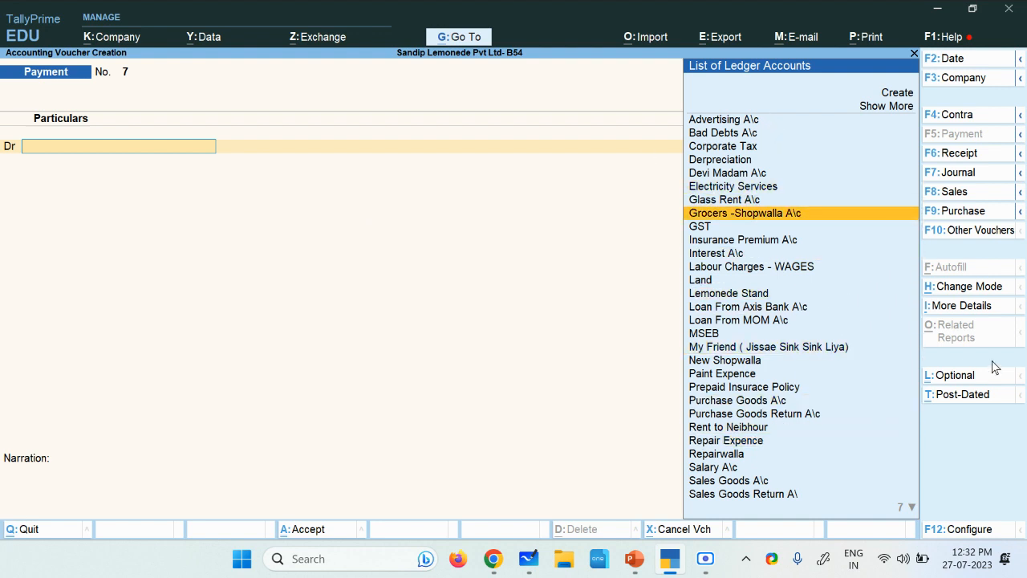
pyautogui.press('Down')
pyautogui.press('Down')
pyautogui.press('Down')
pyautogui.press('Down')
pyautogui.press('Down')
pyautogui.press('Down')
pyautogui.press('Down')
pyautogui.press('Down')
pyautogui.press('Down')
pyautogui.press('Down')
pyautogui.press('Down')
pyautogui.press('Down')
pyautogui.press('Down')
pyautogui.press('Down')
pyautogui.press('Down')
pyautogui.press('Down')
pyautogui.press('Down')
pyautogui.press('Down')
pyautogui.press('Down')
pyautogui.press('Down')
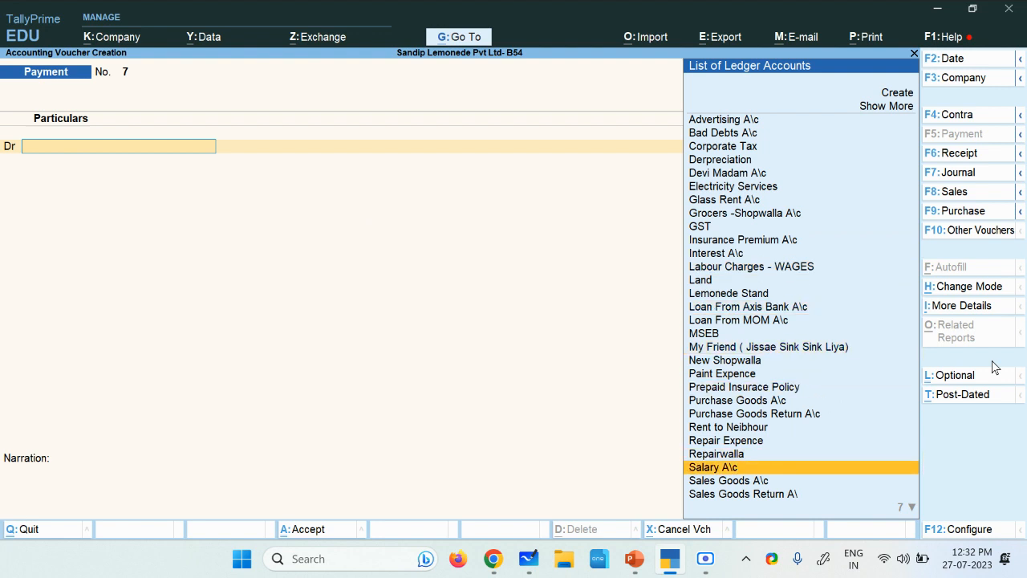
pyautogui.press('Up')
pyautogui.press('Up')
pyautogui.press('Up')
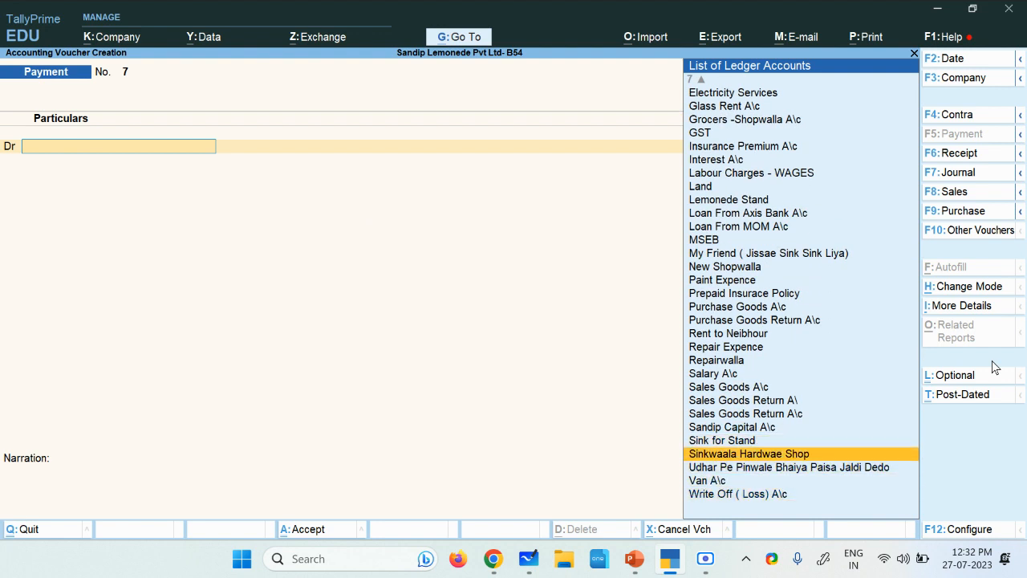
pyautogui.press('Up')
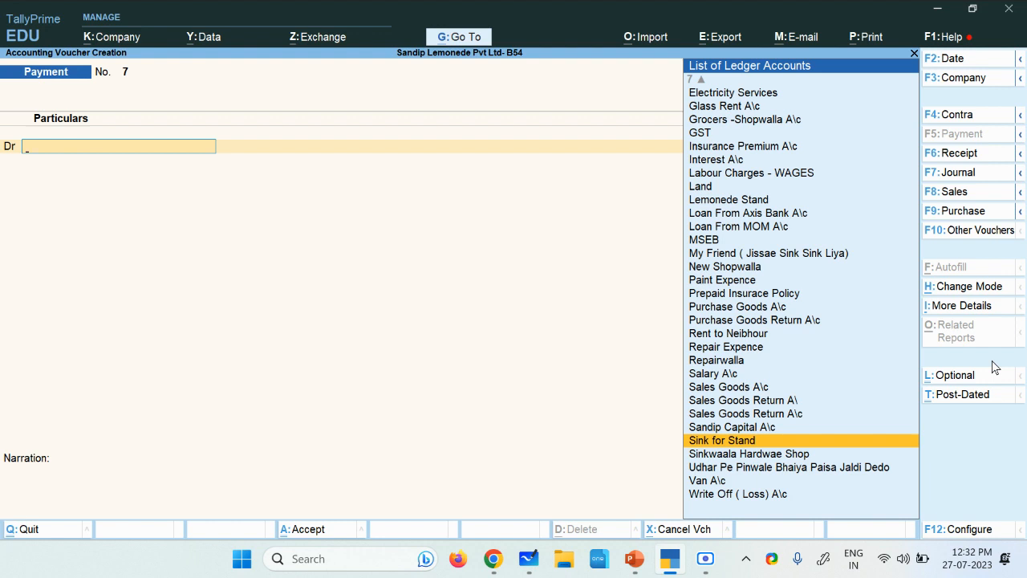
pyautogui.press('Down')
pyautogui.press('Return')
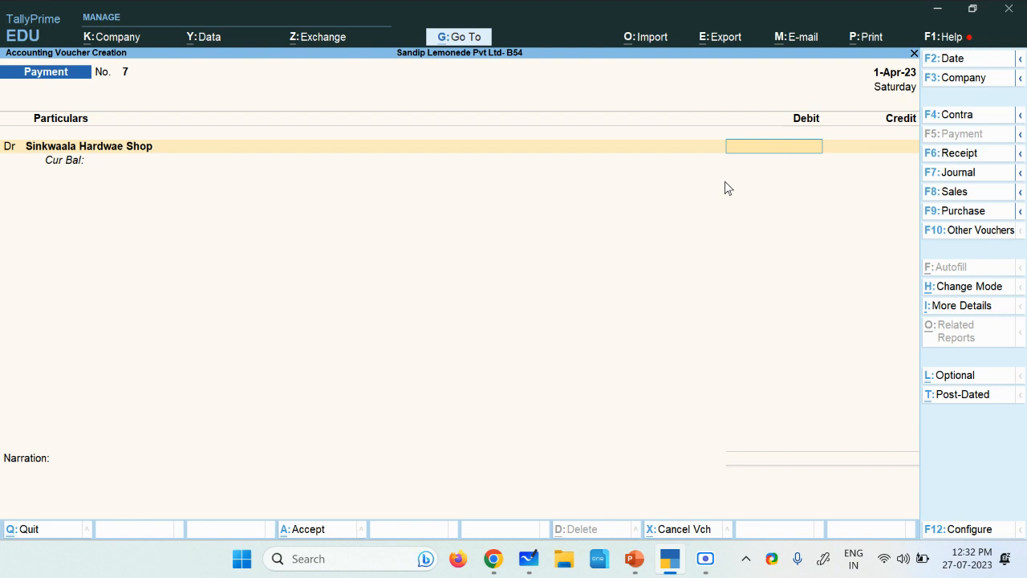
pyautogui.write('60')
pyautogui.press('Return')
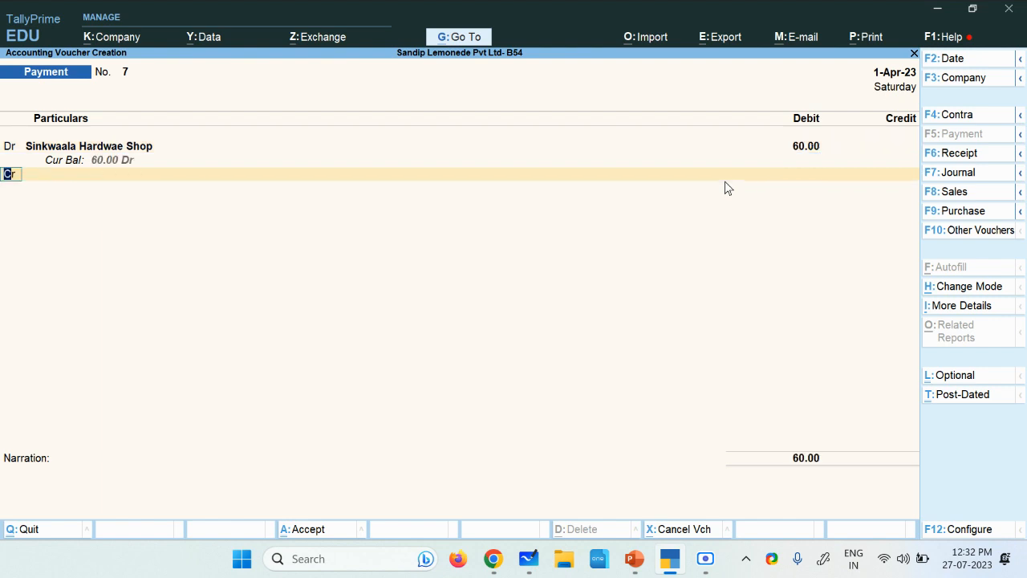
# Step: Credit Cash with 60 against the Sinkwaala Hardwae Shop debit in payment voucher No. 7
pyautogui.press('Return')
pyautogui.press('Down')
pyautogui.press('Down')
pyautogui.press('Return')
pyautogui.press('Return')
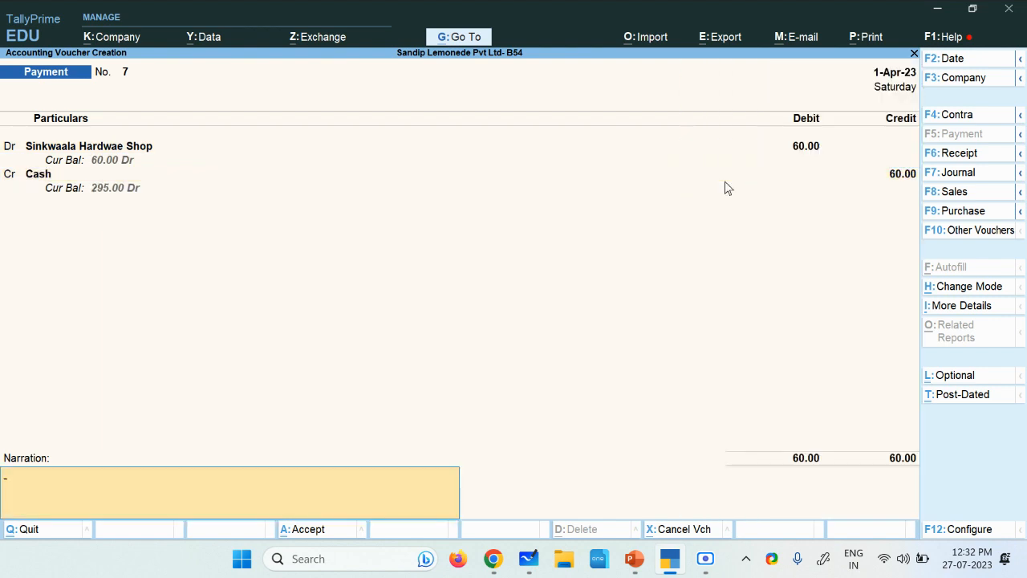
# Step: Enter the narration "full settlement" for payment voucher No. 7
pyautogui.write('full settlemen')
# Step: Correct the Sinkwaala Hardwae Shop debit and the Cash credit to 5, keep the narration, and accept the voucher
pyautogui.click(807, 159)
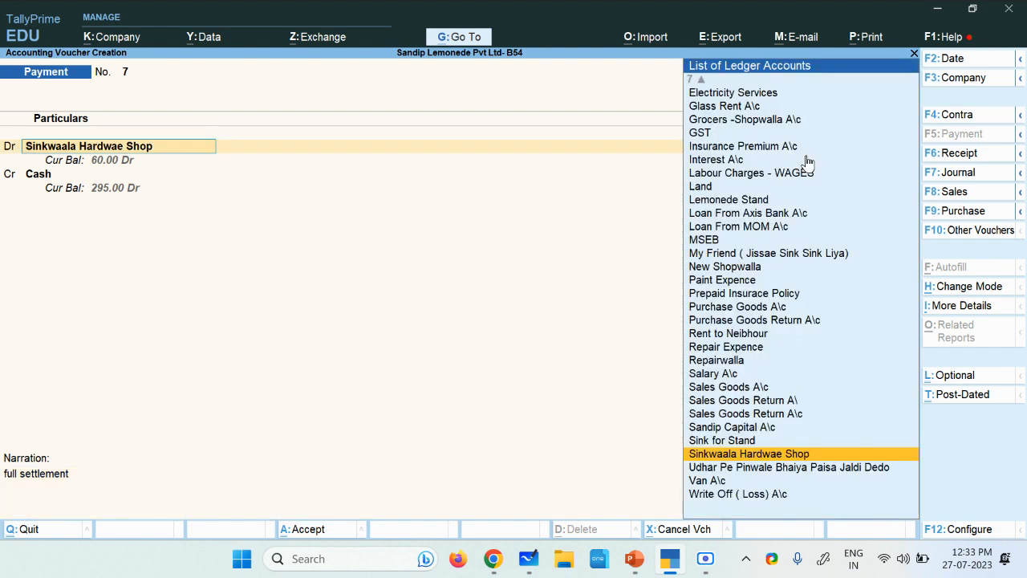
pyautogui.press('Return')
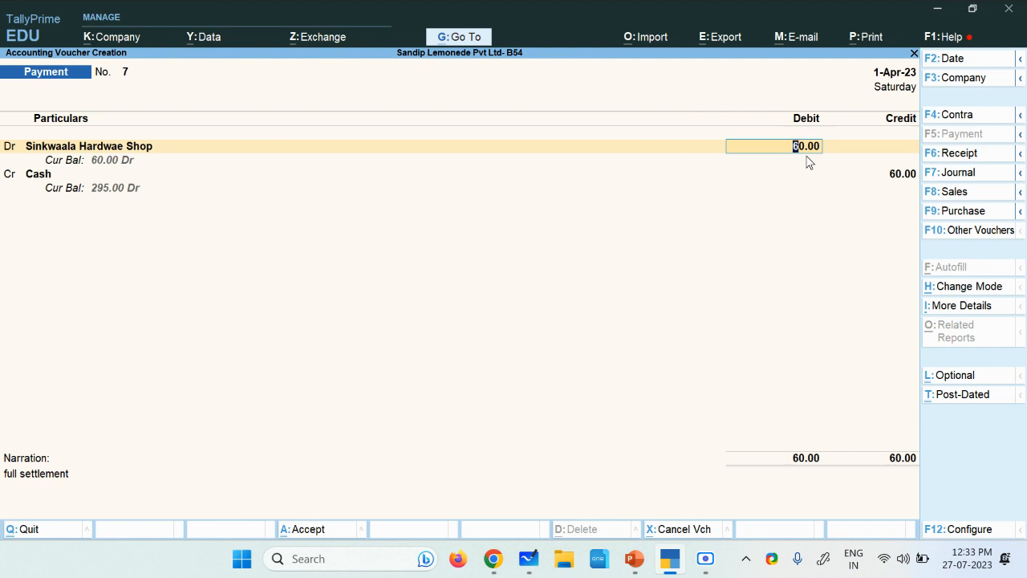
pyautogui.write('5')
pyautogui.press('Return')
pyautogui.press('Return')
pyautogui.press('Return')
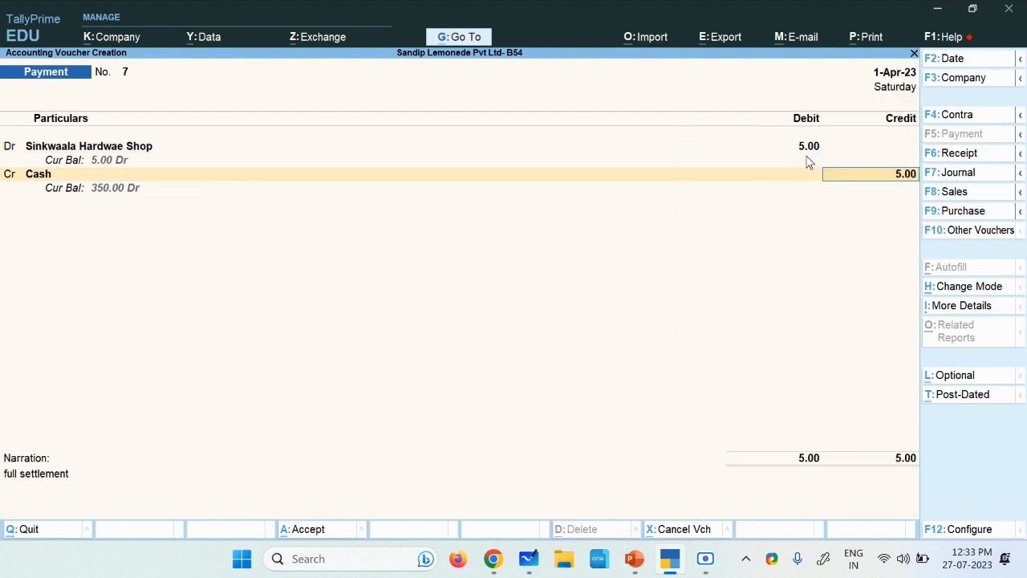
pyautogui.press('Return')
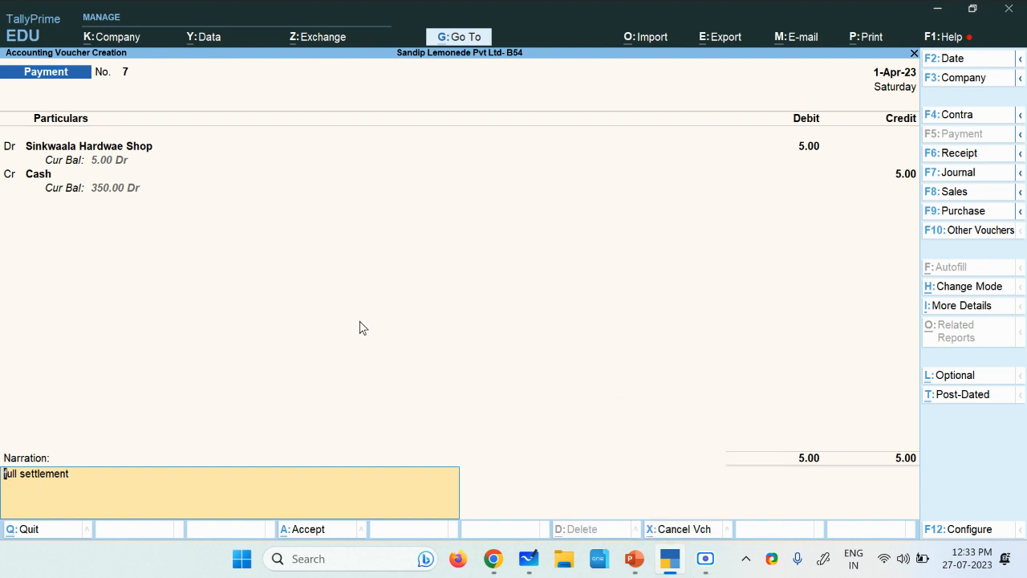
pyautogui.press('Return')
# Step: In payment voucher No. 8, debit the New Shopwalla ledger with 70
pyautogui.press('Down')
pyautogui.press('Down')
pyautogui.press('Down')
pyautogui.press('Down')
pyautogui.press('Down')
pyautogui.press('Down')
pyautogui.press('Down')
pyautogui.press('Down')
pyautogui.press('Down')
pyautogui.press('Down')
pyautogui.press('Down')
pyautogui.press('Down')
pyautogui.press('Down')
pyautogui.press('Down')
pyautogui.press('Down')
pyautogui.press('Down')
pyautogui.press('Down')
pyautogui.press('Down')
pyautogui.press('Down')
pyautogui.press('Down')
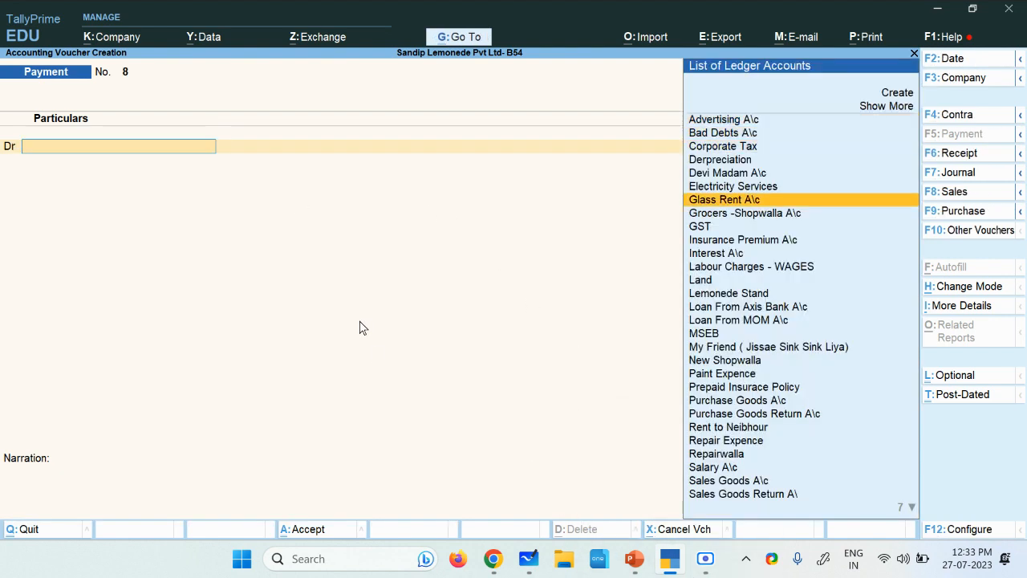
pyautogui.press('Down')
pyautogui.press('Down')
pyautogui.press('Down')
pyautogui.press('Down')
pyautogui.press('Down')
pyautogui.press('Down')
pyautogui.press('Down')
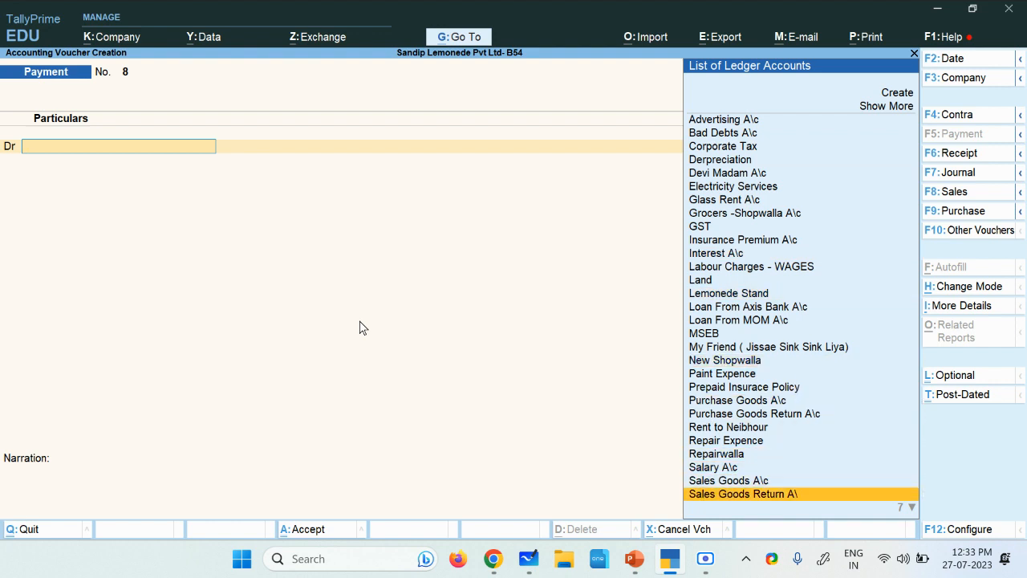
pyautogui.press('Up')
pyautogui.press('Down')
pyautogui.press('Down')
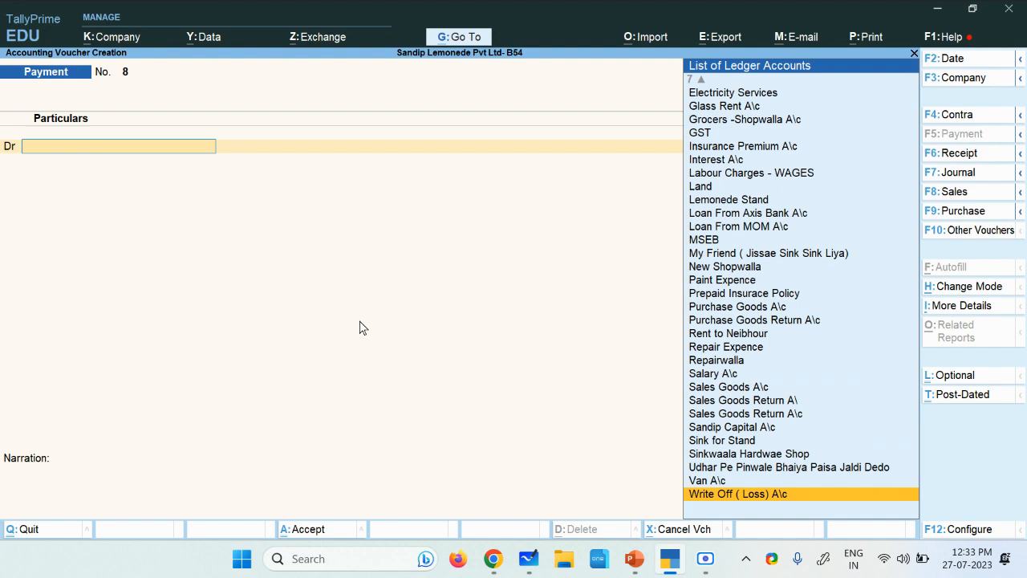
pyautogui.press('Up')
pyautogui.press('Up')
pyautogui.press('Up')
pyautogui.press('Up')
pyautogui.press('Up')
pyautogui.press('Up')
pyautogui.press('Up')
pyautogui.press('Up')
pyautogui.press('Up')
pyautogui.press('Up')
pyautogui.press('Up')
pyautogui.press('Up')
pyautogui.press('Up')
pyautogui.press('Up')
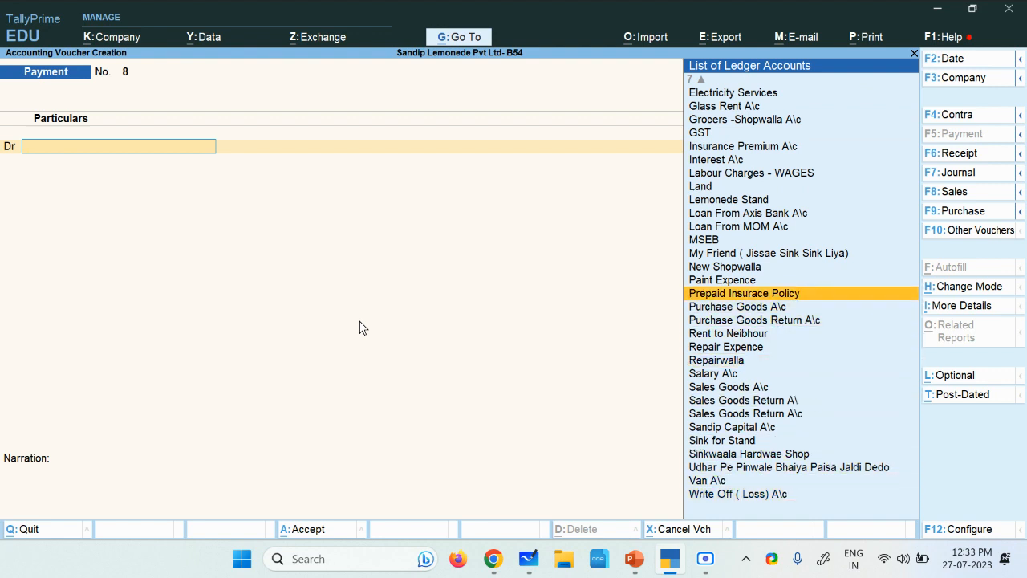
pyautogui.press('Up')
pyautogui.press('Up')
pyautogui.press('Up')
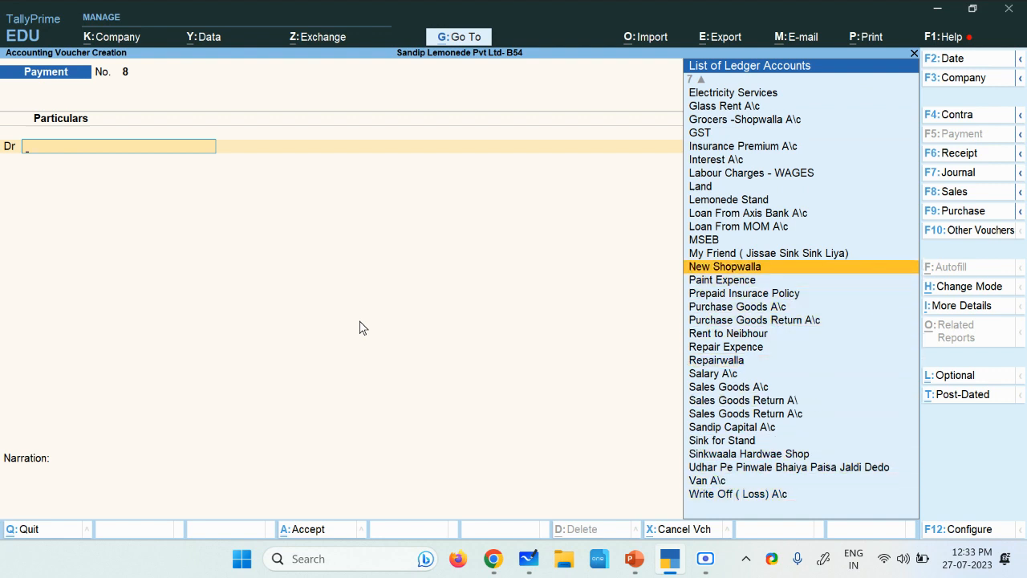
pyautogui.press('Return')
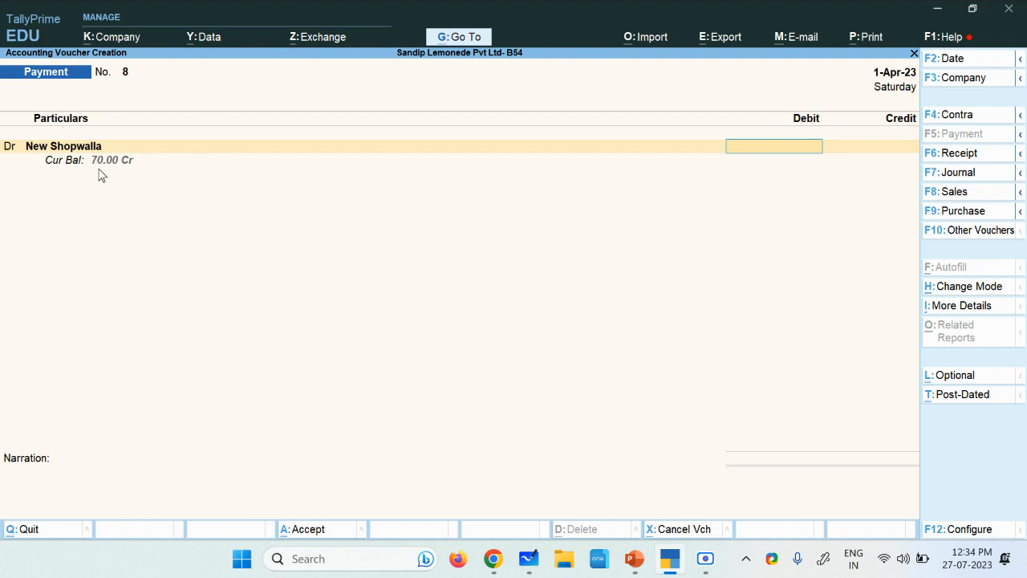
pyautogui.write('70')
pyautogui.press('Return')
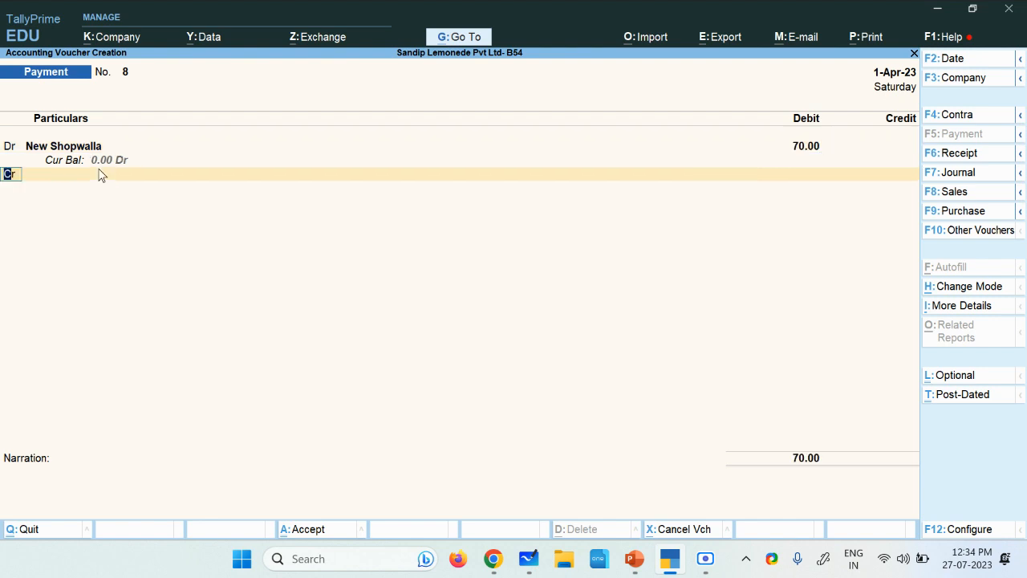
# Step: Credit Cash with 70 in payment voucher No. 8
pyautogui.press('Down')
pyautogui.press('Down')
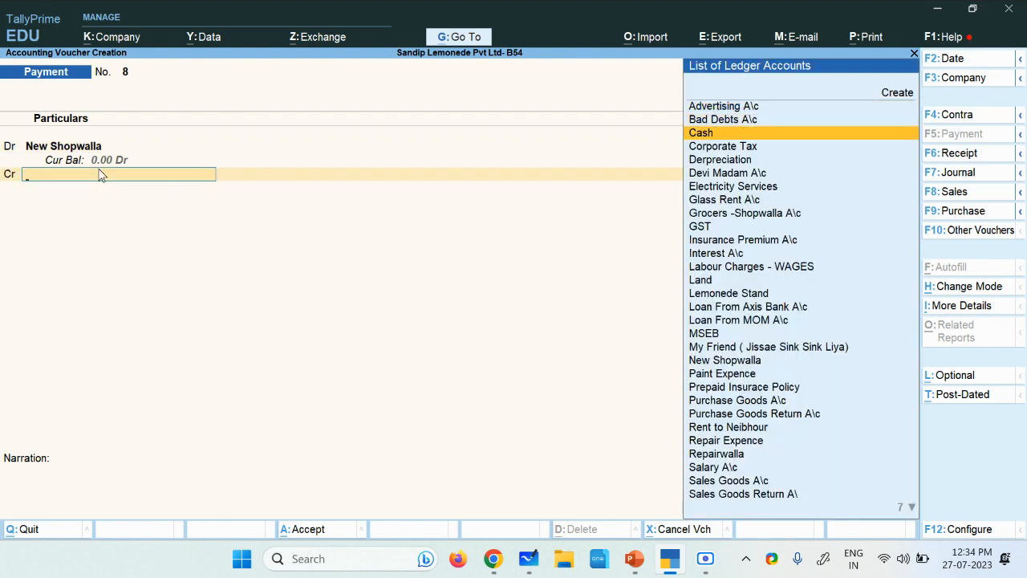
pyautogui.press('Return')
pyautogui.click(706, 558)
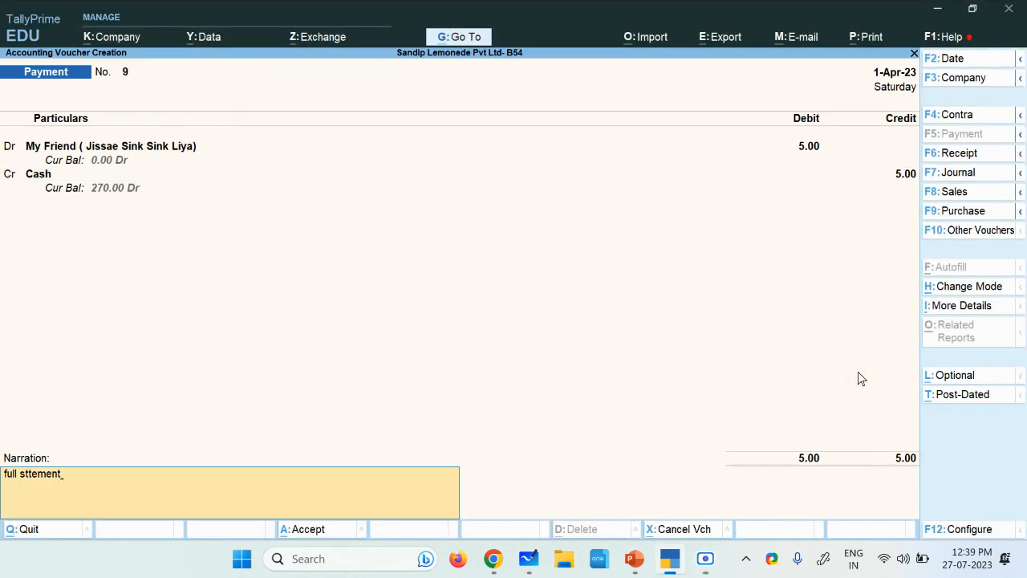
pyautogui.press('Up')
pyautogui.press('Up')
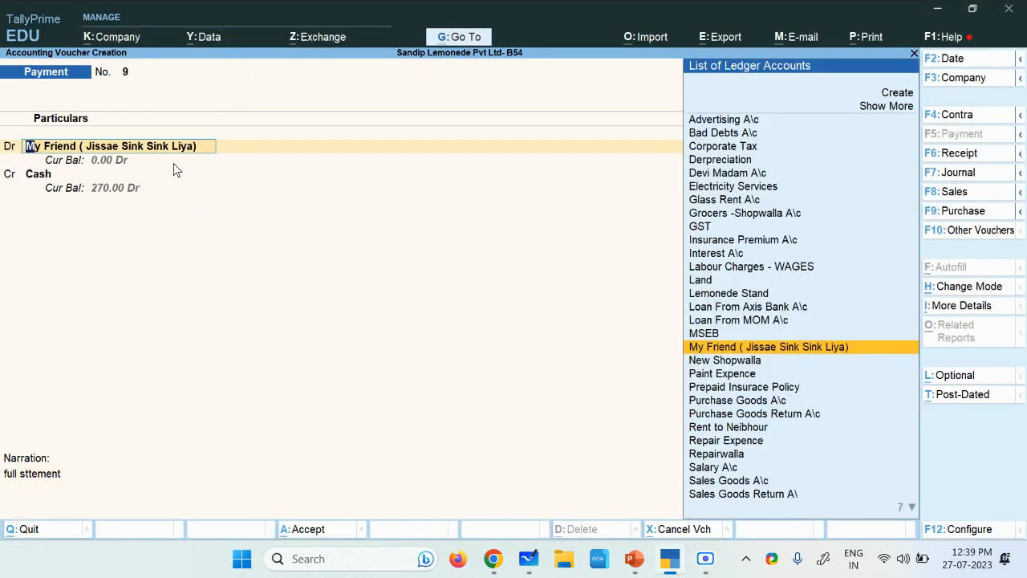
pyautogui.press('Return')
pyautogui.press('Return')
pyautogui.press('Return')
pyautogui.press('Return')
pyautogui.press('Return')
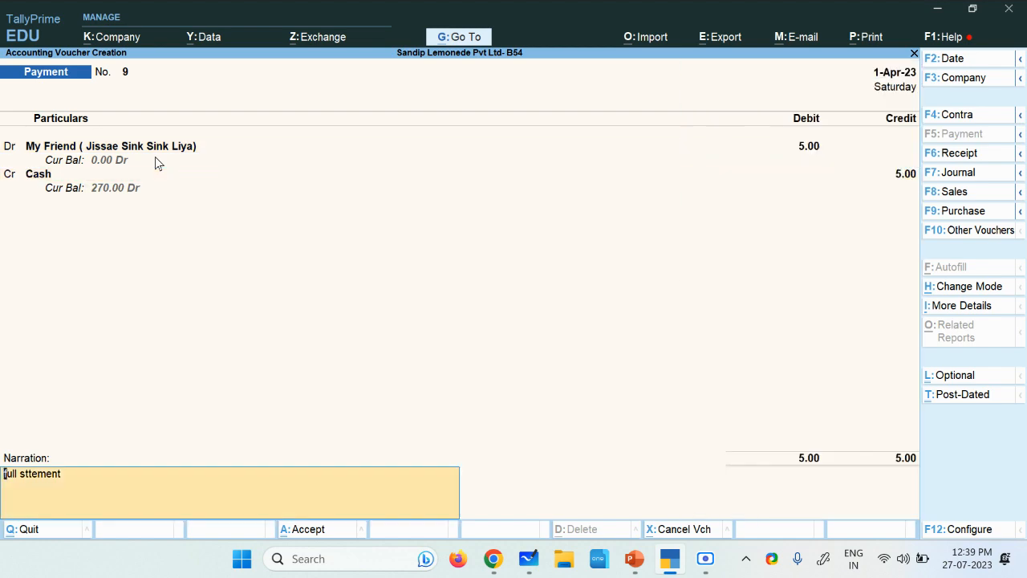
pyautogui.click(706, 558)
pyautogui.click(717, 522)
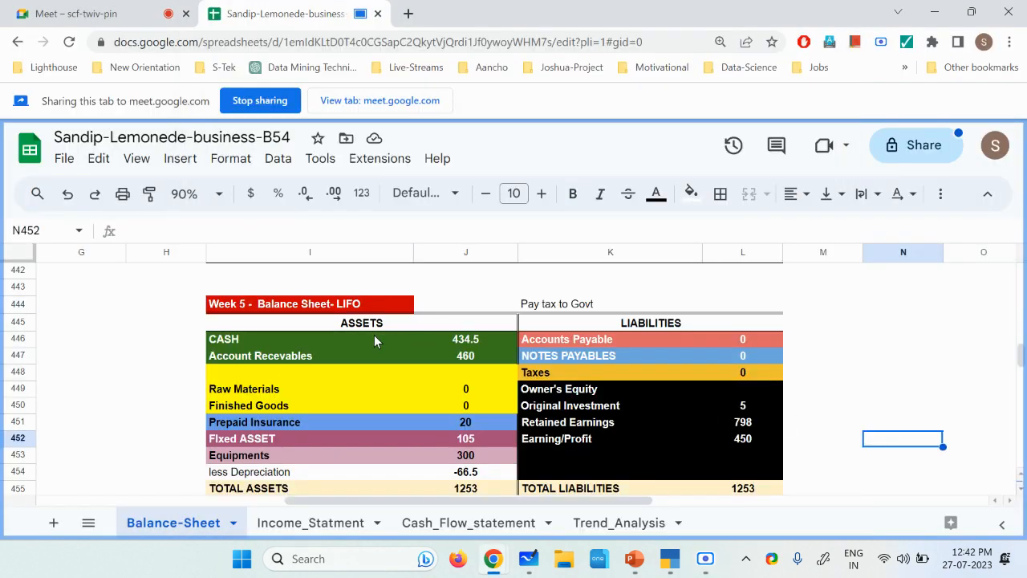
# Step: In the Balance-Sheet sheet of the lemonade spreadsheet, copy the Week 5 balance sheet I444:L455 and paste it at I459
pyautogui.moveTo(273, 309); pyautogui.dragTo(743, 491)
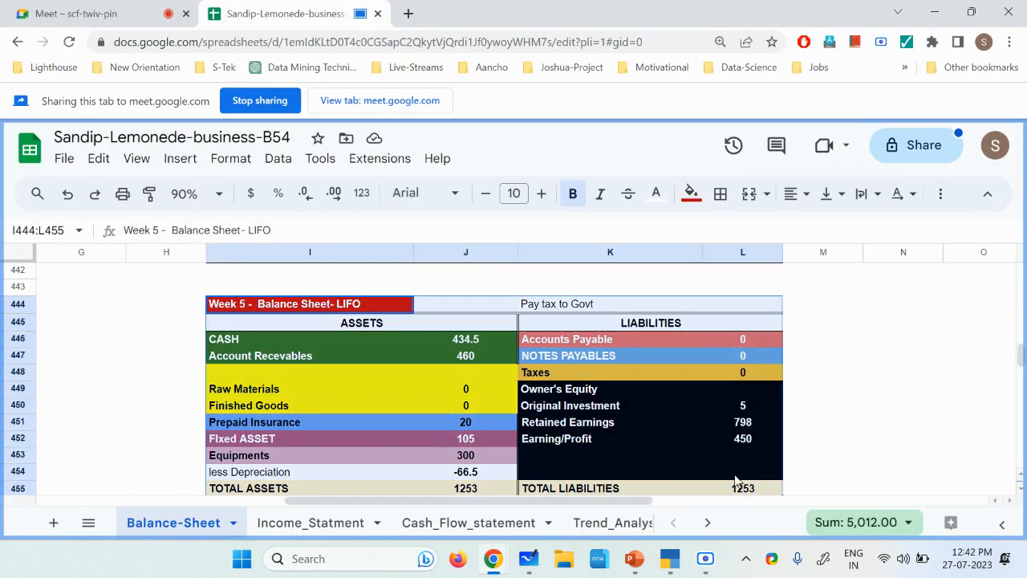
pyautogui.hotkey('ctrl', 'c')
pyautogui.scroll(-3, 394, 388)
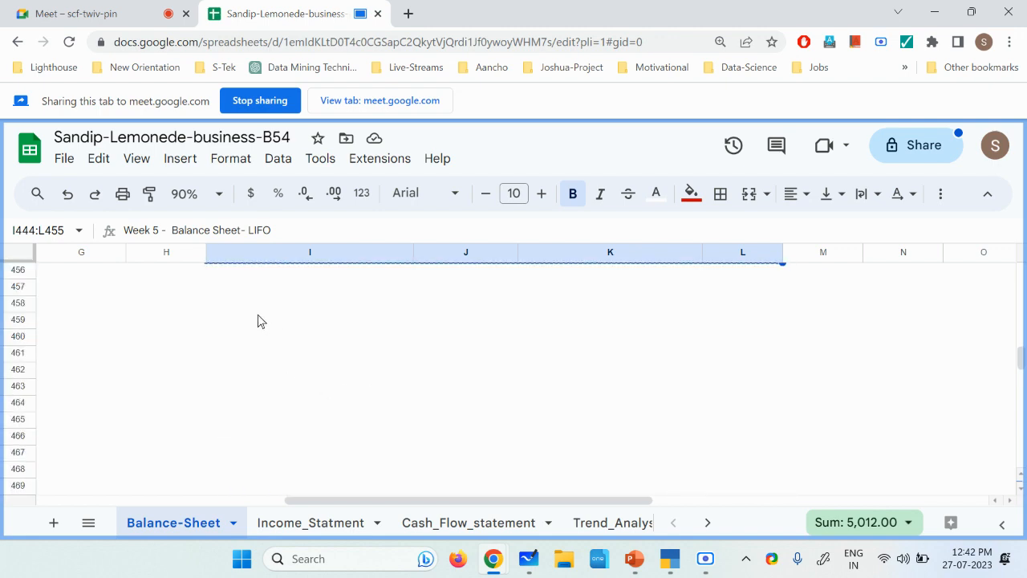
pyautogui.scroll(1, 240, 322)
pyautogui.click(231, 387)
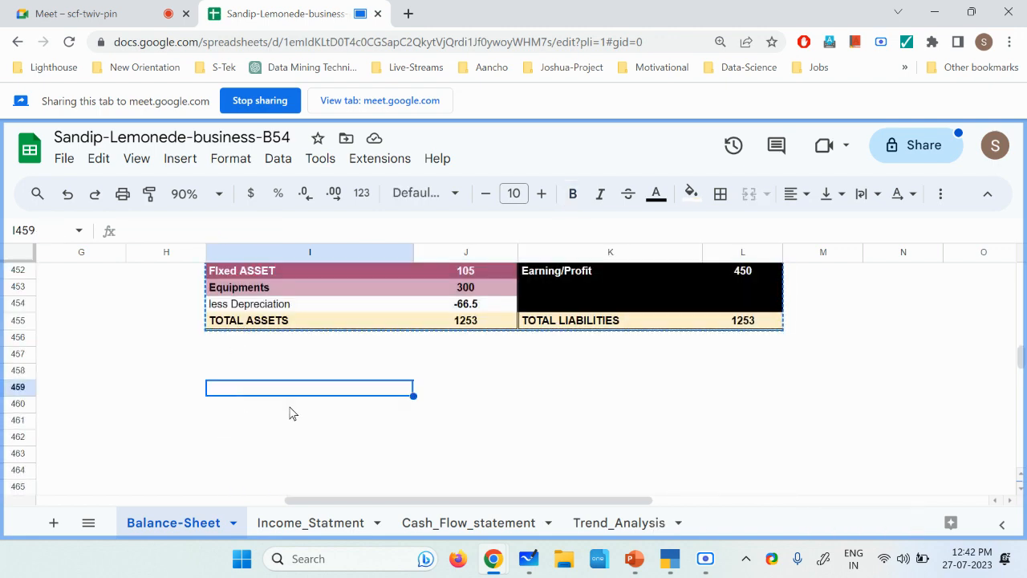
pyautogui.hotkey('ctrl', 'v')
# Step: Replace the "Pay tax to Govt" label in K459 of the copied balance sheet with "Receive money from Customers"
pyautogui.doubleClick(544, 387)
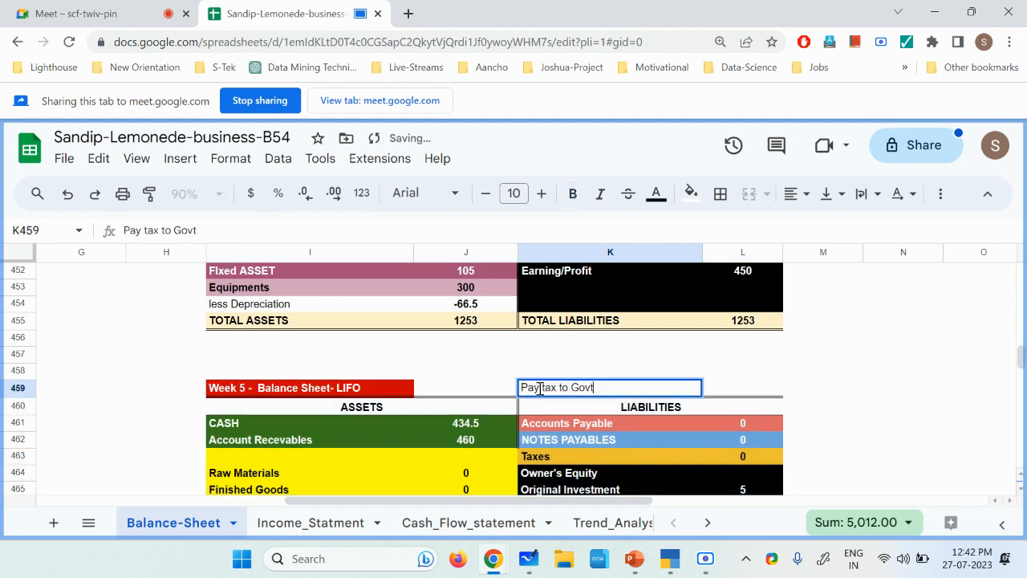
pyautogui.moveTo(522, 388); pyautogui.dragTo(681, 385)
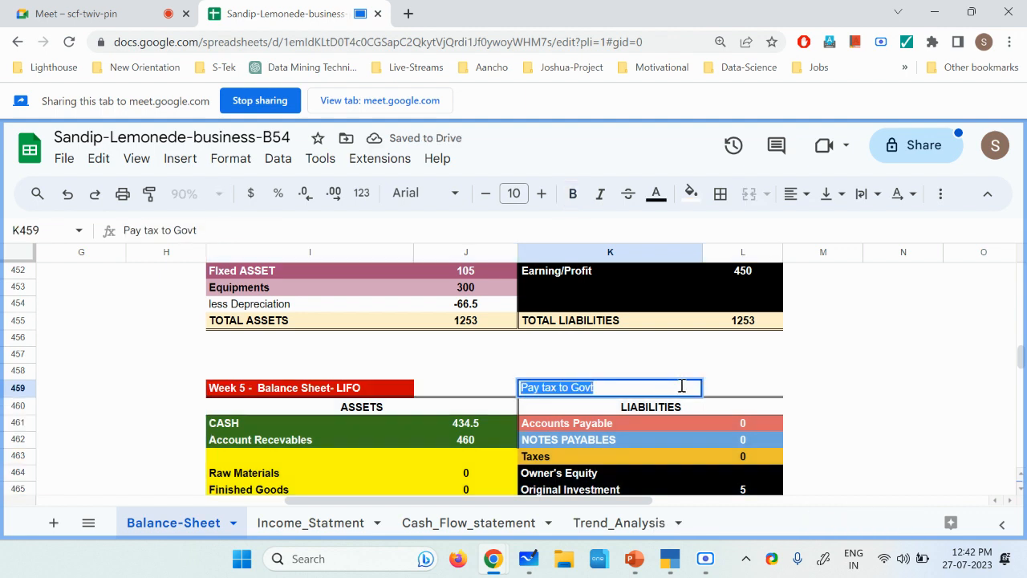
pyautogui.write('Re')
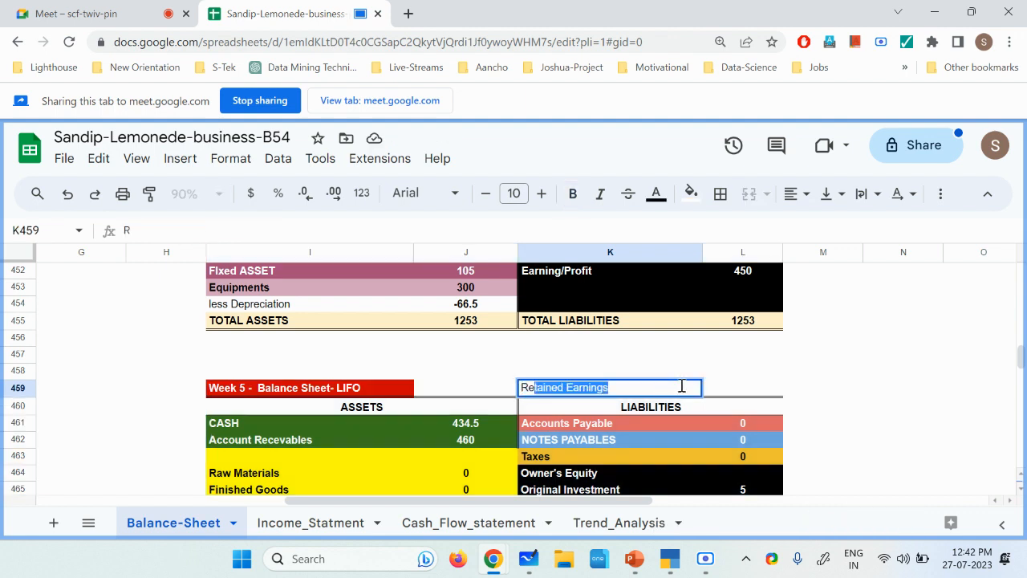
pyautogui.write('ceive money form')
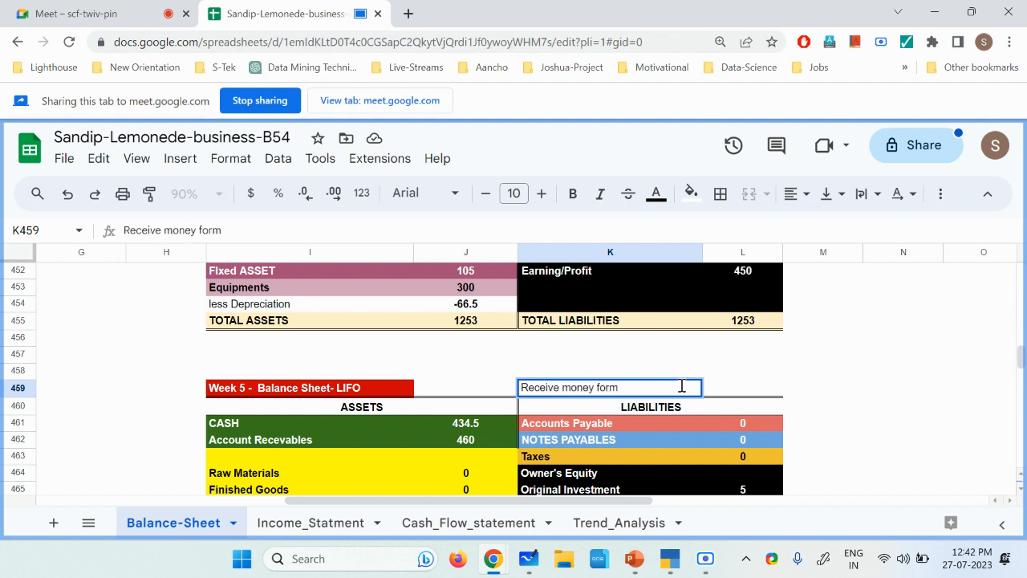
pyautogui.press('BackSpace')
pyautogui.press('BackSpace')
pyautogui.press('BackSpace')
pyautogui.press('BackSpace')
pyautogui.write('from Customers')
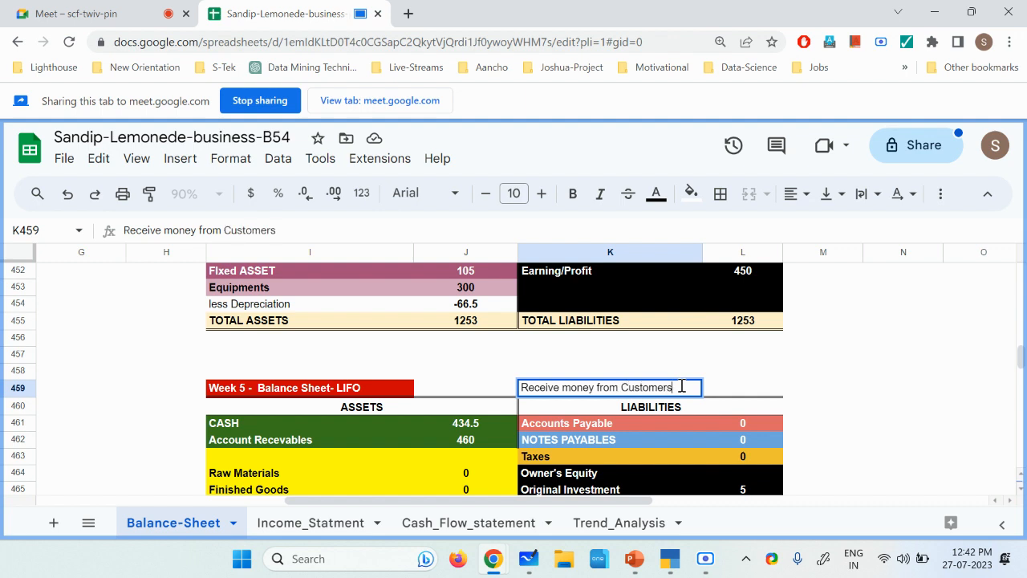
pyautogui.press('Return')
# Step: Append +460 to the CASH formula in J461 of the copied Week 5 balance sheet
pyautogui.scroll(-1, 313, 435)
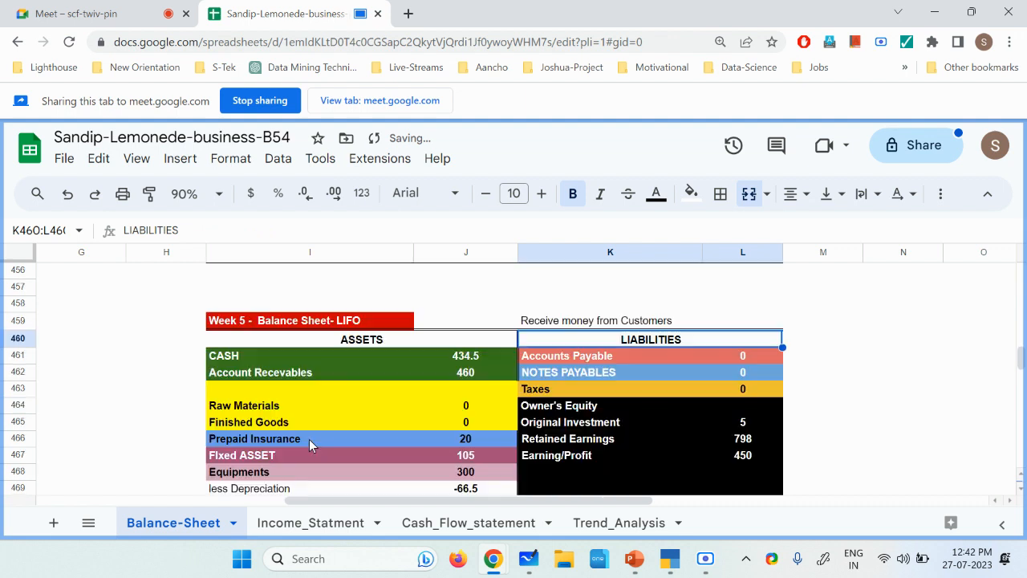
pyautogui.click(247, 356)
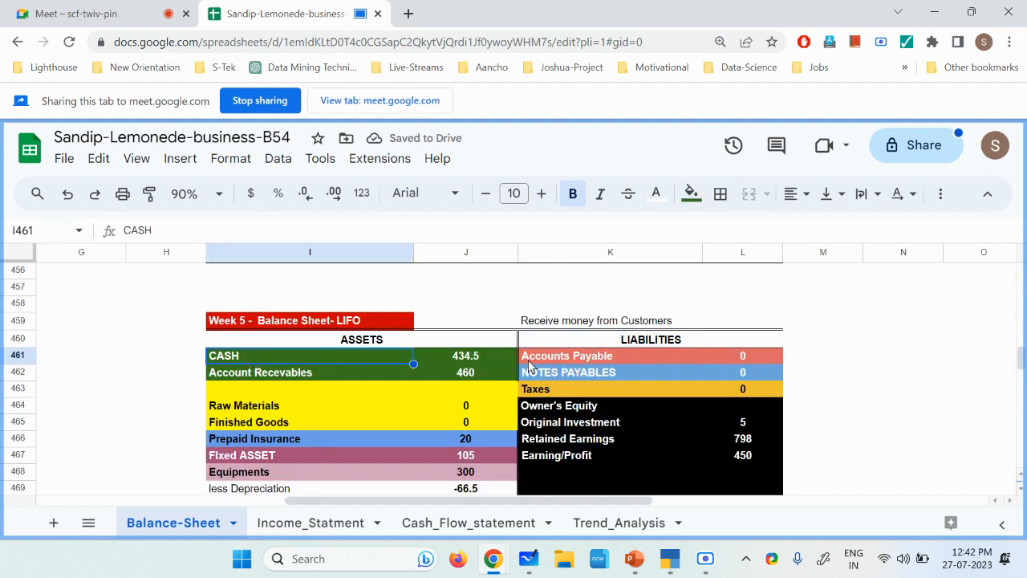
pyautogui.click(465, 374)
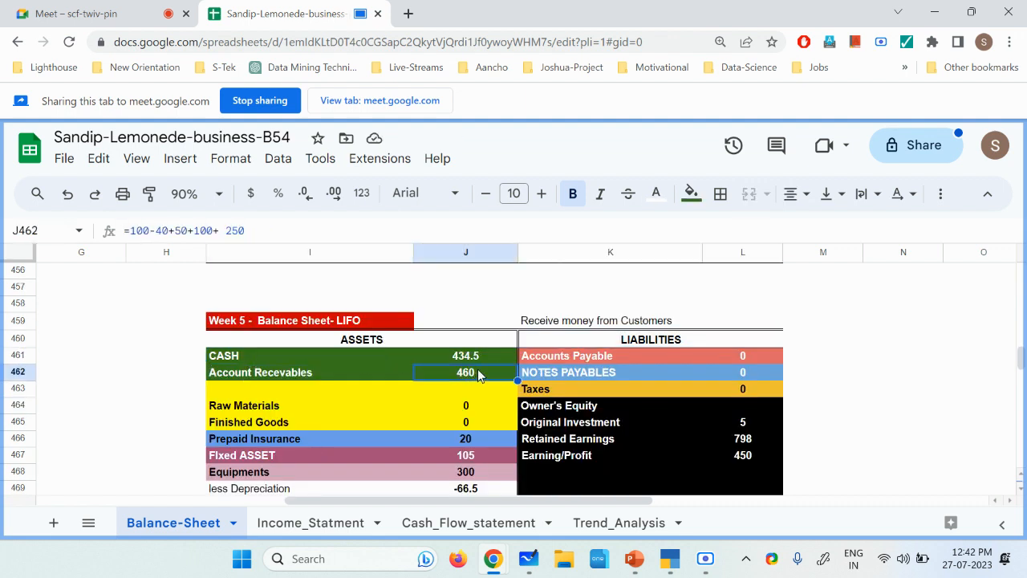
pyautogui.doubleClick(489, 360)
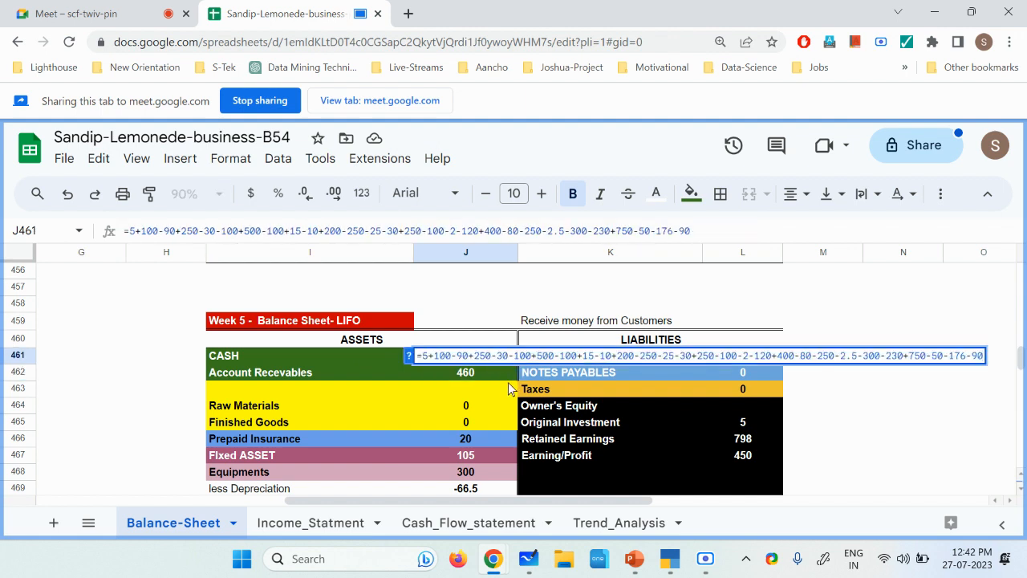
pyautogui.write('+')
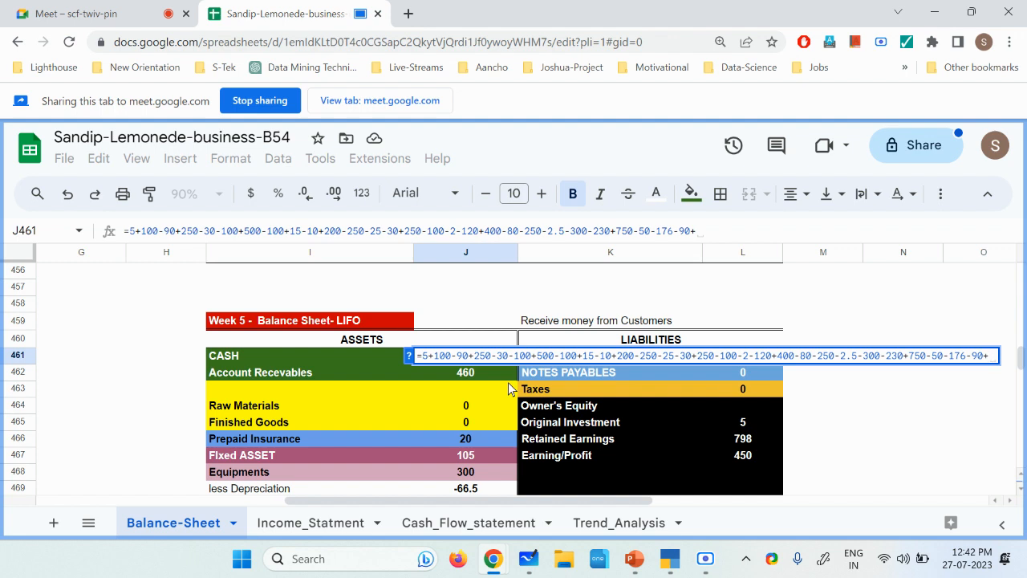
pyautogui.write('460')
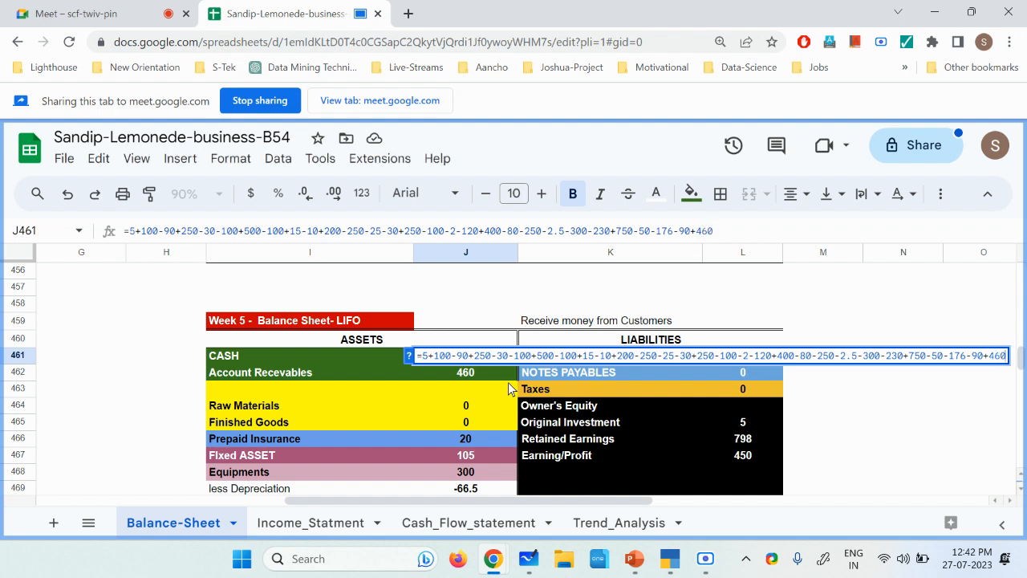
pyautogui.press('Return')
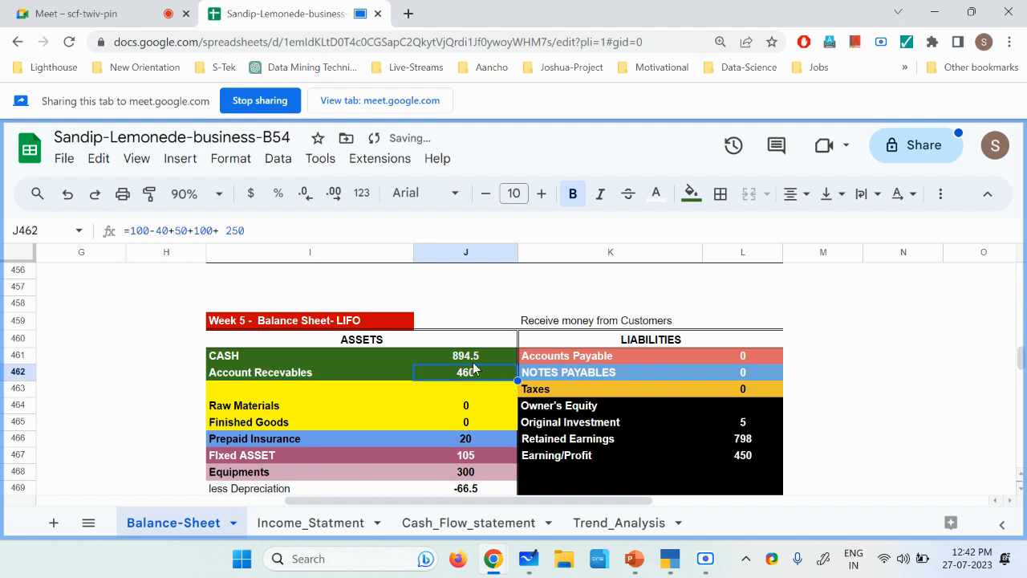
# Step: Append -460 to the Account Recevables formula in J462 of the copied Week 5 balance sheet
pyautogui.click(260, 373)
pyautogui.click(494, 377)
pyautogui.doubleClick(493, 372)
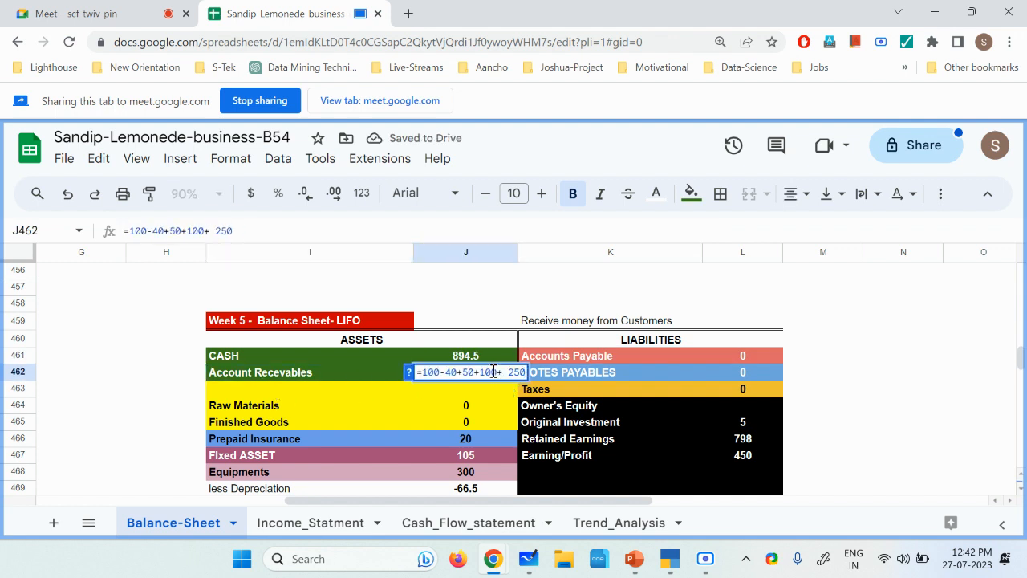
pyautogui.write('-')
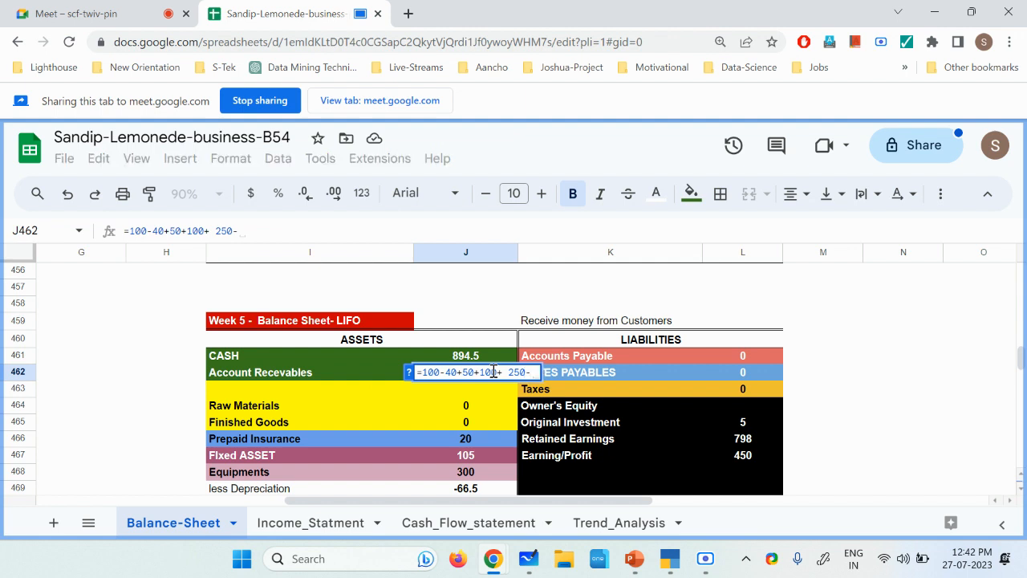
pyautogui.write('460')
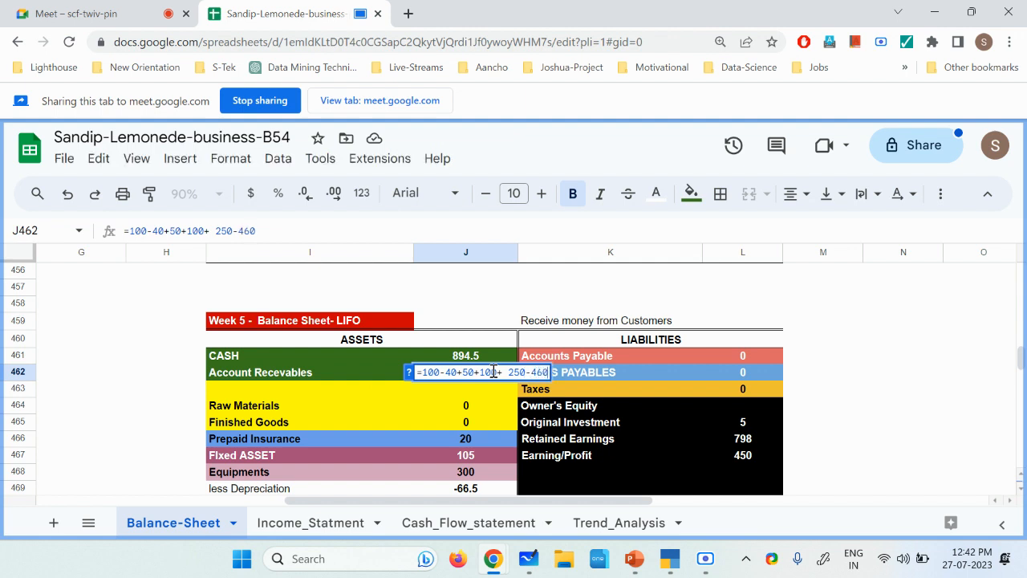
pyautogui.press('Return')
pyautogui.scroll(-1, 517, 434)
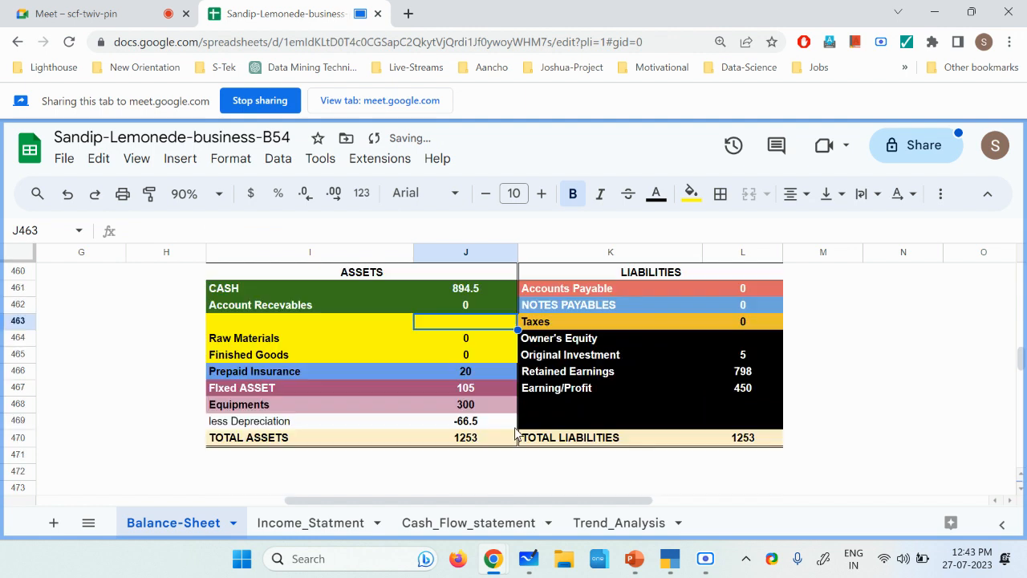
pyautogui.scroll(1, 516, 434)
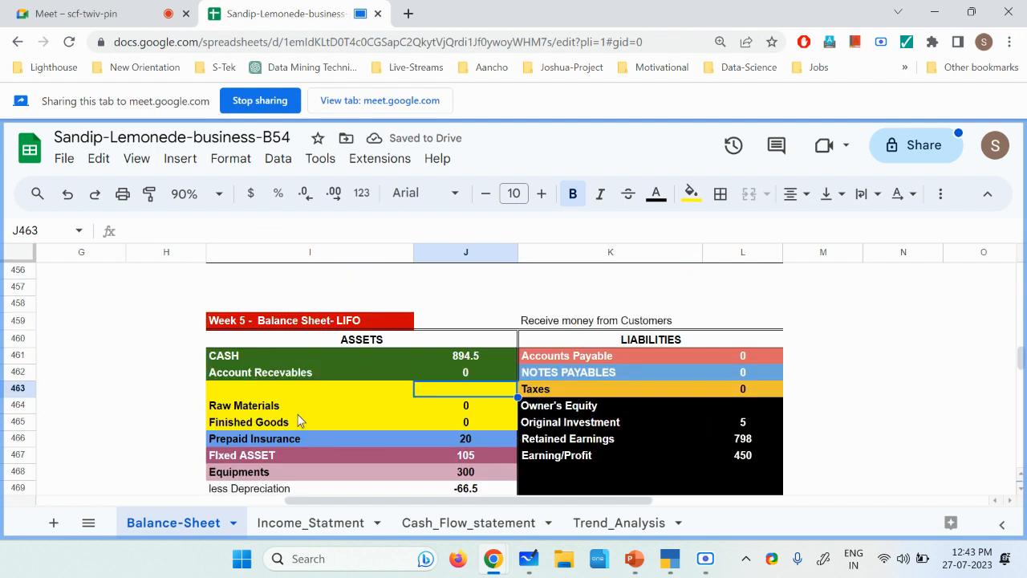
pyautogui.click(303, 378)
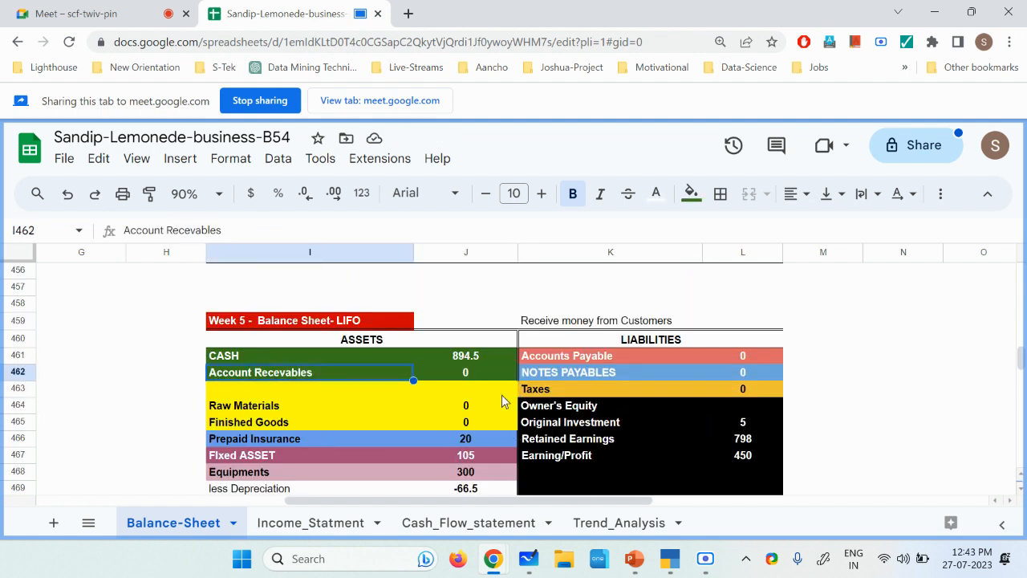
pyautogui.click(706, 567)
pyautogui.click(743, 521)
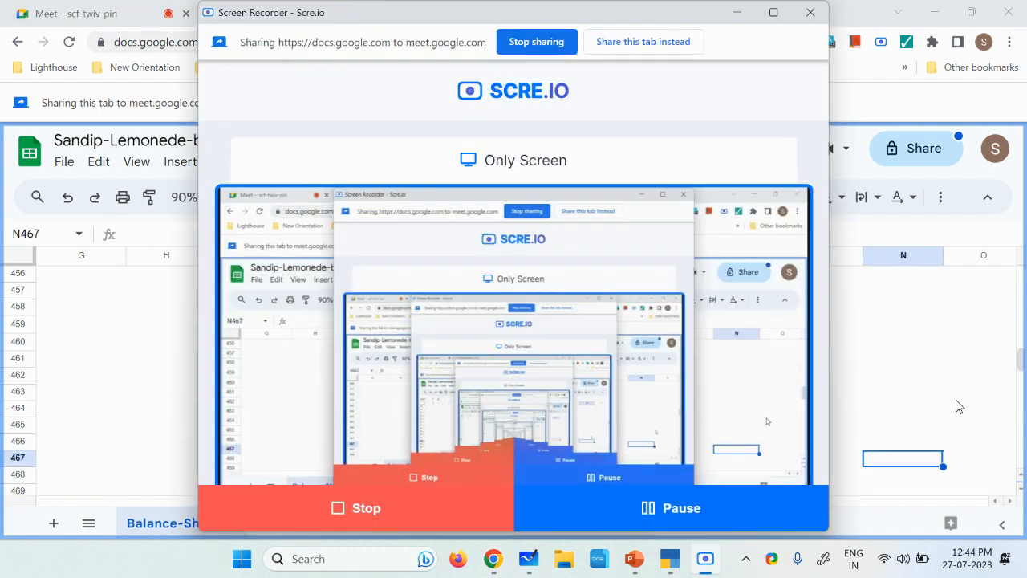
pyautogui.click(955, 399)
pyautogui.scroll(-1, 585, 409)
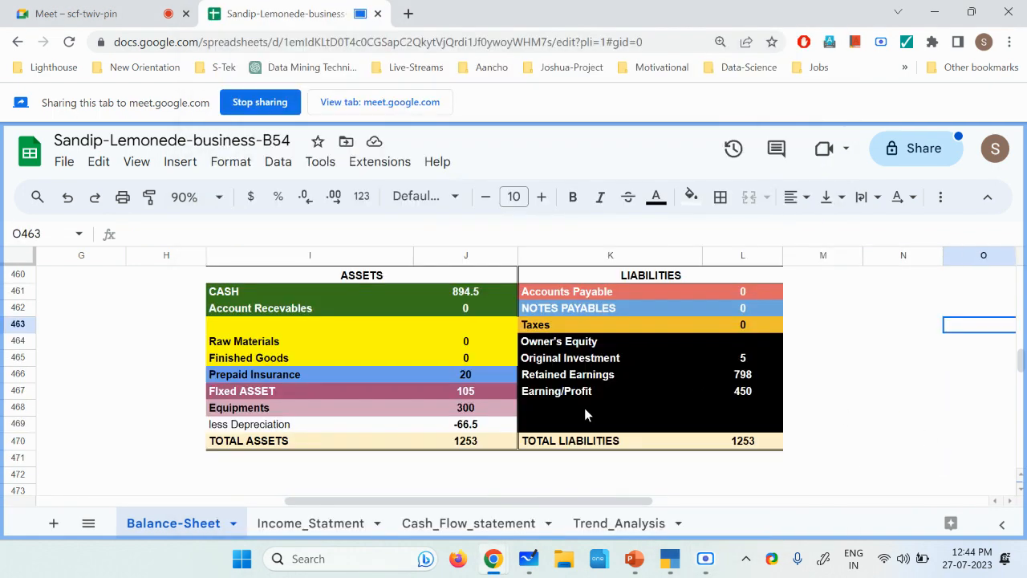
pyautogui.scroll(-1, 560, 465)
pyautogui.scroll(1, 554, 466)
# Step: In the Cash_Flow_statement sheet, change the Week 5 COLLECTIONS value in H5 to the formula =750+ 460
pyautogui.click(480, 527)
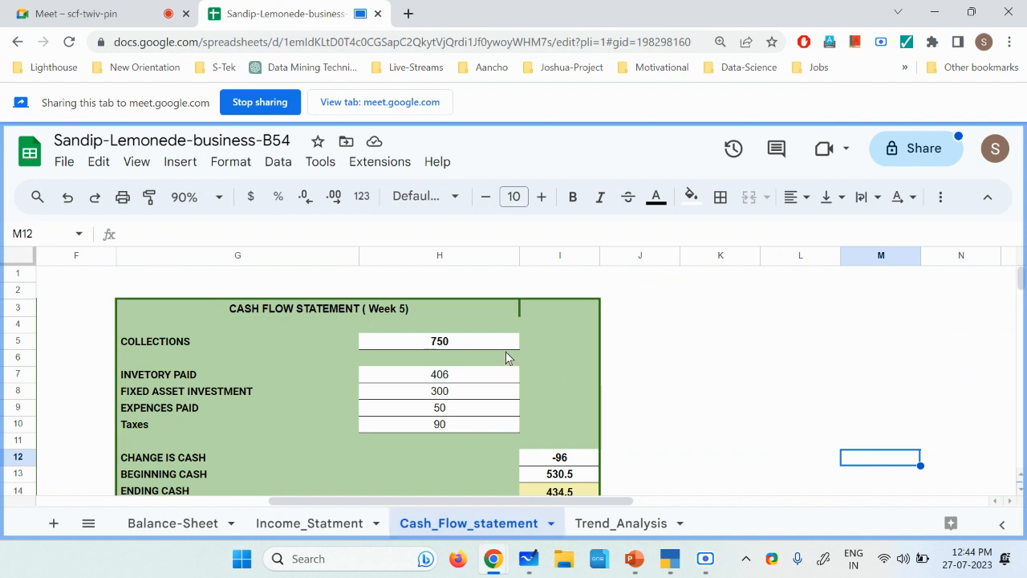
pyautogui.click(462, 345)
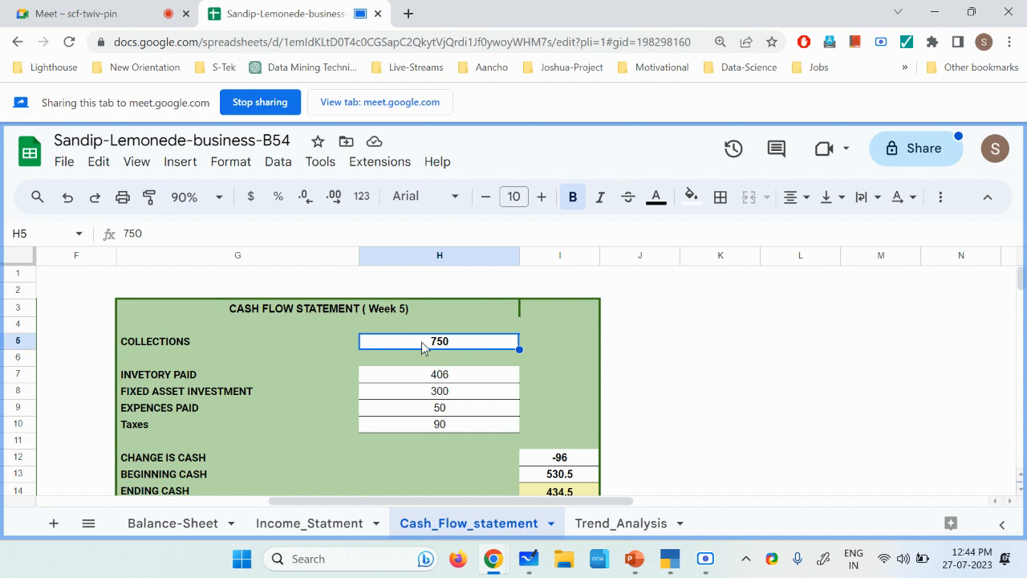
pyautogui.doubleClick(432, 343)
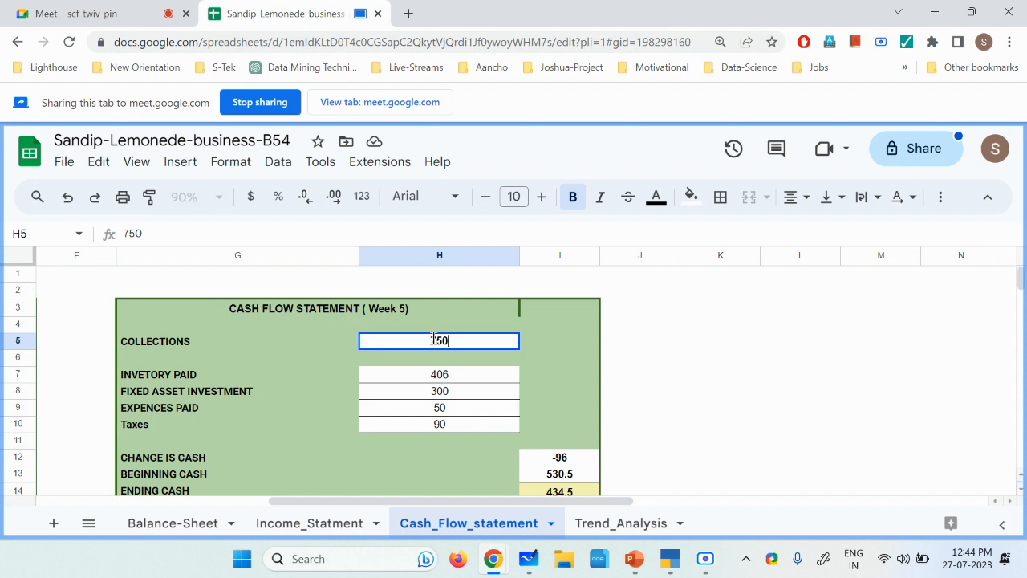
pyautogui.write('=')
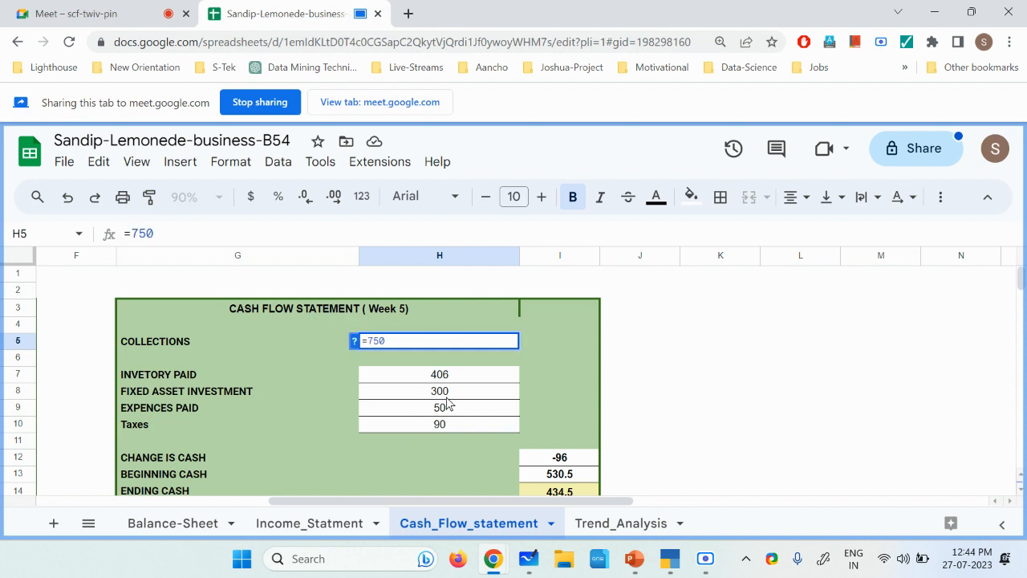
pyautogui.click(416, 343)
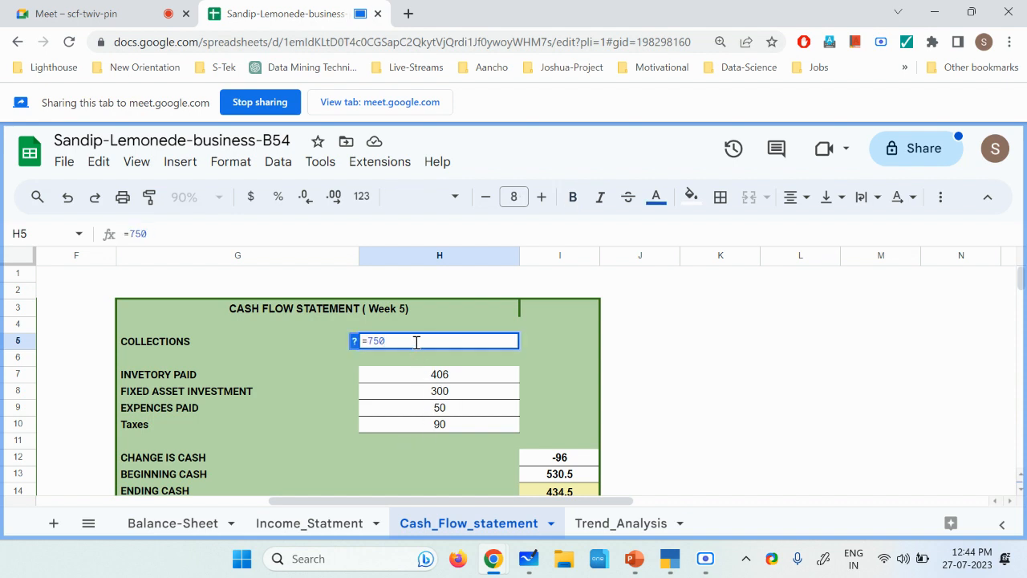
pyautogui.write('+ 460')
pyautogui.press('Return')
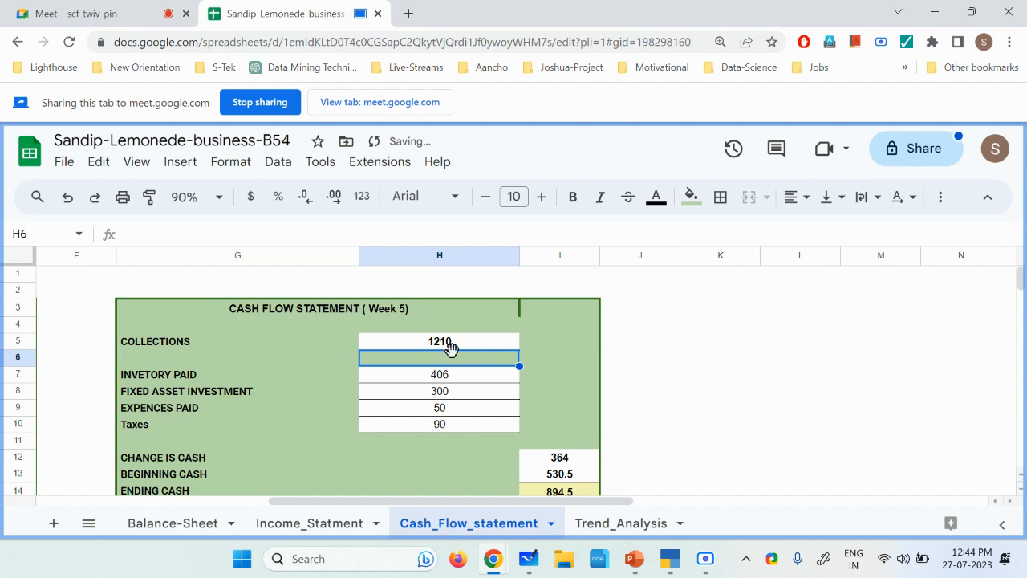
pyautogui.click(698, 566)
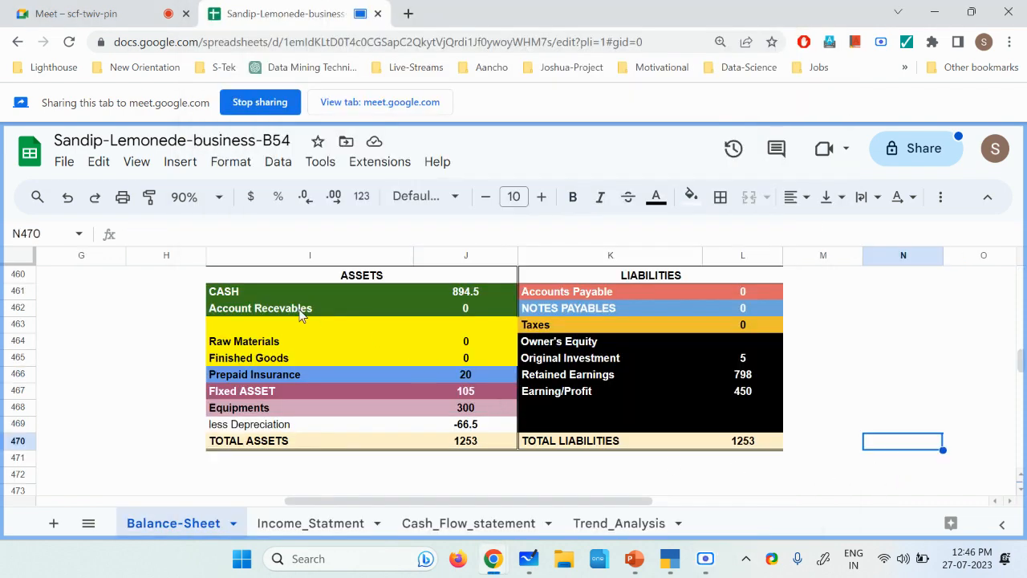
pyautogui.click(301, 313)
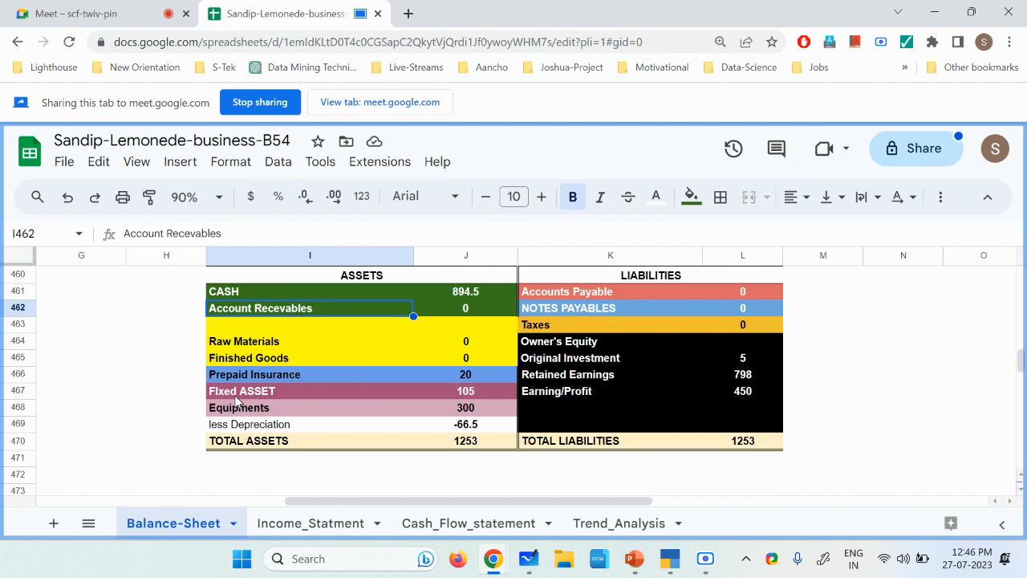
pyautogui.click(255, 377)
pyautogui.click(474, 378)
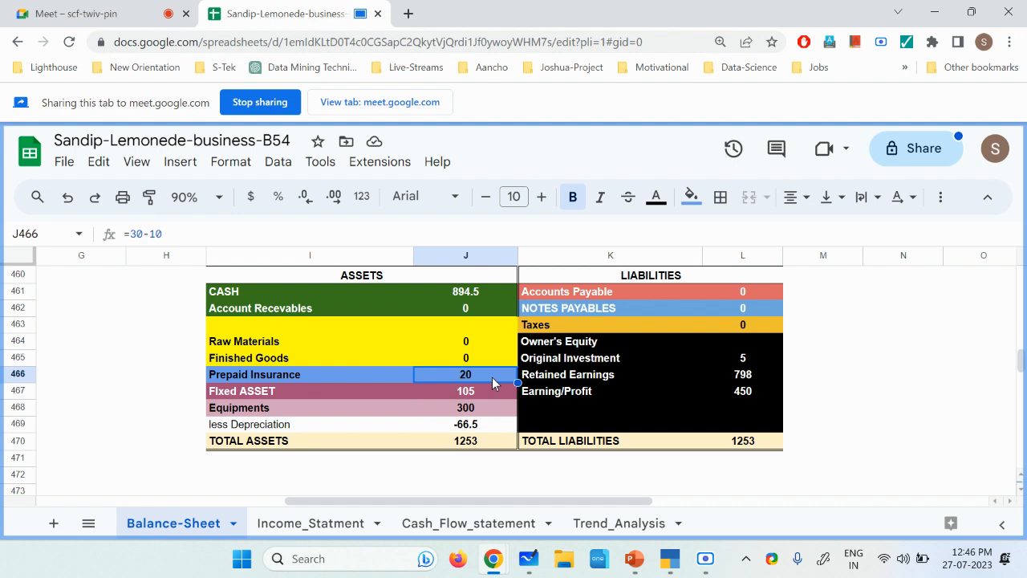
pyautogui.write('0')
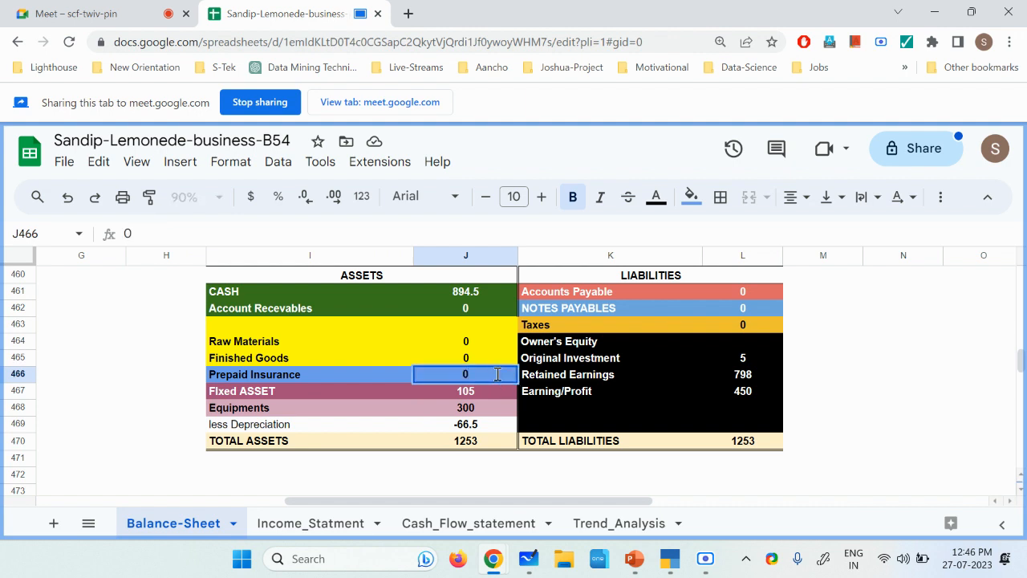
pyautogui.press('Escape')
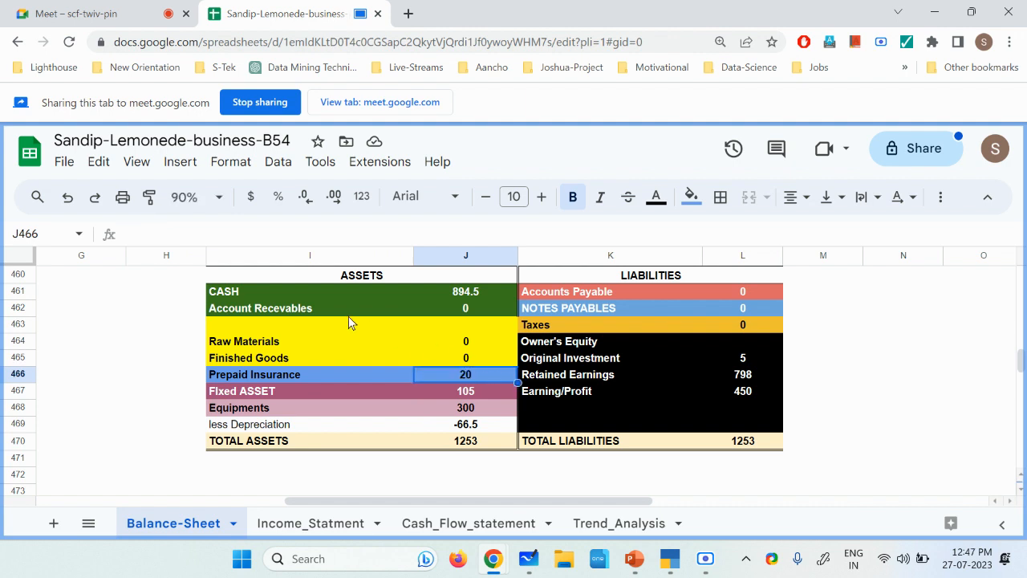
# Step: In the Balance-Sheet sheet, copy the Week 5 balance sheet I459:L471 and paste it at I474
pyautogui.scroll(2, 301, 311)
pyautogui.click(242, 324)
pyautogui.moveTo(523, 371); pyautogui.dragTo(768, 400)
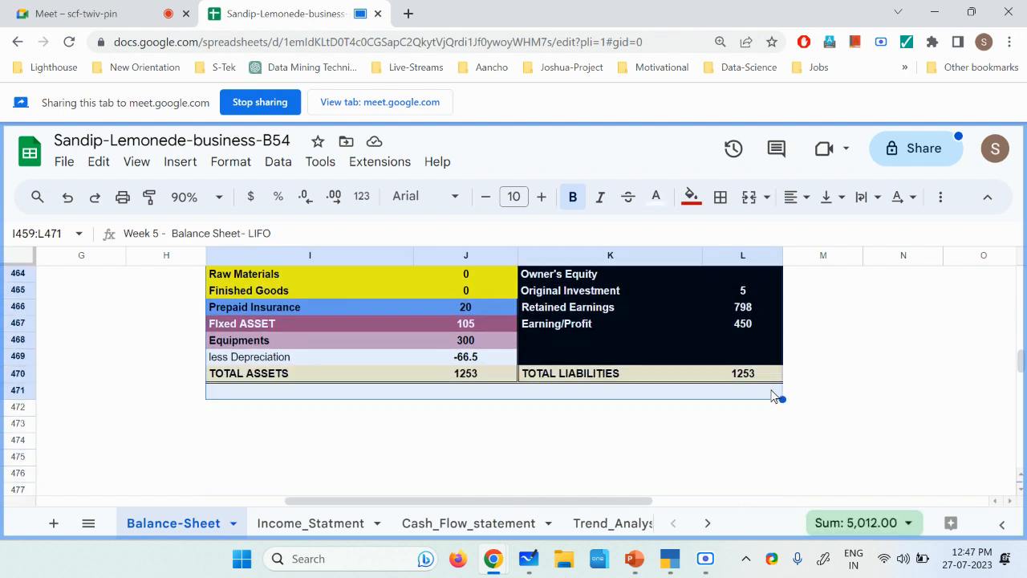
pyautogui.hotkey('ctrl', 'c')
pyautogui.click(241, 430)
pyautogui.click(225, 443)
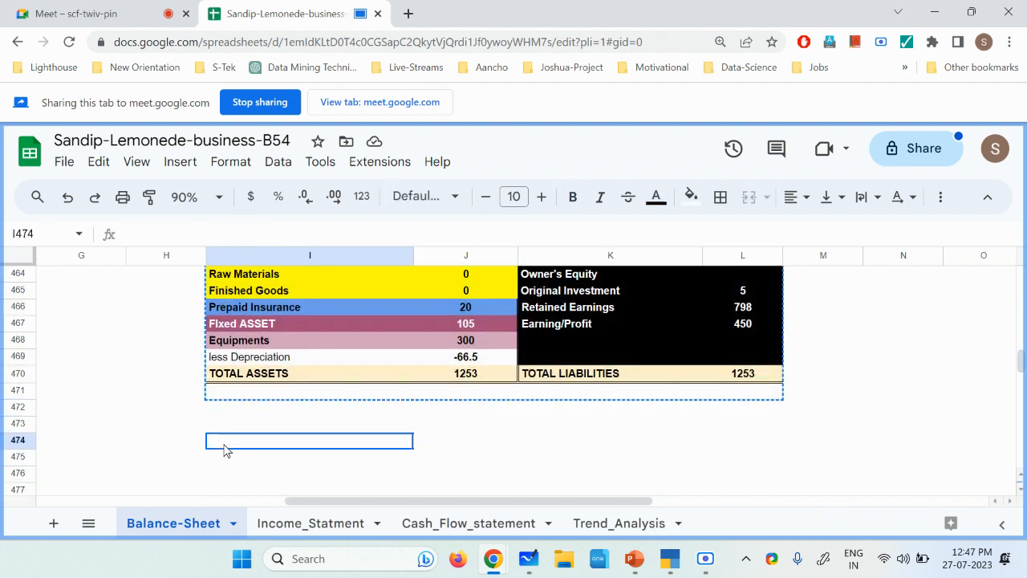
pyautogui.hotkey('ctrl', 'v')
pyautogui.scroll(-5, 277, 456)
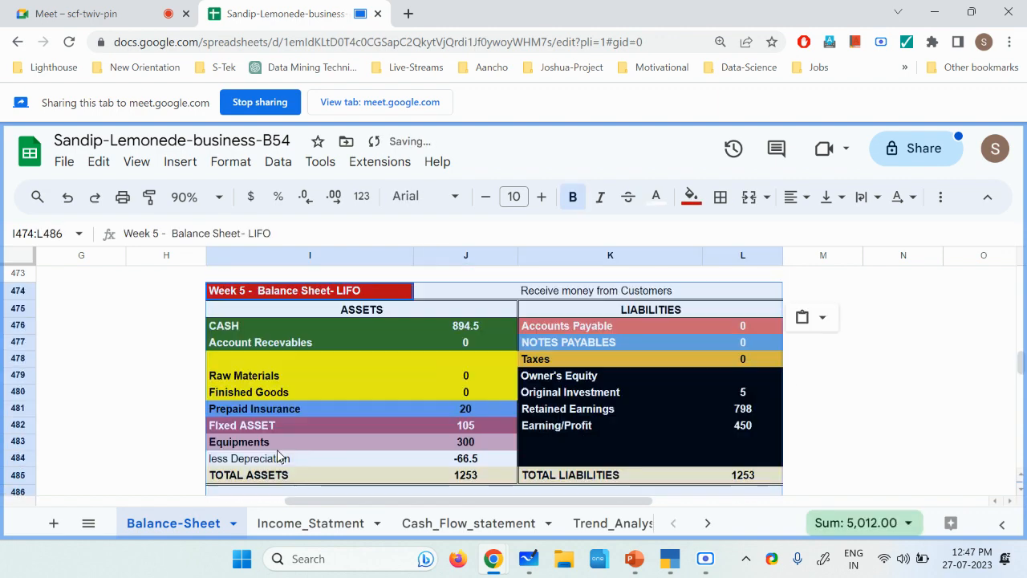
# Step: Replace the "Receive money from Customers" label in K474 of the new balance sheet copy with "Insurance Policy returned"
pyautogui.click(568, 294)
pyautogui.doubleClick(568, 293)
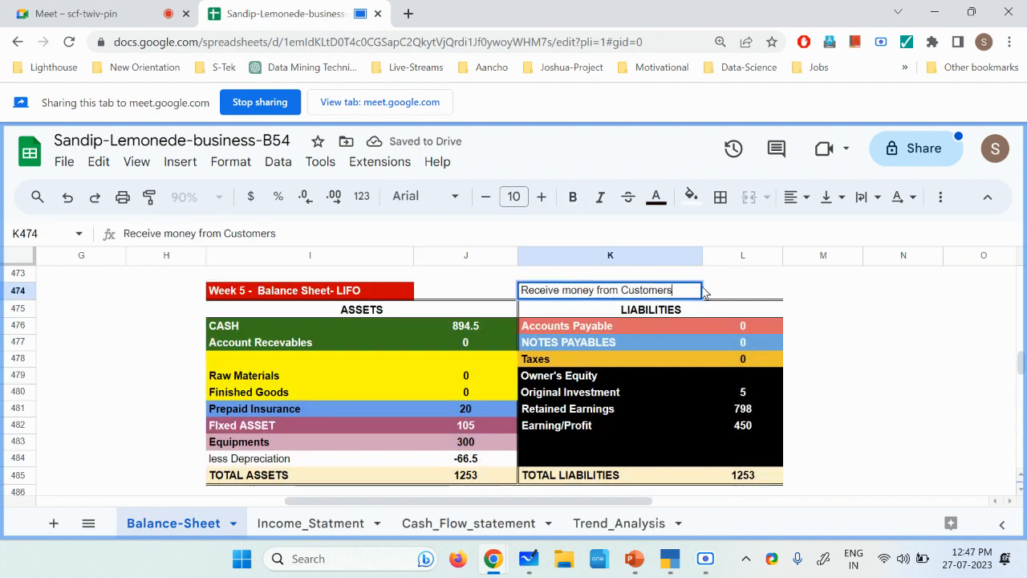
pyautogui.moveTo(681, 291); pyautogui.dragTo(524, 303)
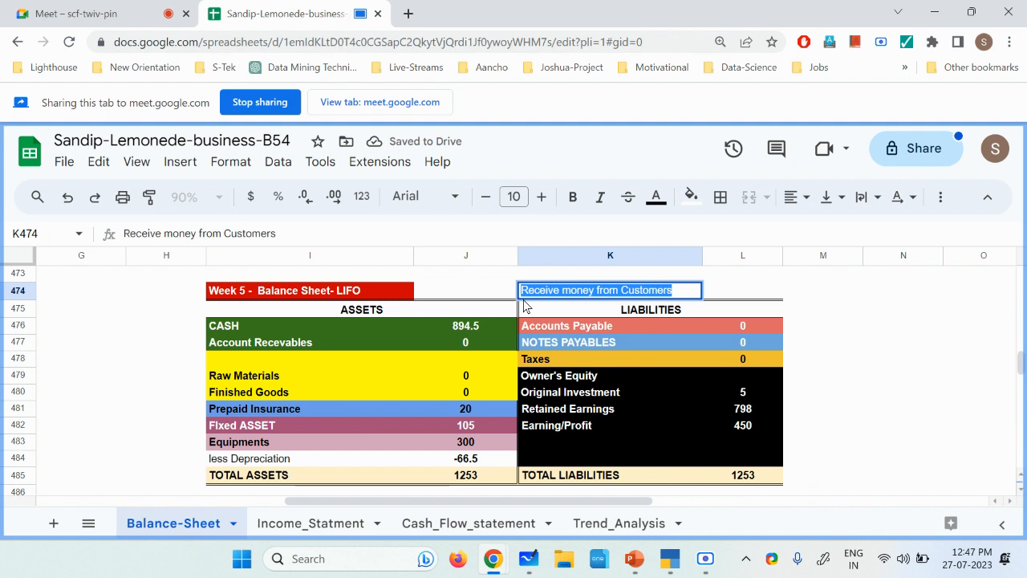
pyautogui.write('I')
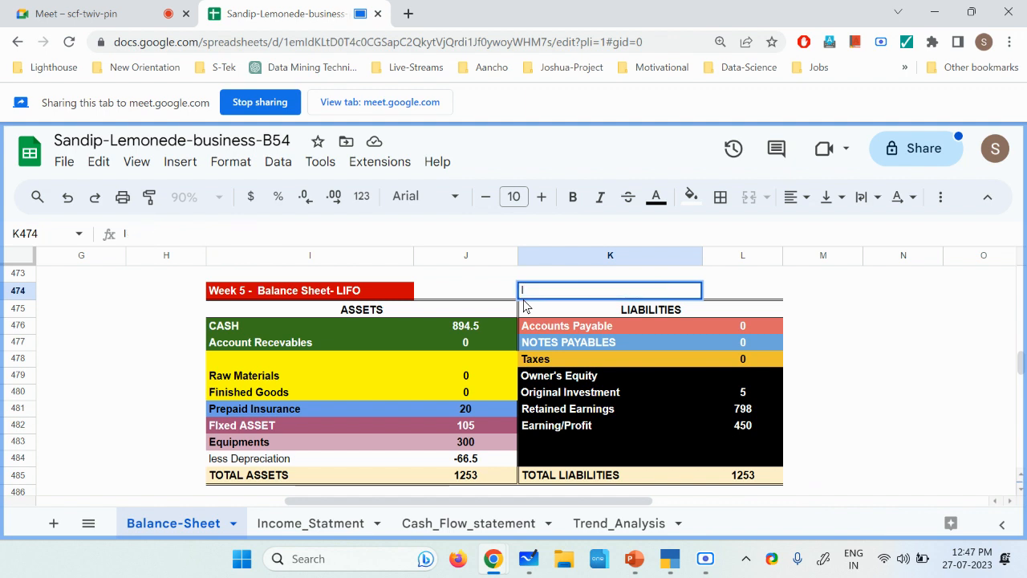
pyautogui.write('nsu')
pyautogui.write('rance ')
pyautogui.write('Poli')
pyautogui.write('y ')
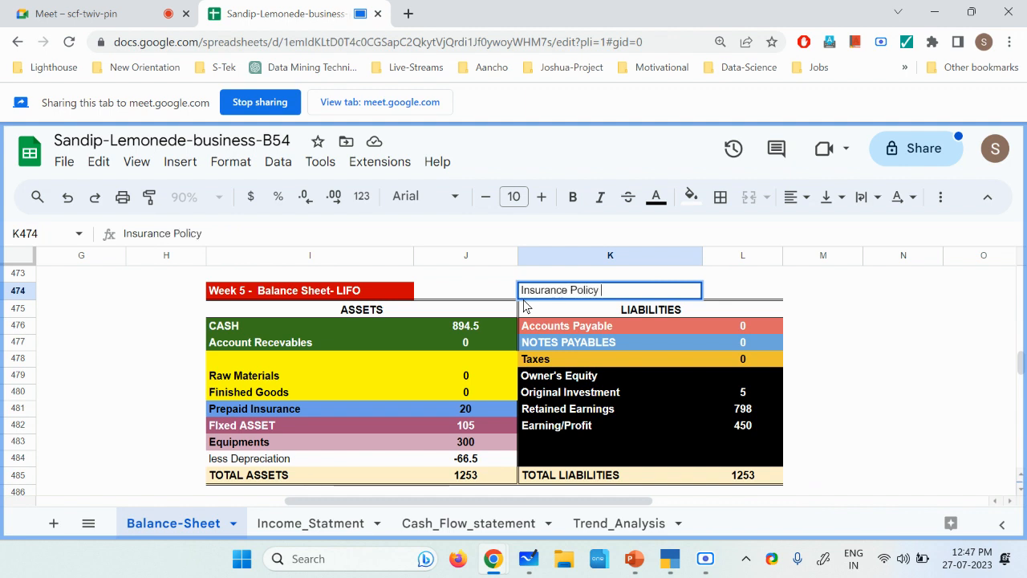
pyautogui.write('returned')
pyautogui.press('Return')
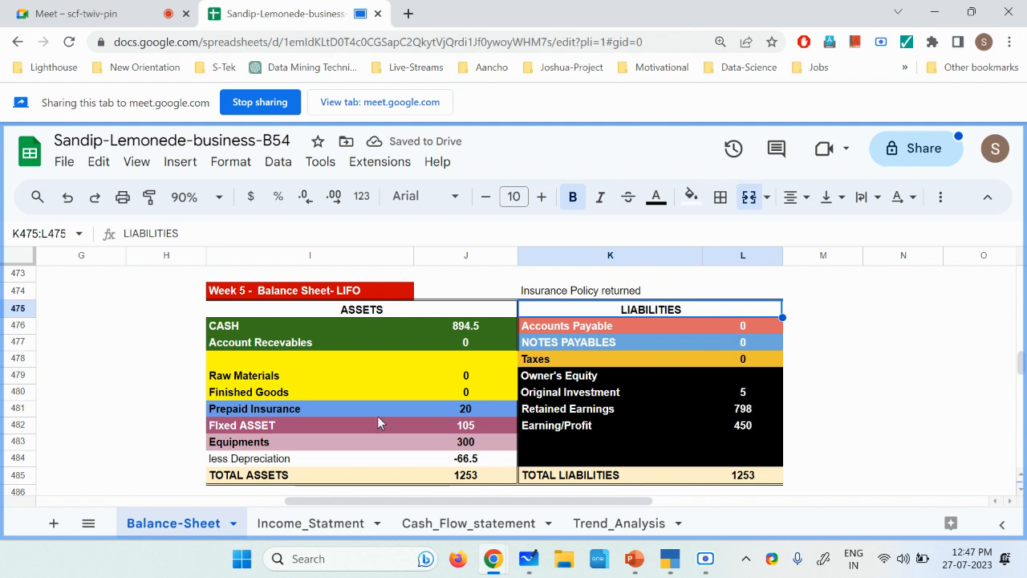
# Step: Set Prepaid Insurance in J481 of the "Insurance Policy returned" balance sheet to 0
pyautogui.click(342, 413)
pyautogui.click(483, 412)
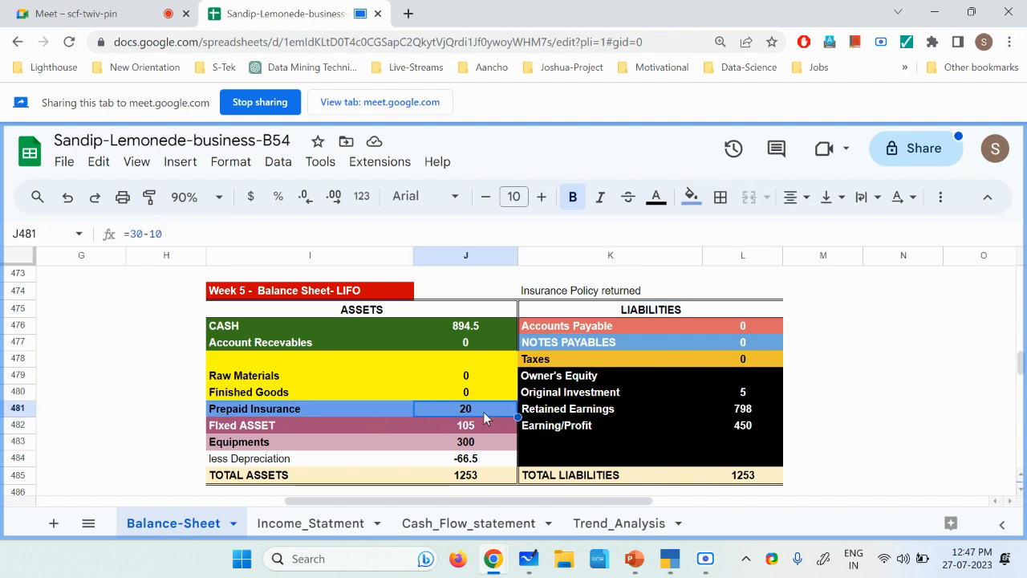
pyautogui.write('0')
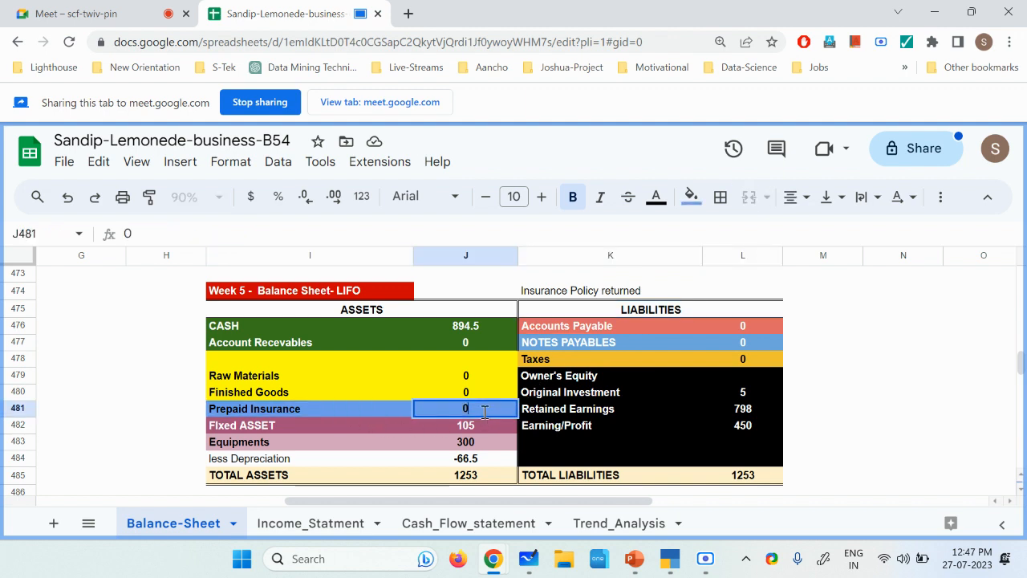
pyautogui.press('Return')
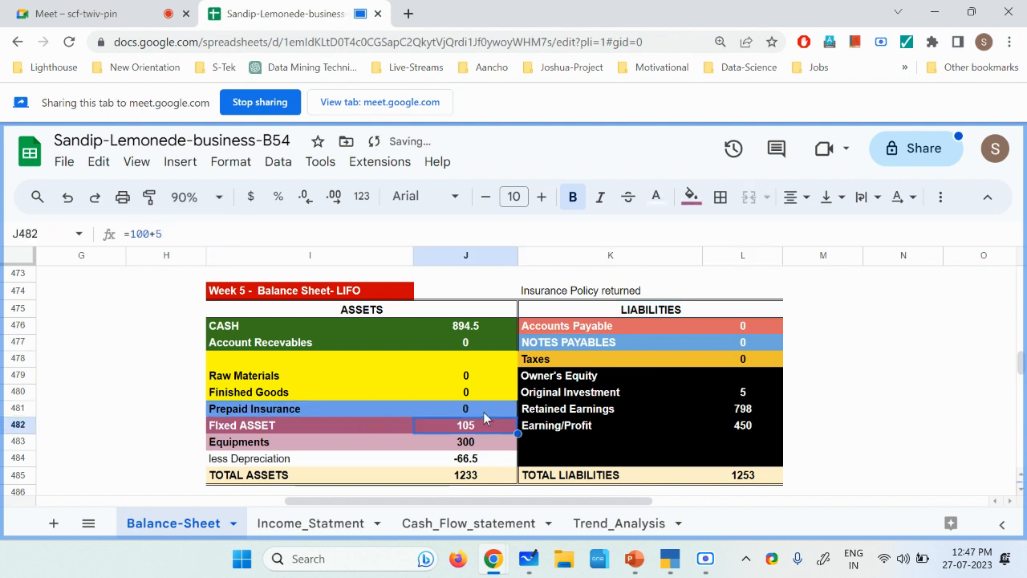
pyautogui.doubleClick(486, 325)
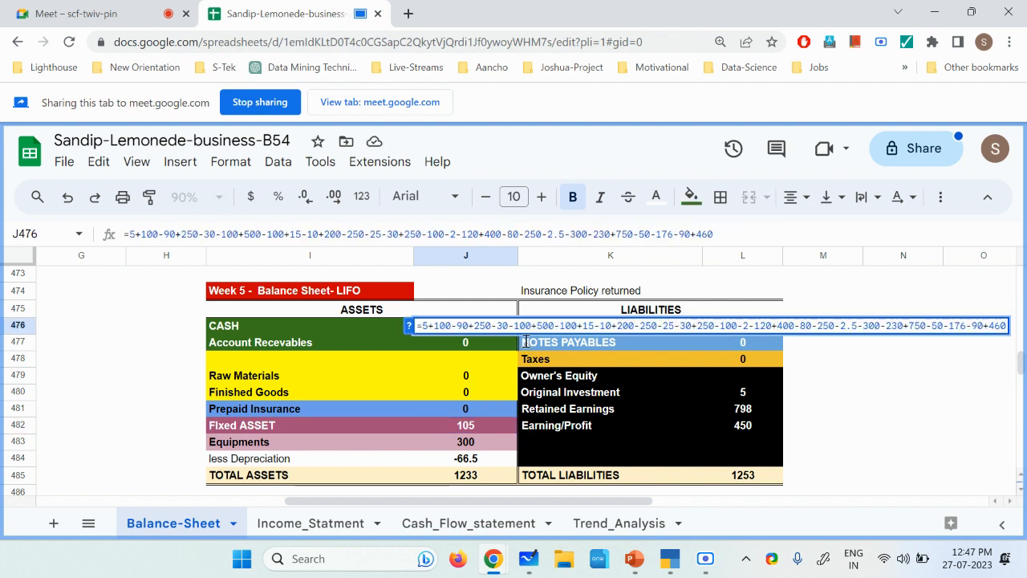
pyautogui.write('_20')
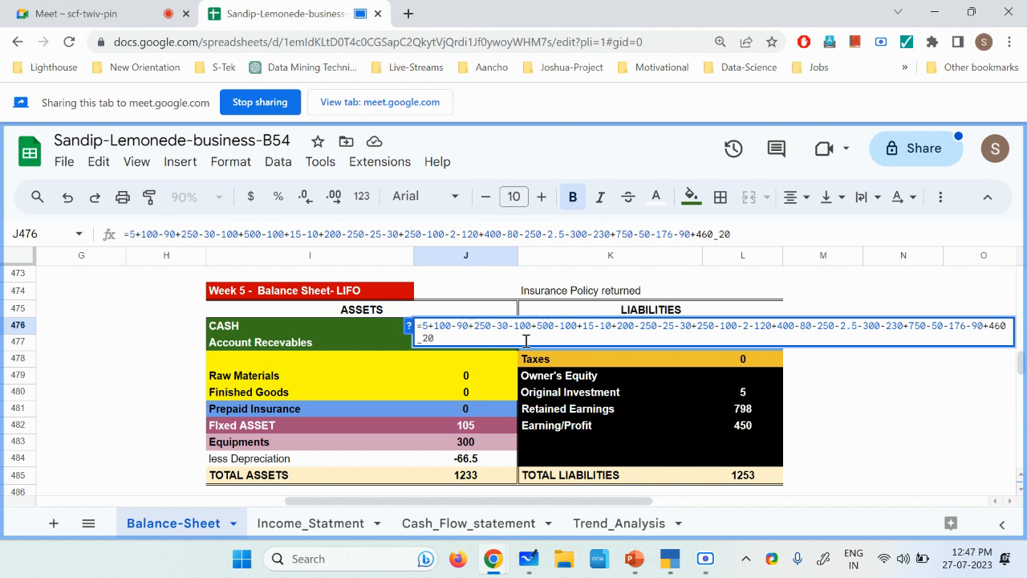
pyautogui.press('Return')
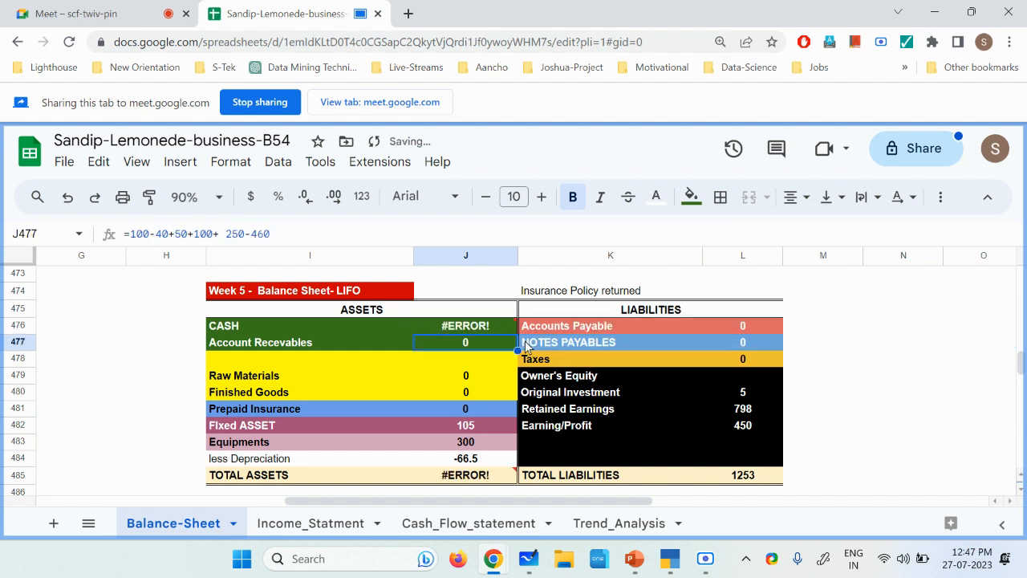
pyautogui.hotkey('ctrl', 'z')
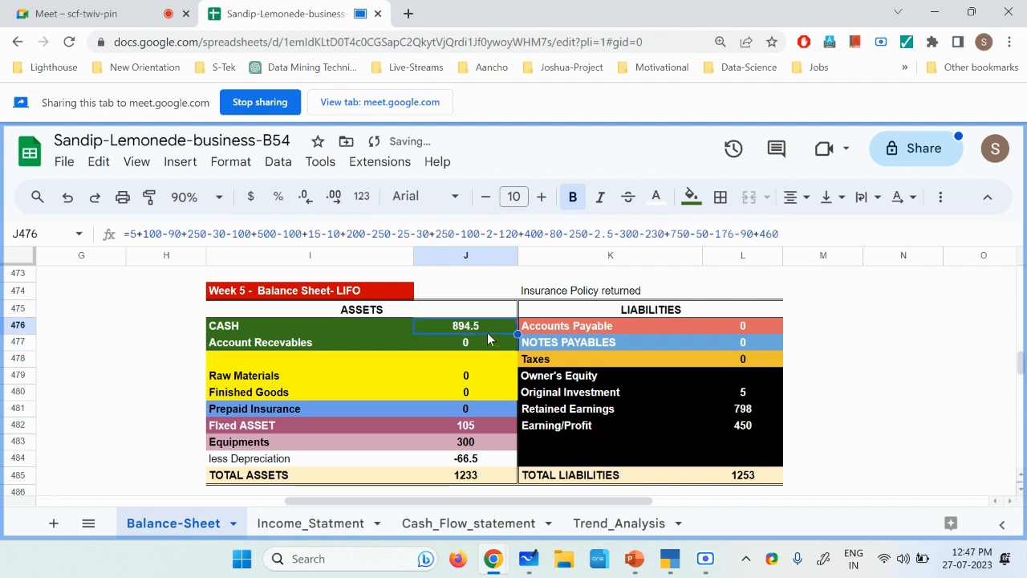
# Step: Append +20 to the end of the CASH formula in J476 of the "Insurance Policy returned" balance sheet
pyautogui.doubleClick(496, 325)
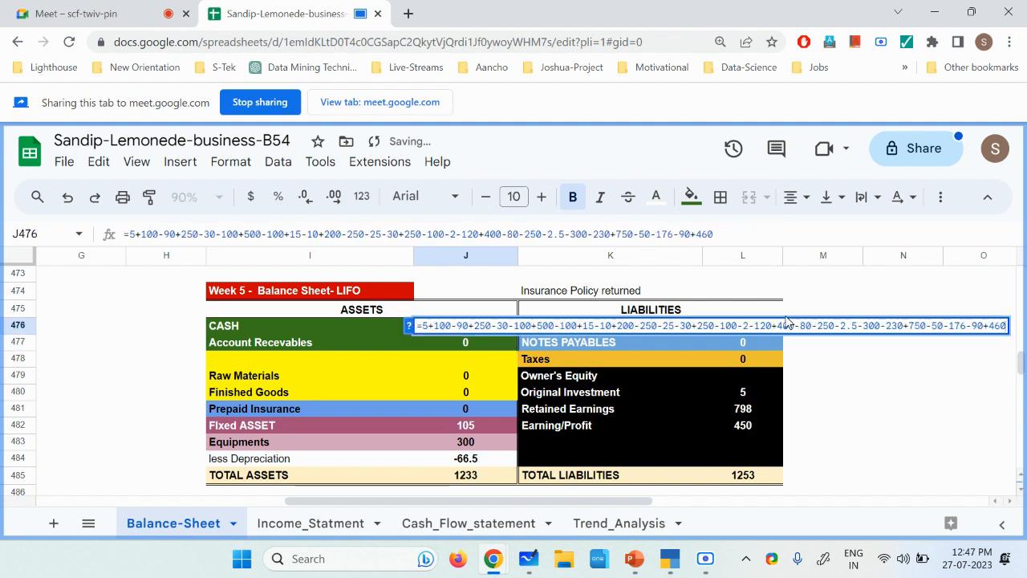
pyautogui.write('+20')
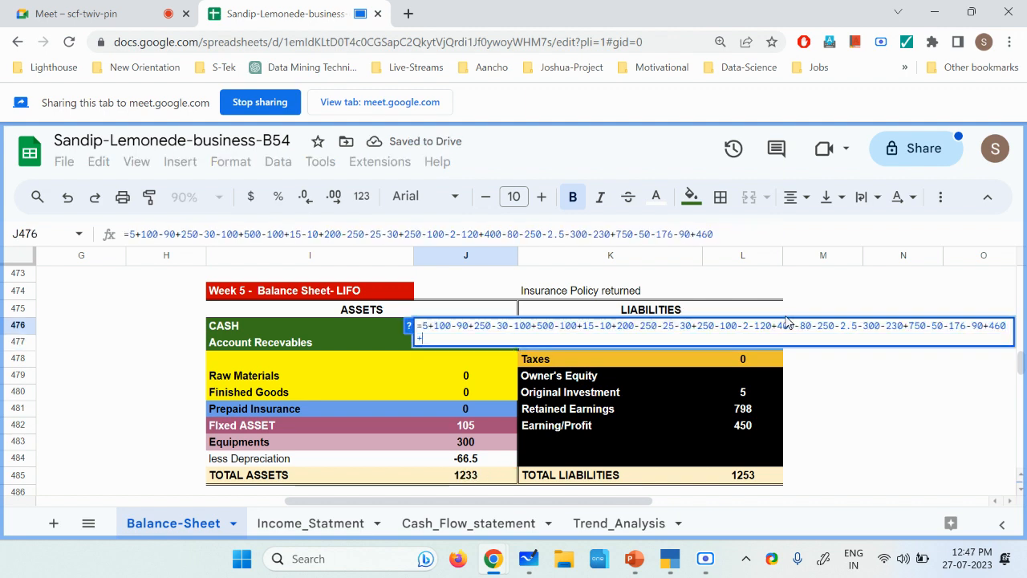
pyautogui.press('Return')
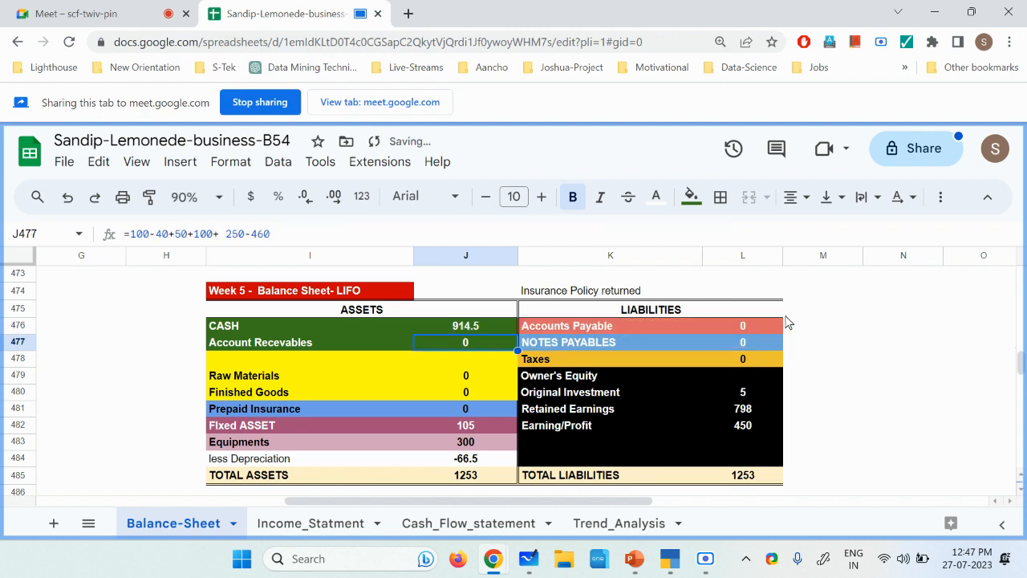
# Step: In the Cash_Flow_statement sheet, extend the Week 5 COLLECTIONS formula in H5 to =750 + 460 + 20
pyautogui.click(705, 561)
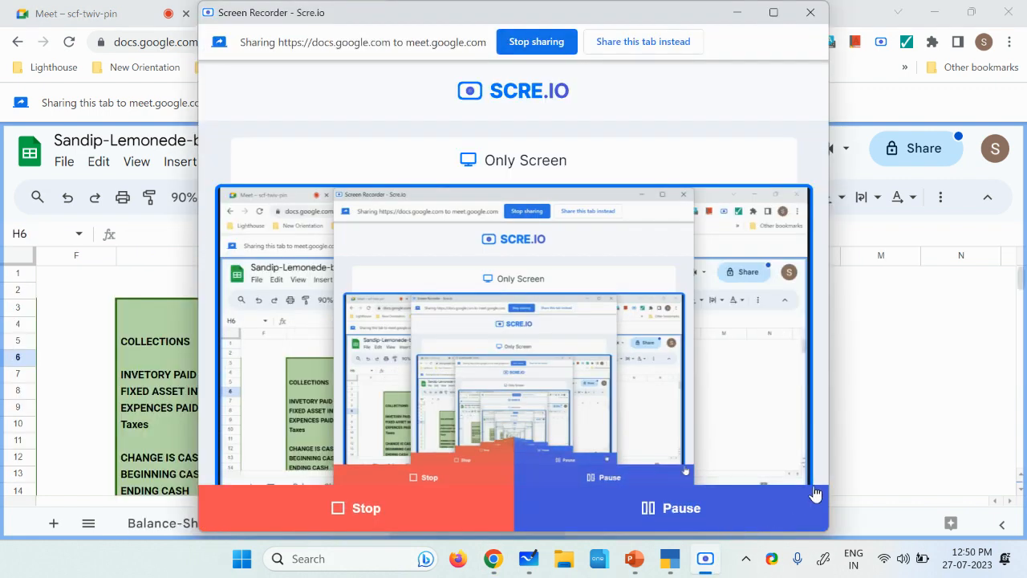
pyautogui.click(878, 457)
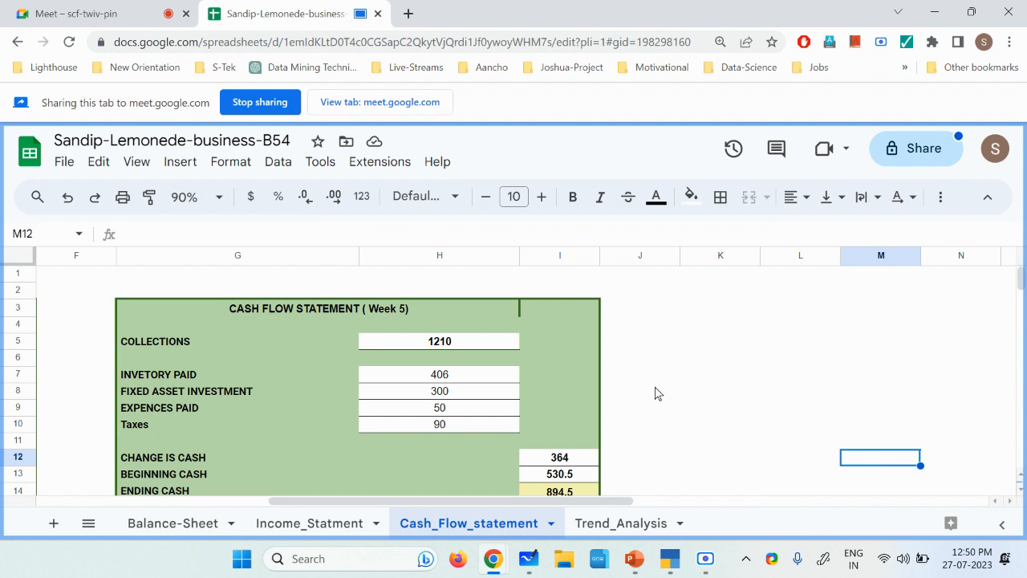
pyautogui.doubleClick(469, 343)
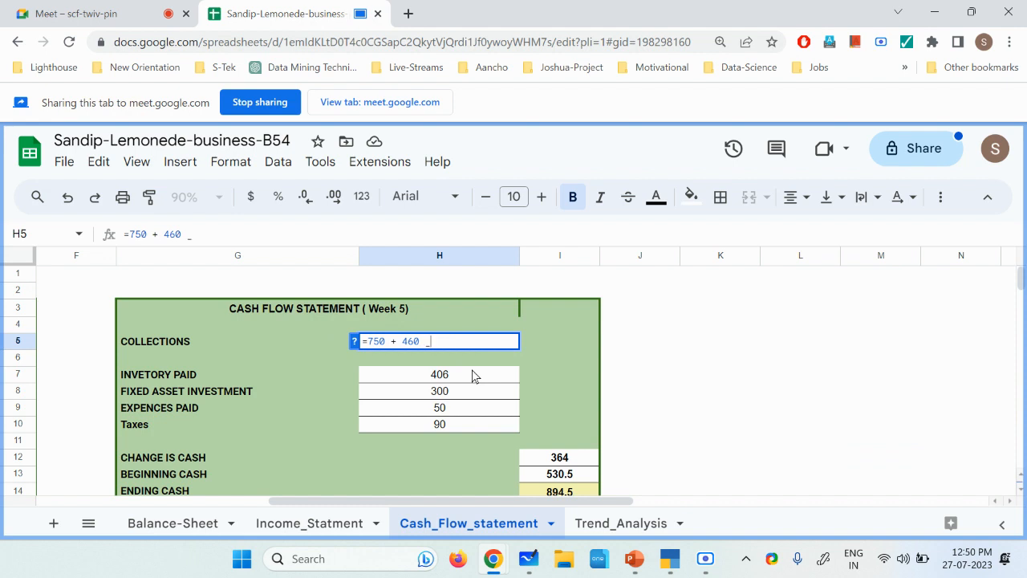
pyautogui.write('+ ')
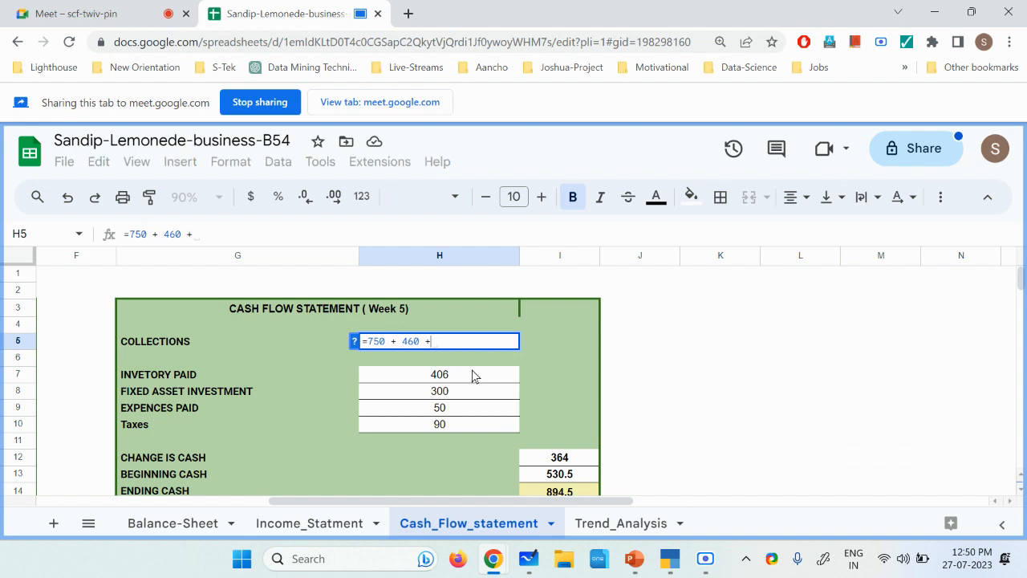
pyautogui.write('20')
pyautogui.press('Return')
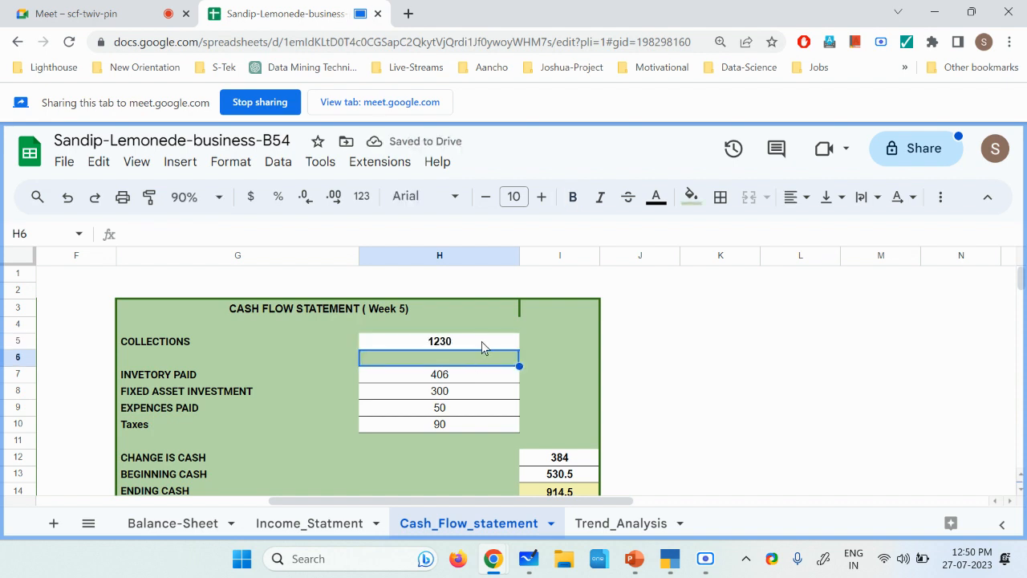
pyautogui.doubleClick(482, 341)
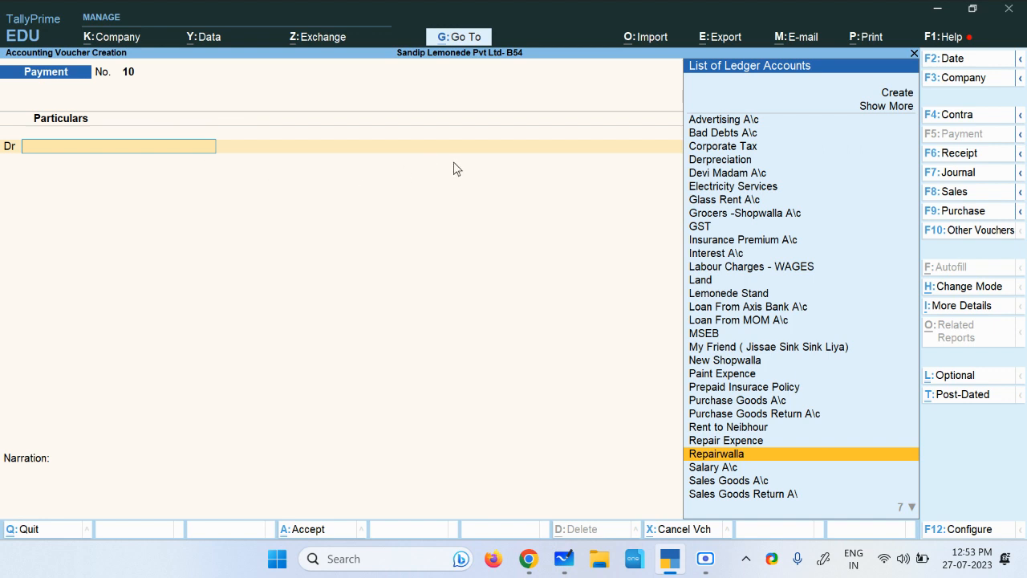
# Step: In TallyPrime, change the new voucher from Payment to Receipt and select "Udhar Pe Pinwale Bhaiya Paisa Jaldi Dedo" as the credited ledger
pyautogui.click(959, 153)
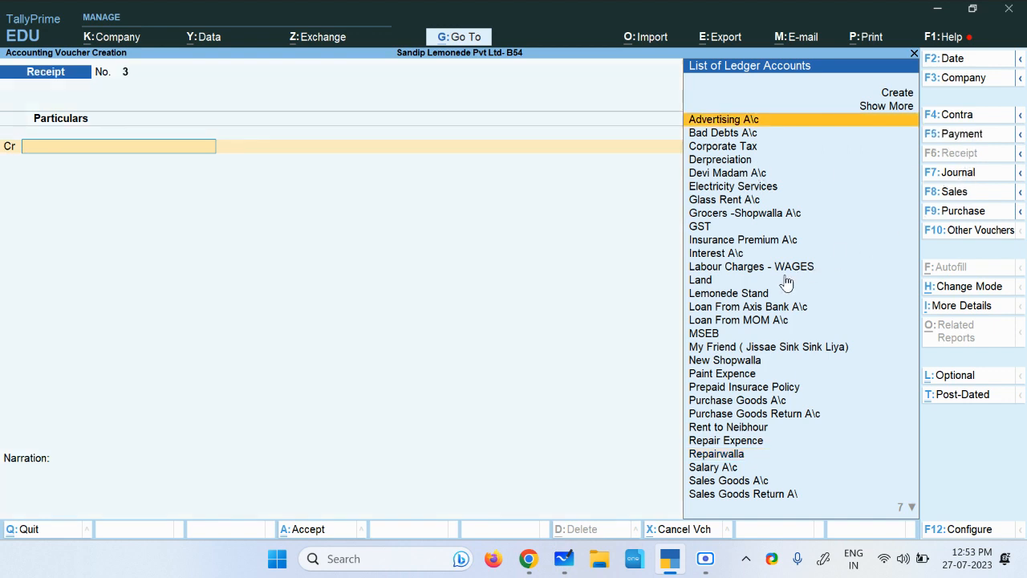
pyautogui.press('Down')
pyautogui.press('Up')
pyautogui.press('Down')
pyautogui.press('Down')
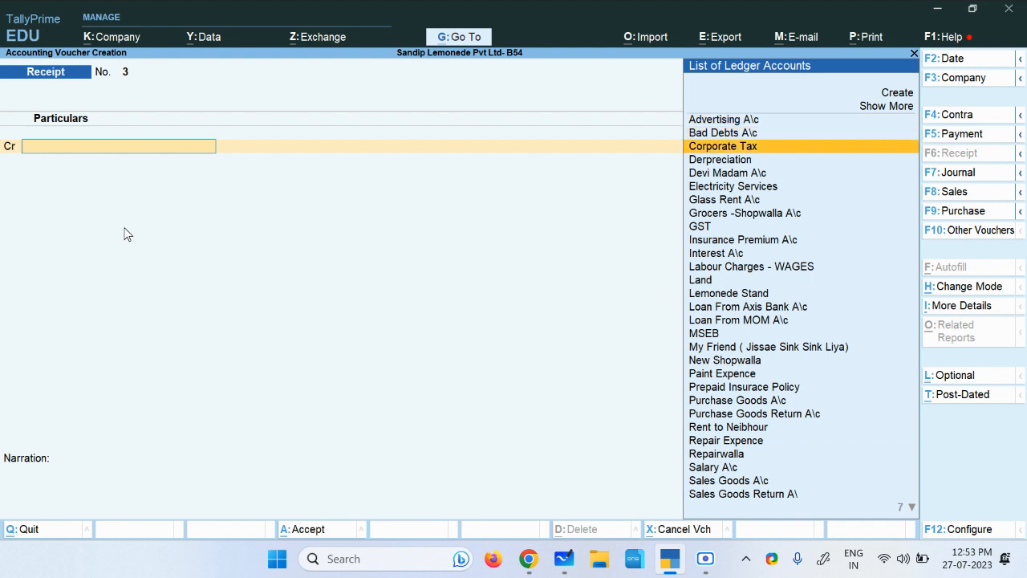
pyautogui.press('Down')
pyautogui.press('Down')
pyautogui.press('Down')
pyautogui.press('Down')
pyautogui.press('Up')
pyautogui.press('Up')
pyautogui.press('Down')
pyautogui.press('Down')
pyautogui.press('Down')
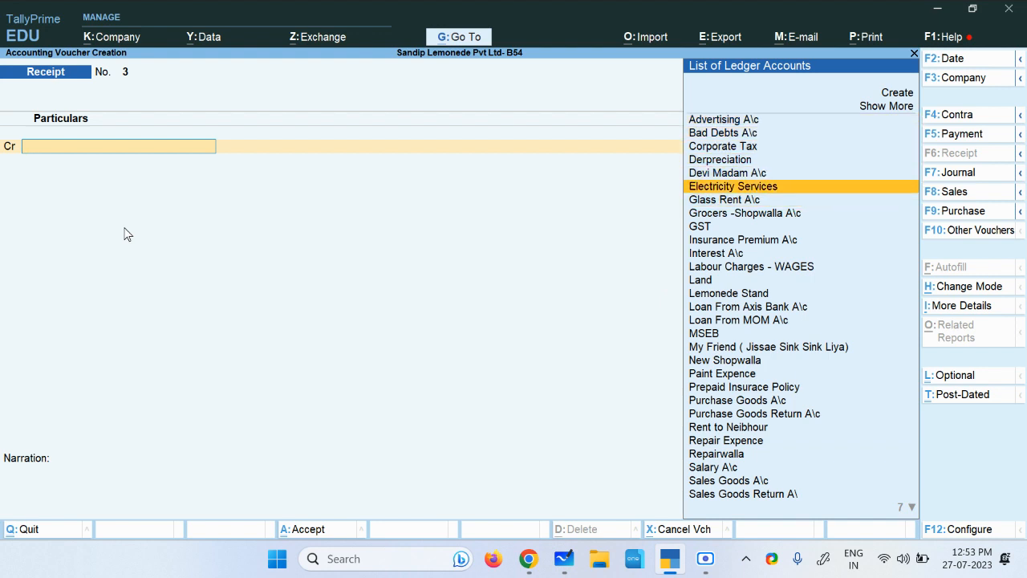
pyautogui.press('Down')
pyautogui.press('Down')
pyautogui.press('Down')
pyautogui.press('Down')
pyautogui.press('Down')
pyautogui.press('Down')
pyautogui.press('Down')
pyautogui.press('Down')
pyautogui.press('Down')
pyautogui.press('Down')
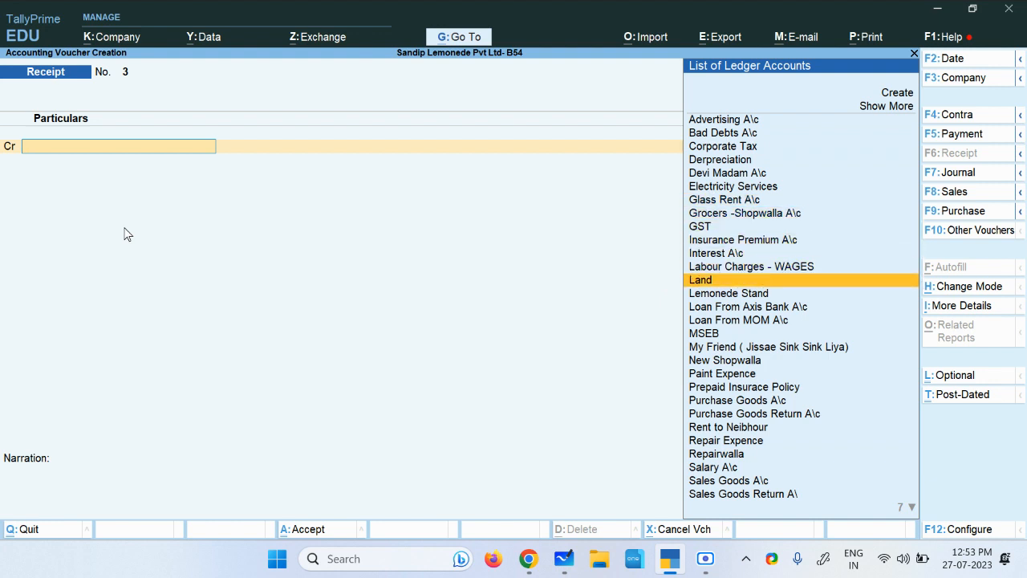
pyautogui.press('Down')
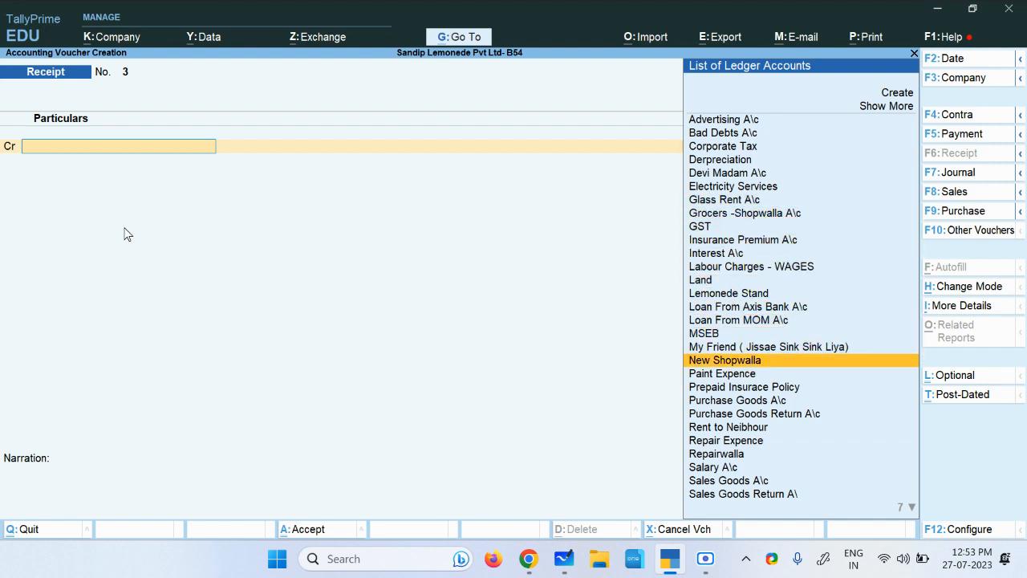
pyautogui.press('Down')
pyautogui.press('Down')
pyautogui.press('Down')
pyautogui.press('Down')
pyautogui.press('Down')
pyautogui.press('Down')
pyautogui.press('Down')
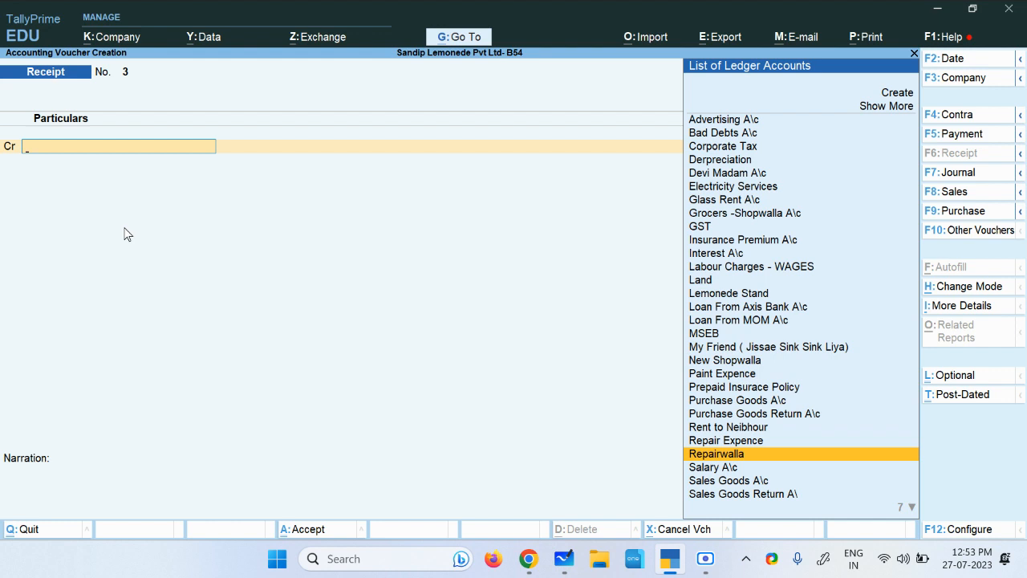
pyautogui.press('Down')
pyautogui.press('Down')
pyautogui.press('Down')
pyautogui.press('Down')
pyautogui.press('Down')
pyautogui.press('Down')
pyautogui.press('Down')
pyautogui.press('Down')
pyautogui.press('Down')
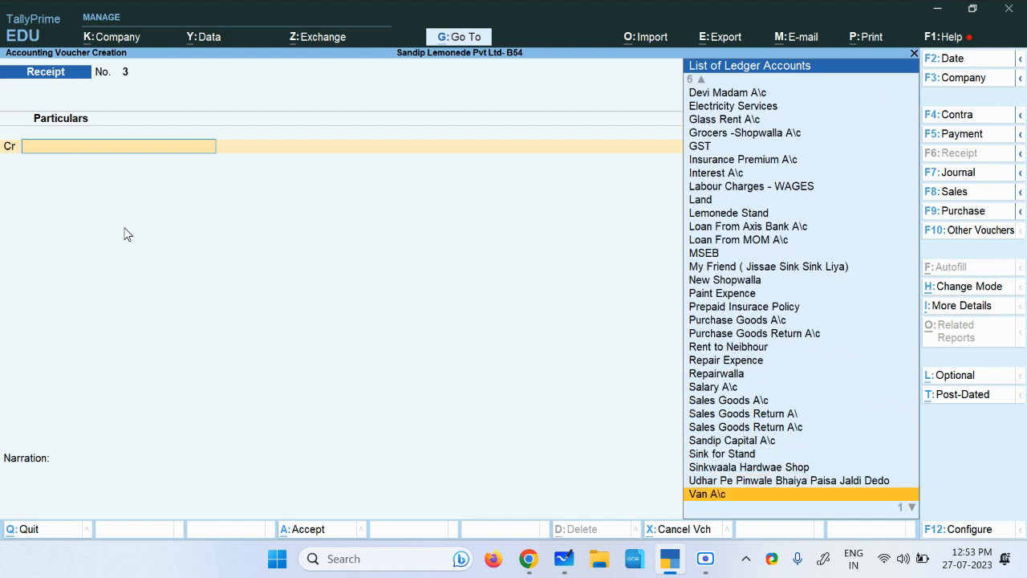
pyautogui.press('Down')
pyautogui.press('Up')
pyautogui.press('Up')
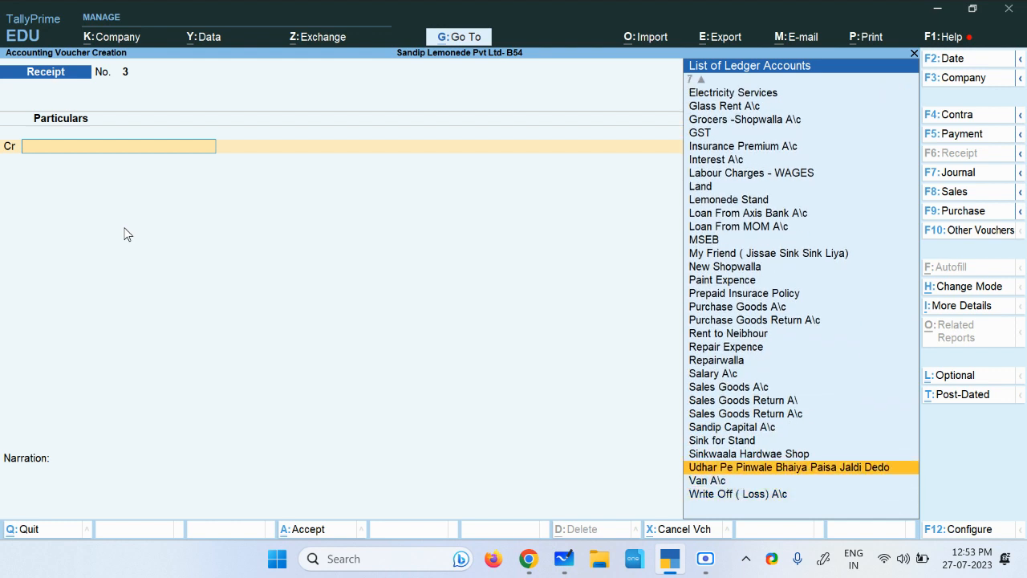
pyautogui.press('Return')
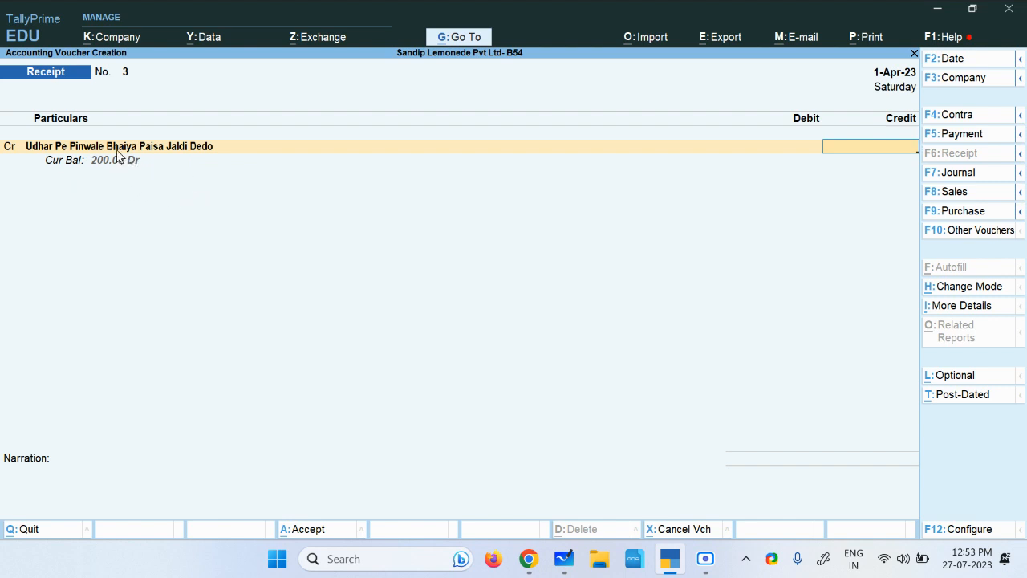
# Step: Enter 200 as the credit amount for the Udhar Pe Pinwale Bhaiya Paisa Jaldi Dedo ledger in the receipt voucher
pyautogui.write('200')
pyautogui.press('Return')
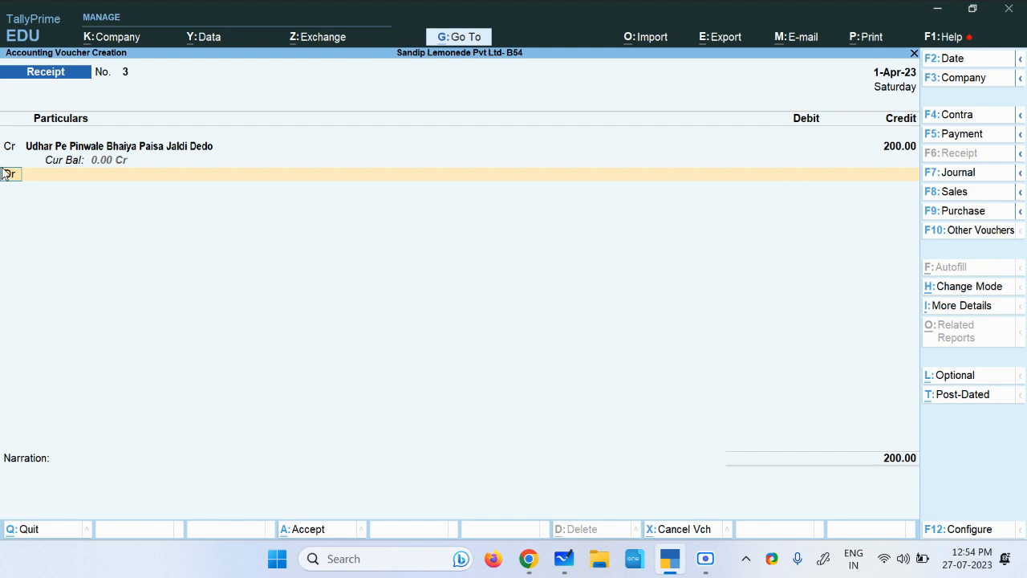
pyautogui.click(80, 148)
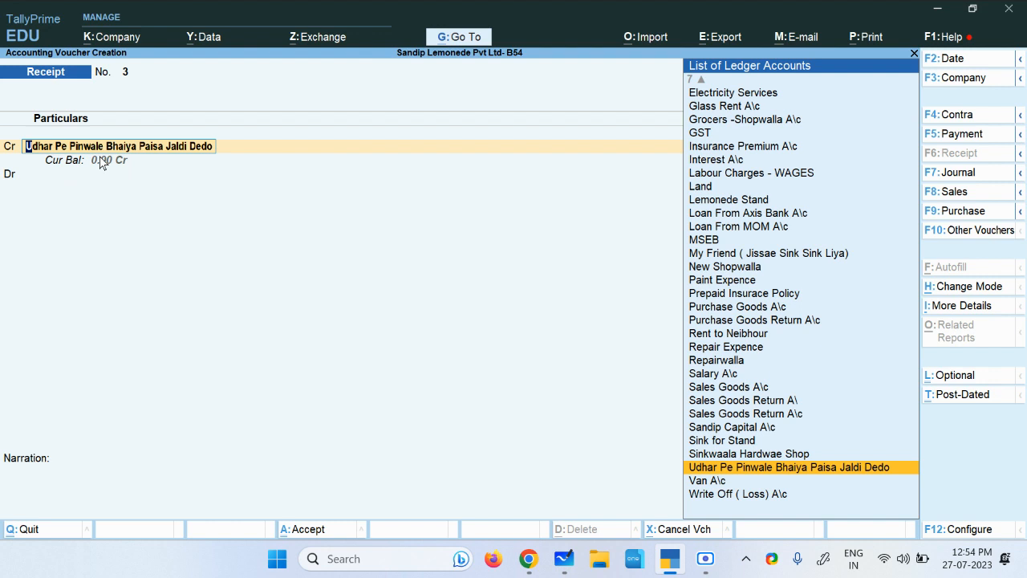
pyautogui.press('Return')
# Step: Debit Cash with 200.00 in the receipt voucher and enter the narration "full settelement"
pyautogui.press('Return')
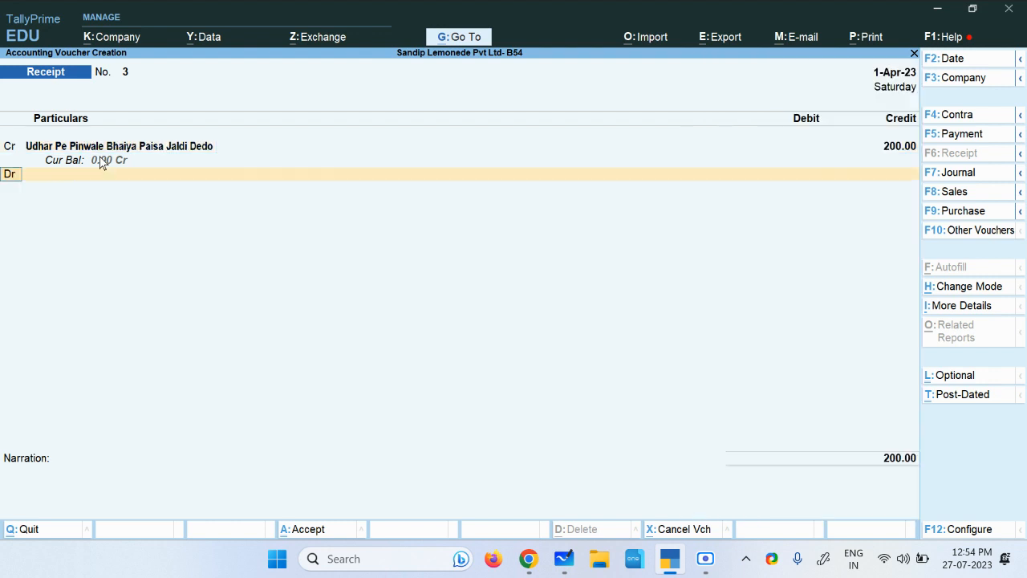
pyautogui.press('Return')
pyautogui.press('Down')
pyautogui.press('Down')
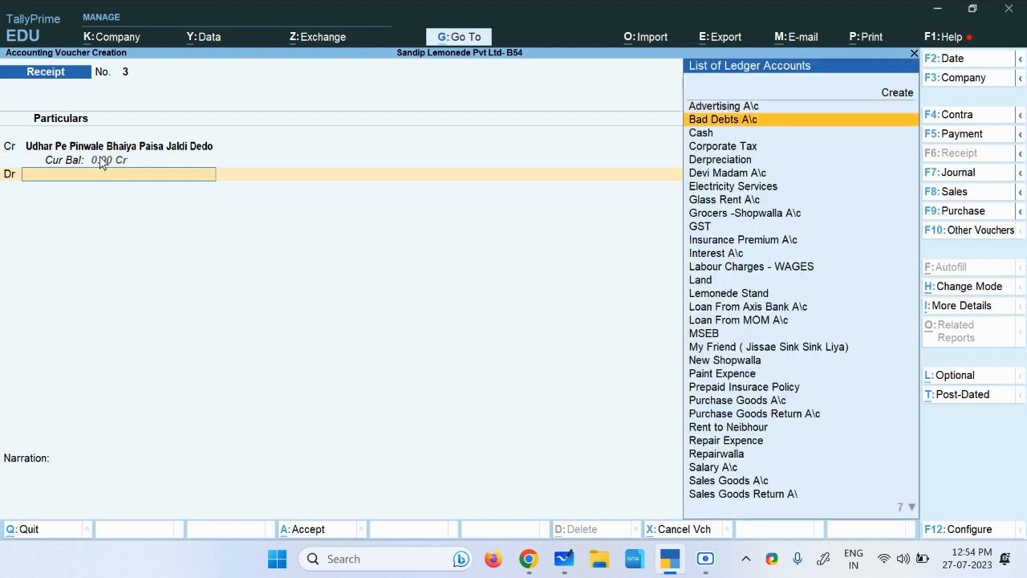
pyautogui.press('Return')
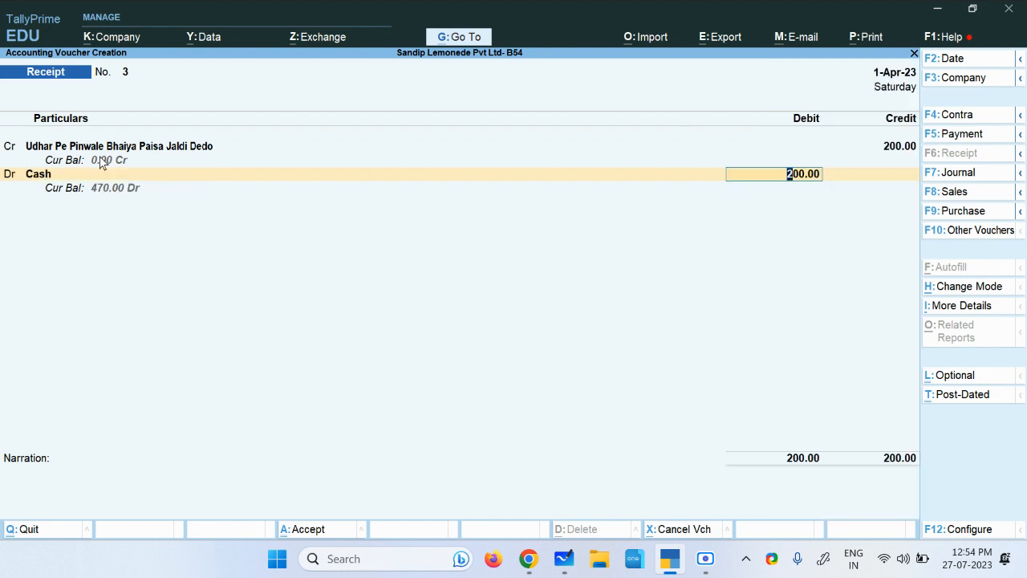
pyautogui.press('Return')
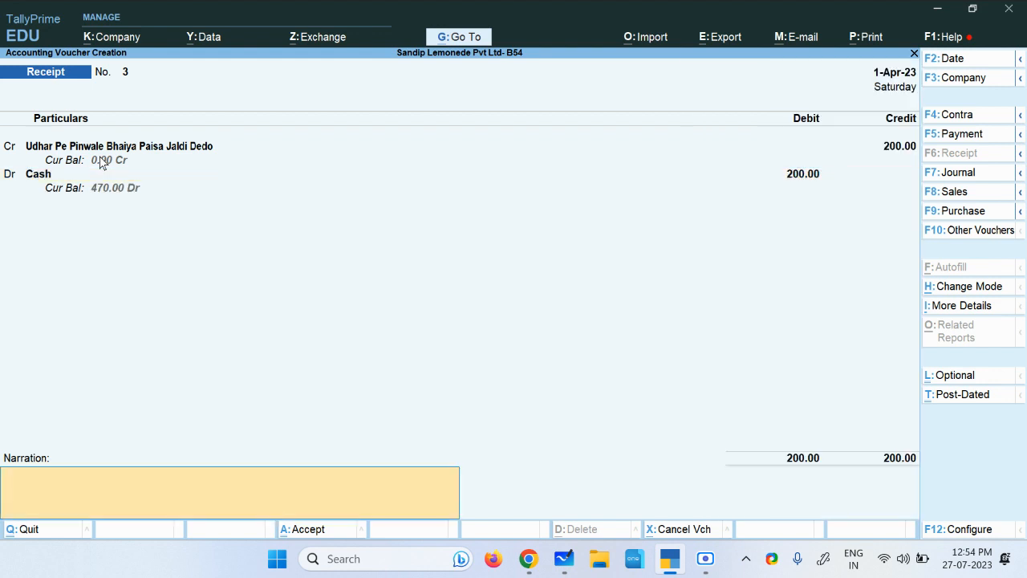
pyautogui.write('full settelement')
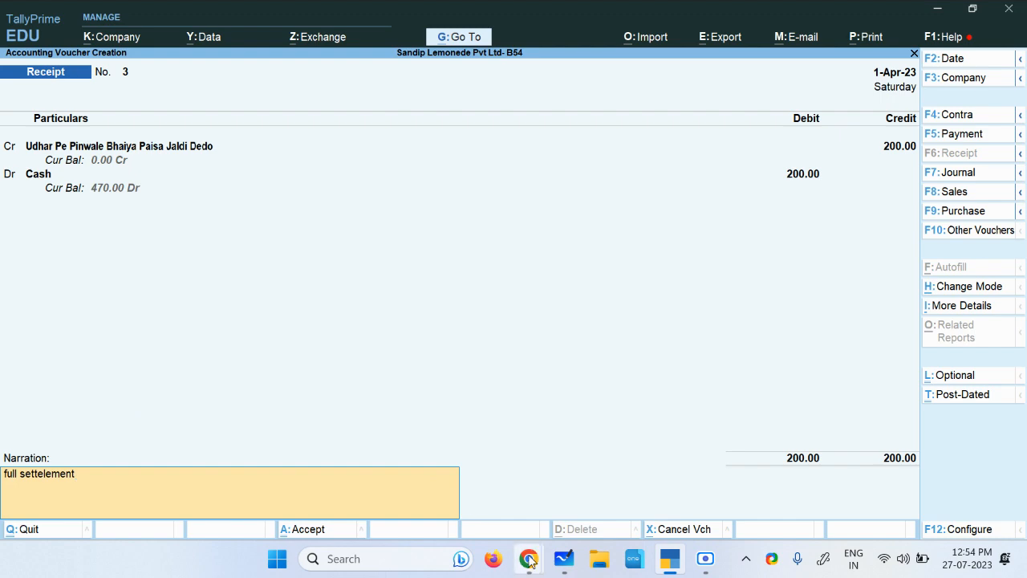
pyautogui.click(705, 559)
pyautogui.click(728, 523)
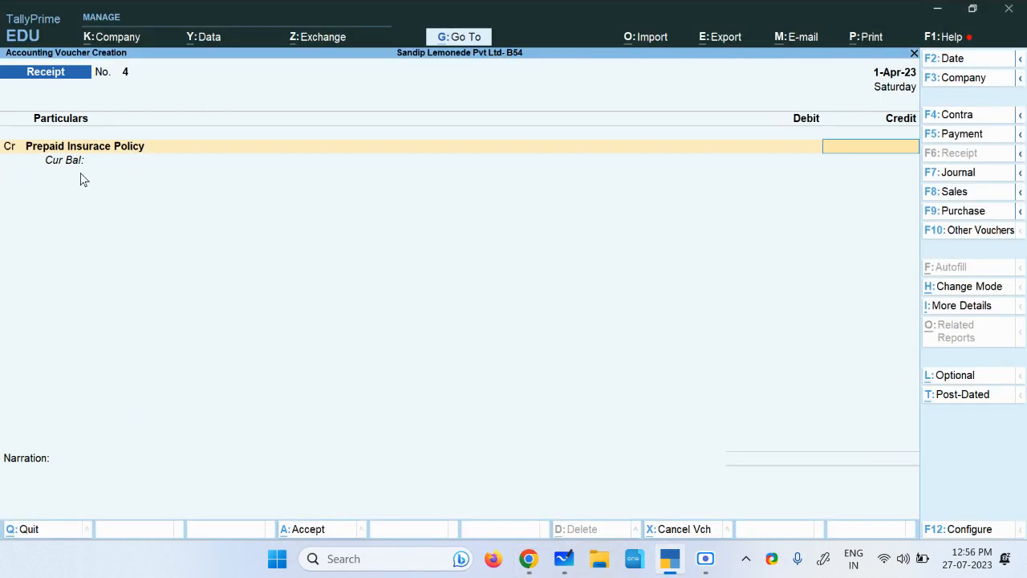
# Step: In receipt voucher 4, credit the Prepaid Insurace Policy ledger with 20 and debit Cash with the same amount
pyautogui.write('20')
pyautogui.press('Return')
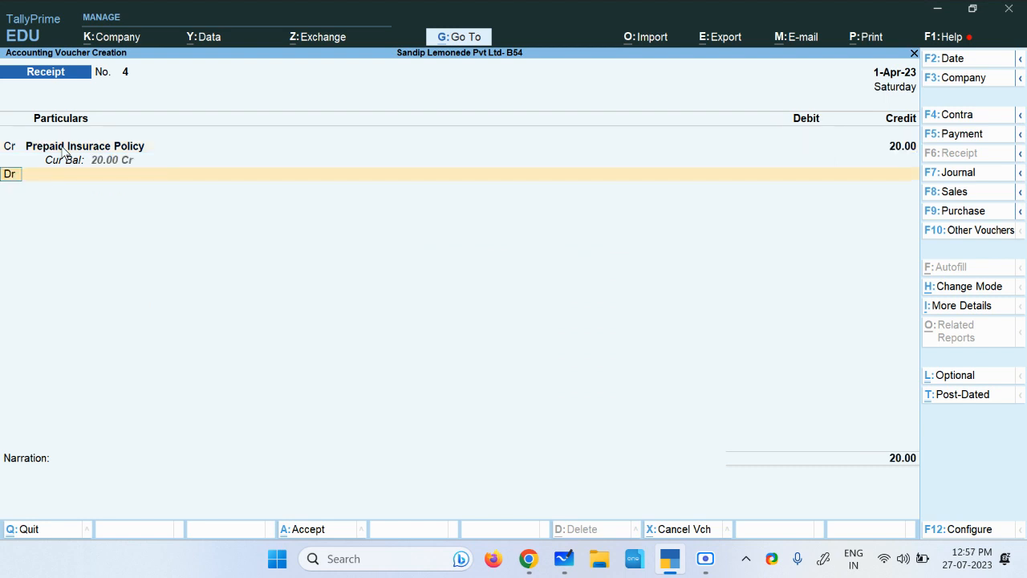
pyautogui.press('d')
pyautogui.press('Down')
pyautogui.press('Down')
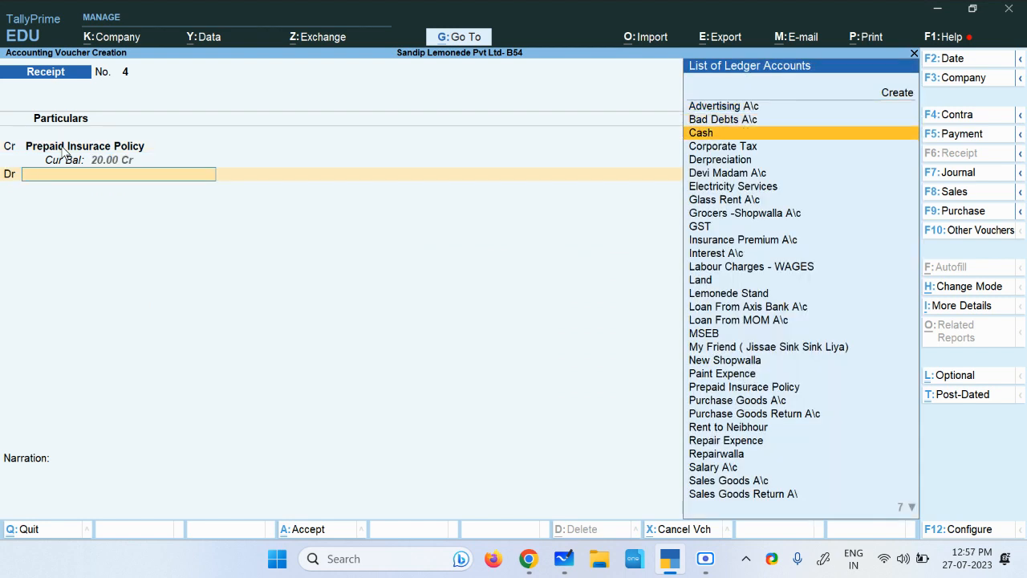
pyautogui.press('Return')
pyautogui.press('Return')
# Step: Enter the narration "insurance policy returned" for the prepaid insurance receipt and proceed to its acceptance prompt
pyautogui.write('insura')
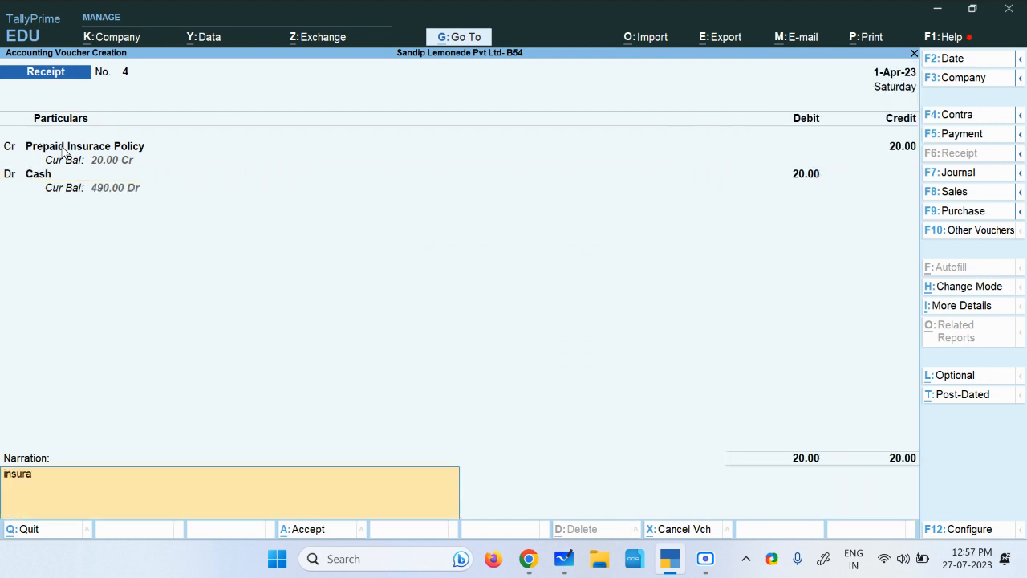
pyautogui.write('nce pol')
pyautogui.write('icy s')
pyautogui.write('urr')
pyautogui.press('BackSpace')
pyautogui.press('BackSpace')
pyautogui.press('BackSpace')
pyautogui.write('returned')
pyautogui.press('Return')
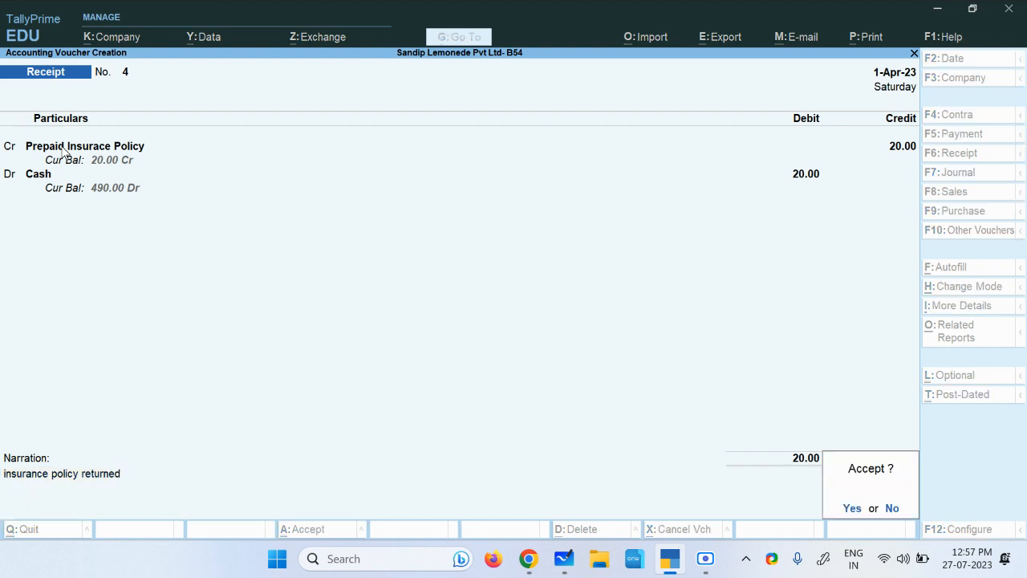